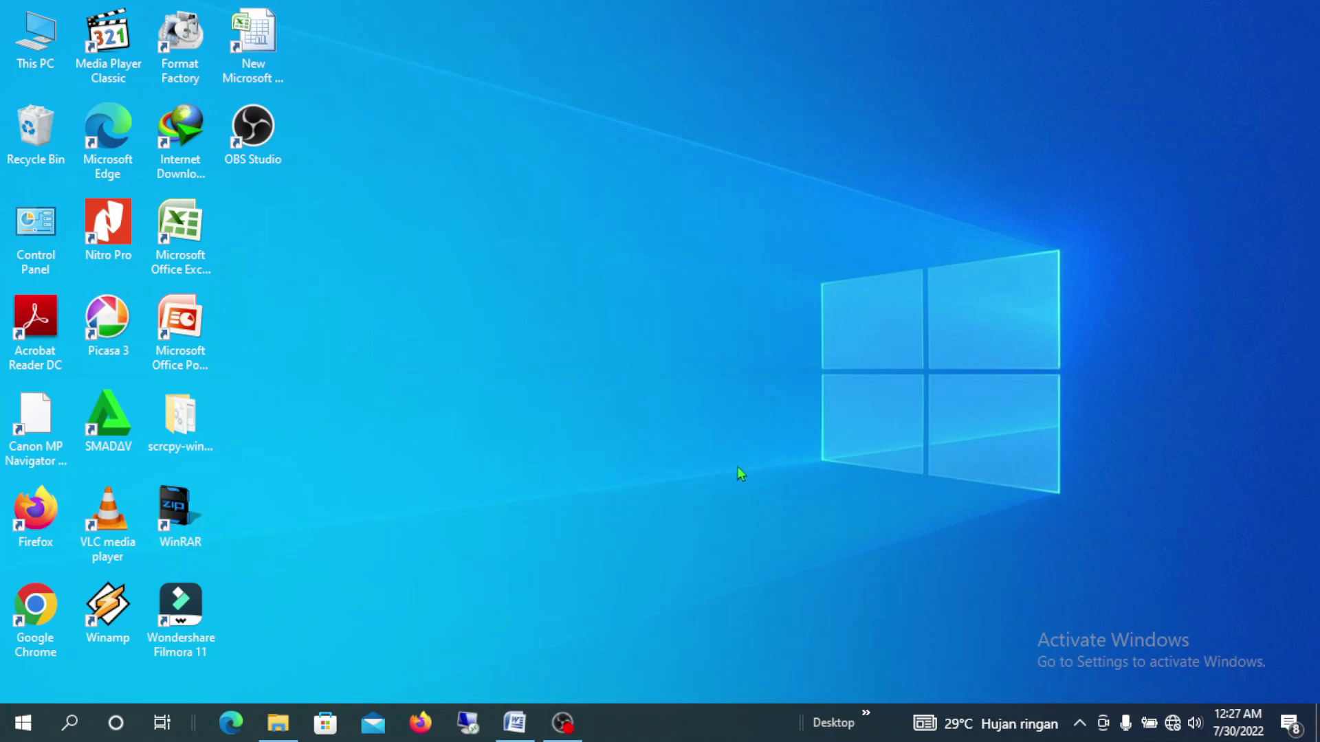
# Restore the reference Word document with the numbered 14-column DAFTAR NAMA PENDUDUK table
pyautogui.click(514, 723)
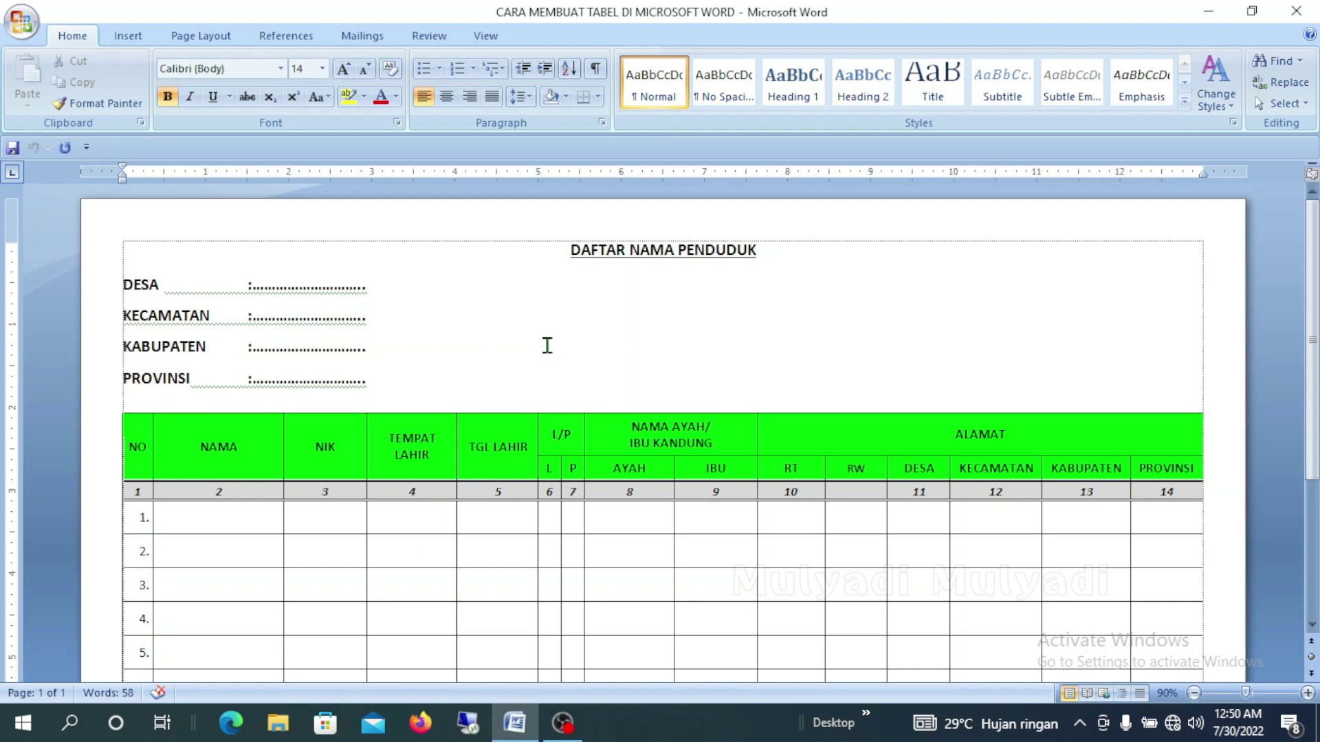
# Create a new blank document with A4 paper, landscape orientation and Narrow 0.5-inch margins
pyautogui.hotkey('ctrl', 'n')
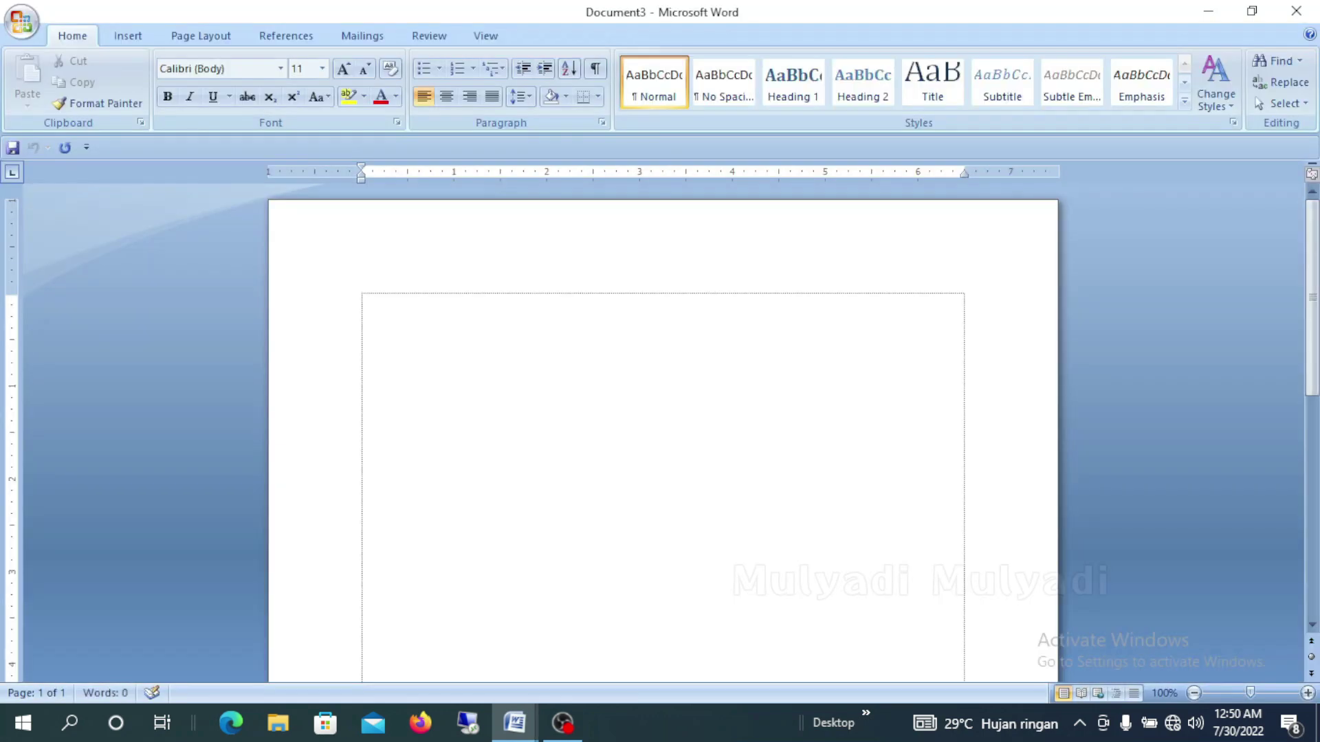
pyautogui.click(200, 35)
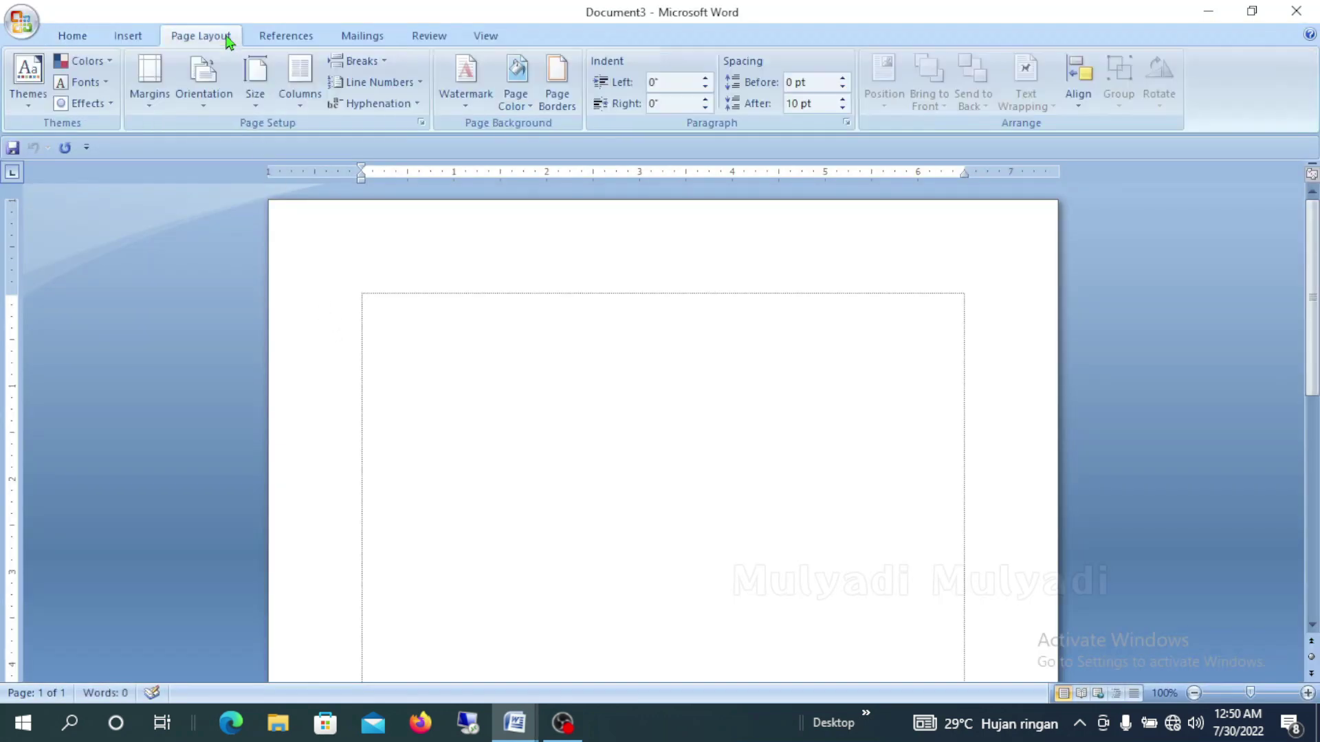
pyautogui.click(255, 110)
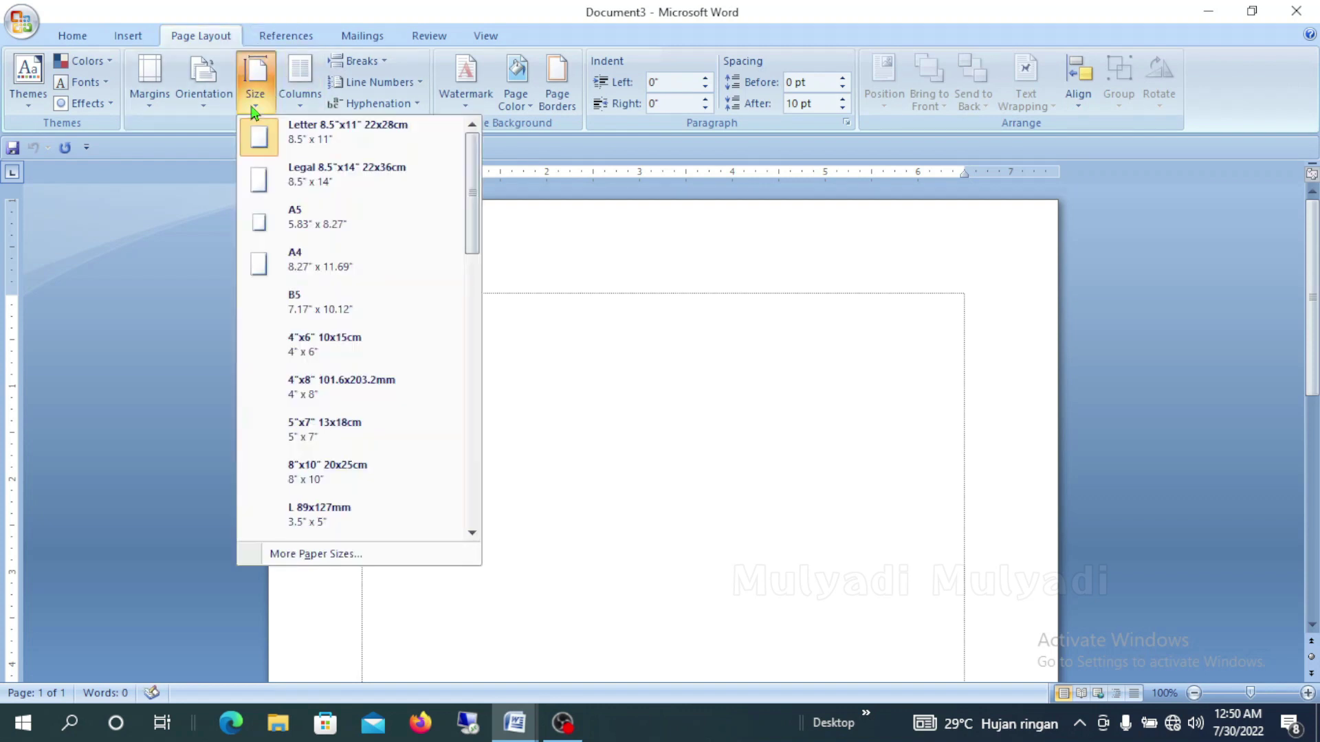
pyautogui.click(264, 268)
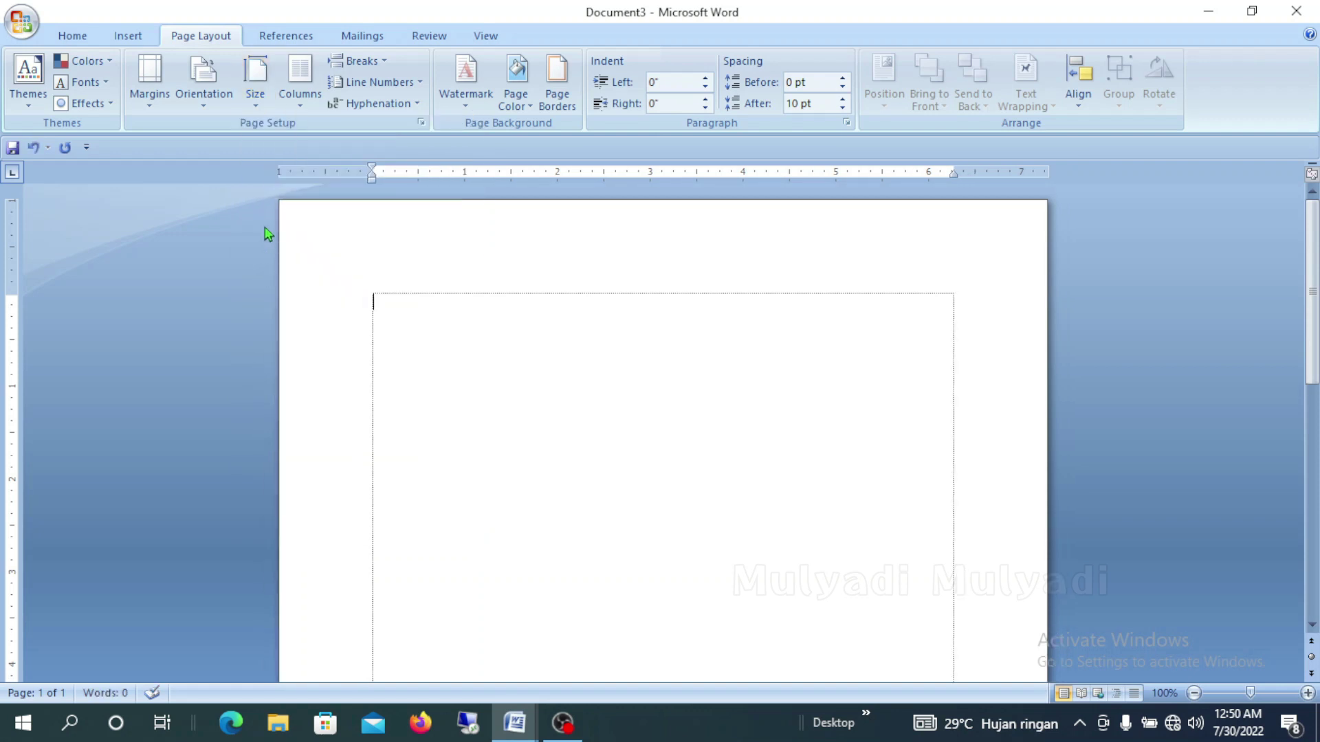
pyautogui.click(205, 106)
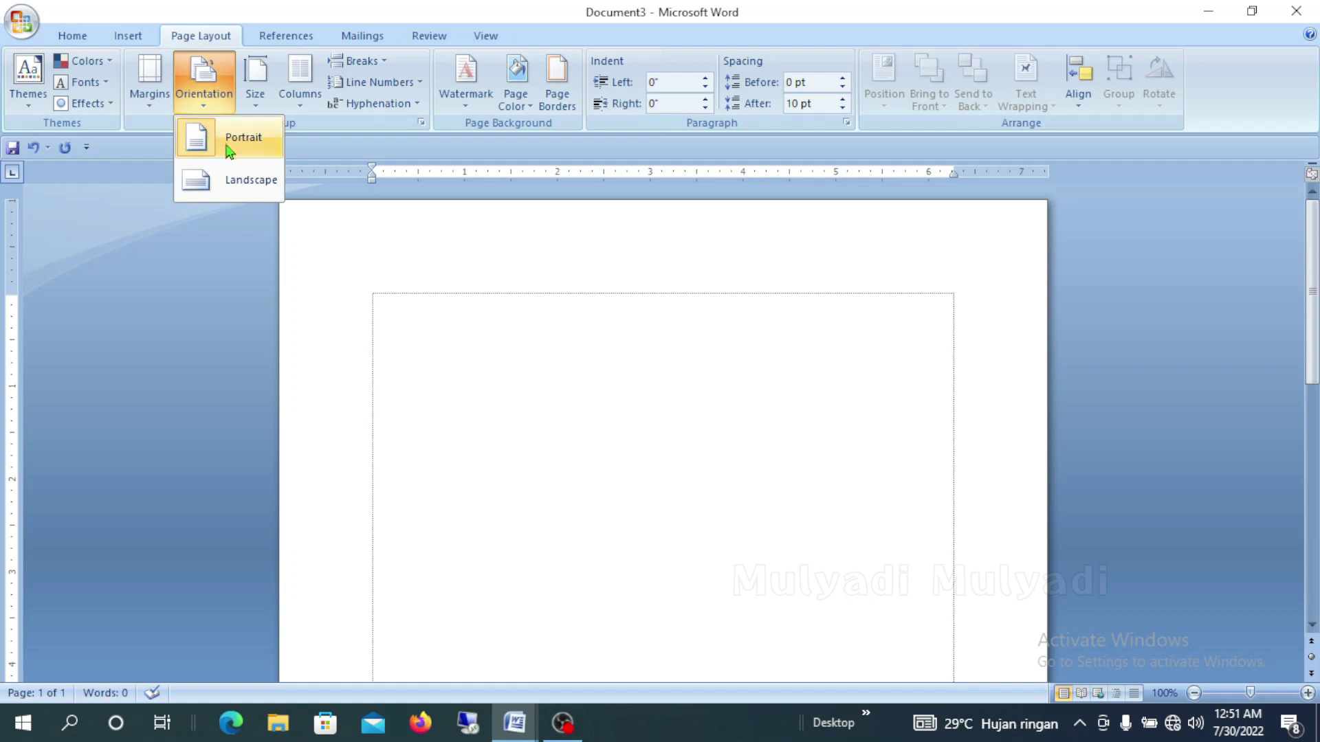
pyautogui.click(201, 187)
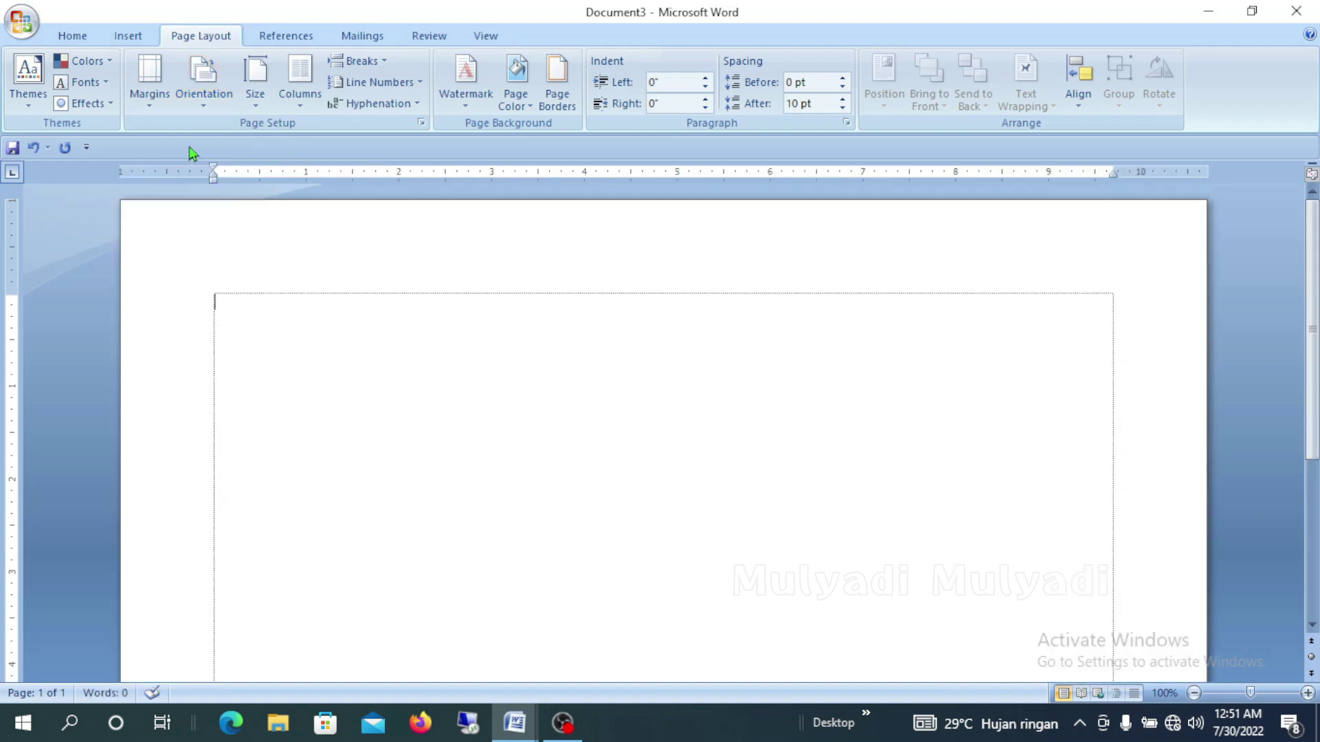
pyautogui.click(151, 96)
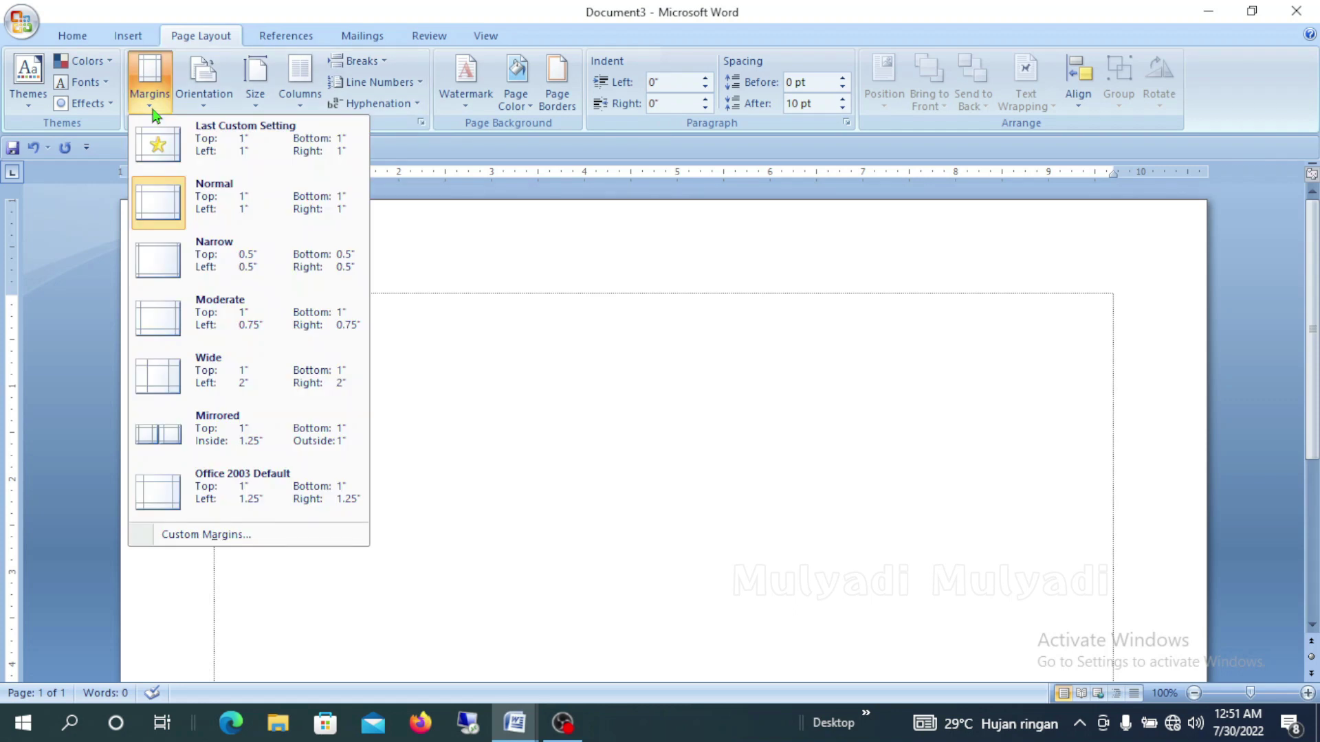
pyautogui.click(159, 271)
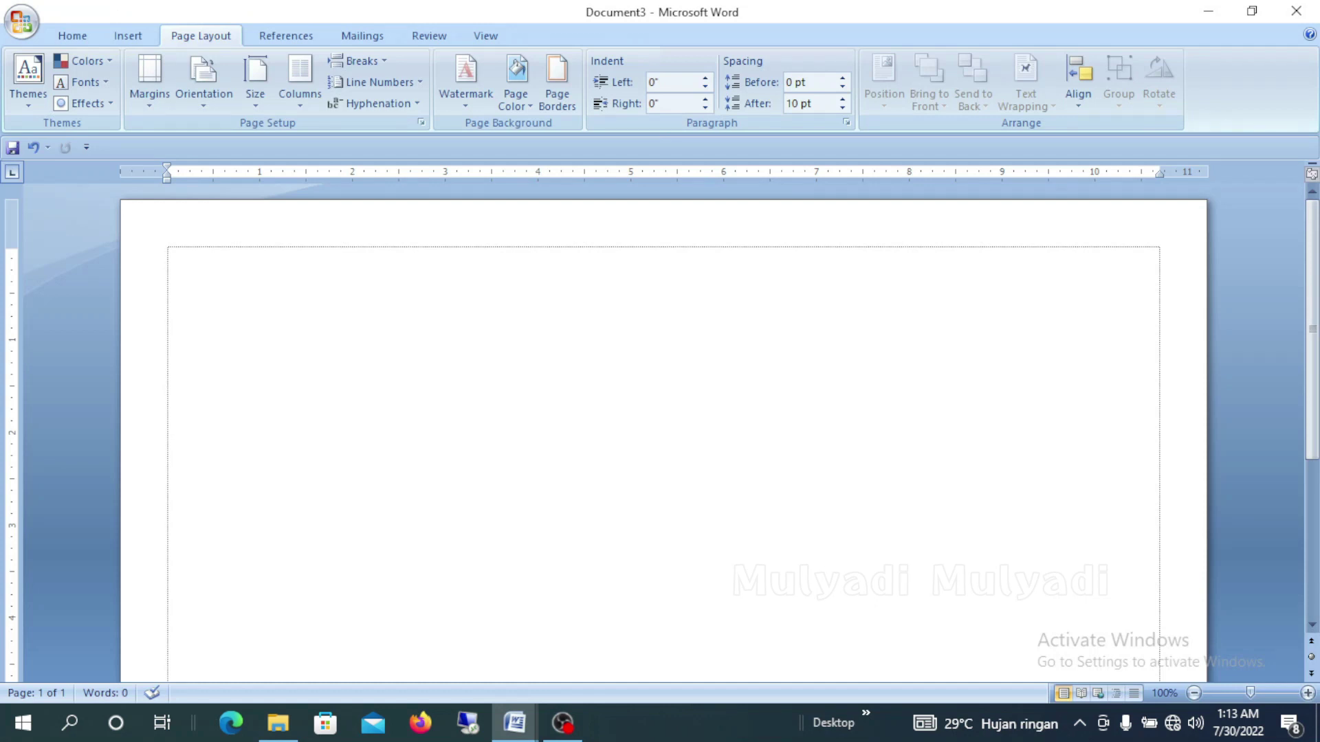
# Check the formatting of the example table, then return to the new document
pyautogui.click(447, 643)
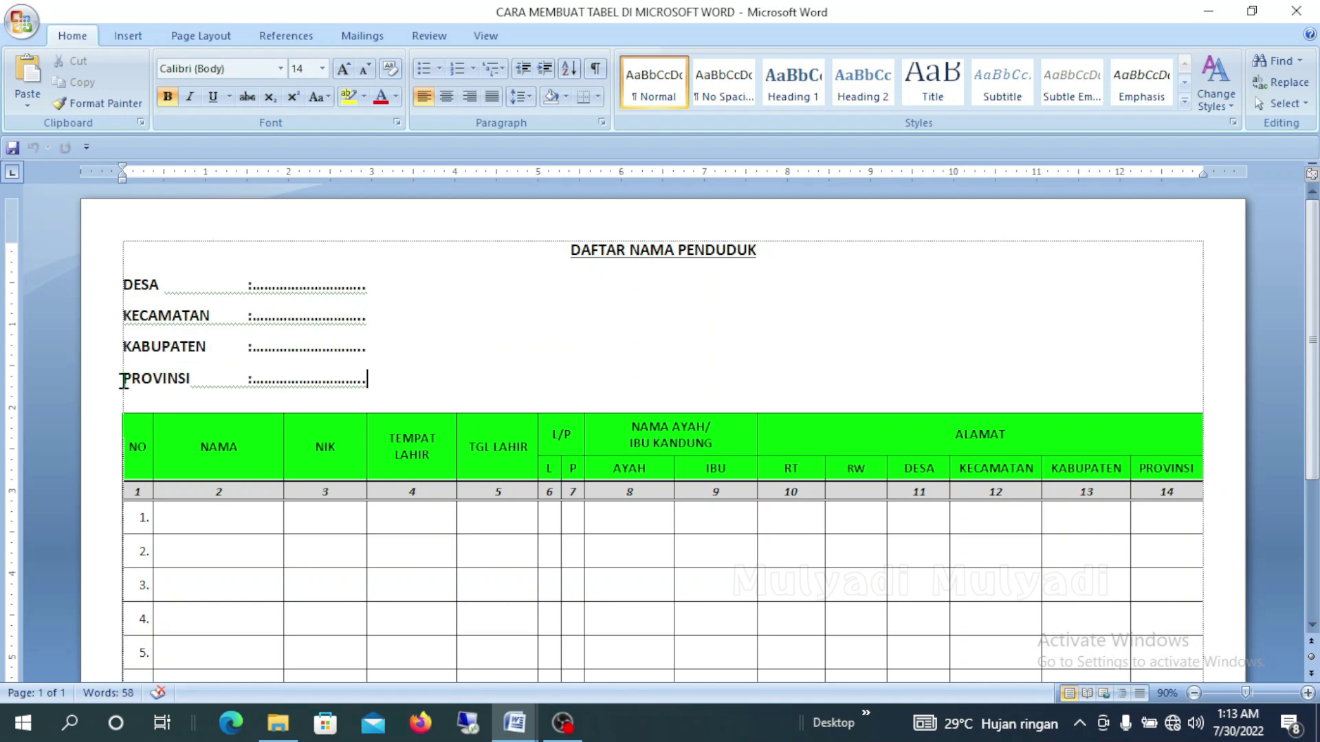
pyautogui.click(510, 619)
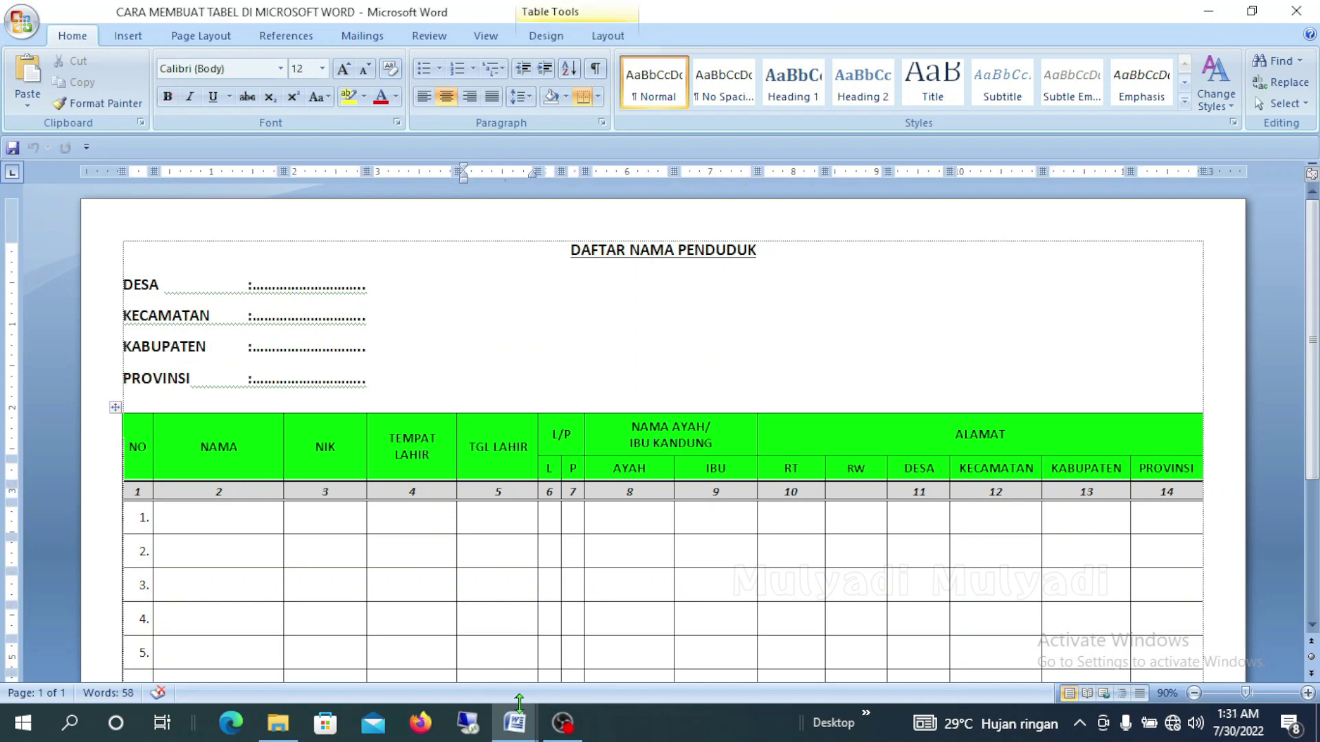
pyautogui.moveTo(514, 724)
pyautogui.click(620, 659)
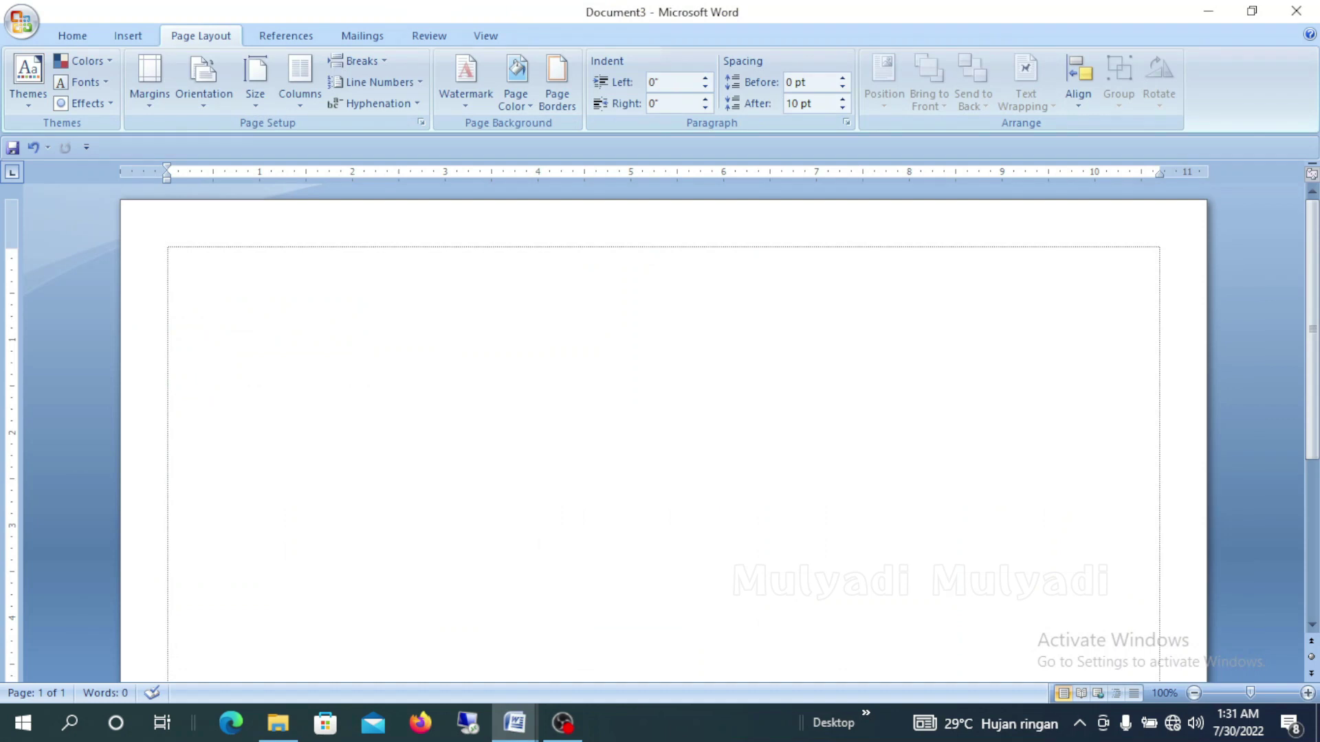
# Type 'Daftar nama penduduk', Desa, Kecamatan, Kabupaten and provinsi on separate lines
pyautogui.write('daft')
pyautogui.write('ar nama pen')
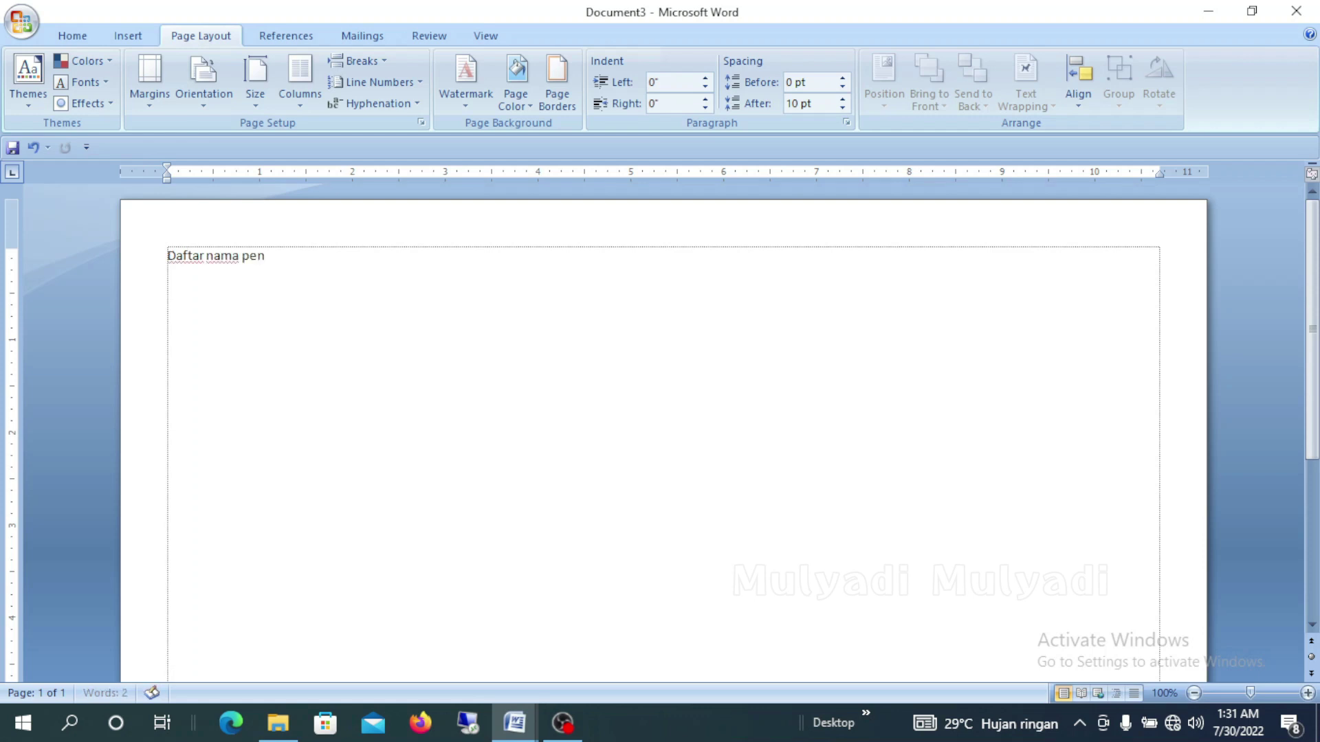
pyautogui.write('duduk')
pyautogui.press('Return')
pyautogui.write('desa')
pyautogui.press('Return')
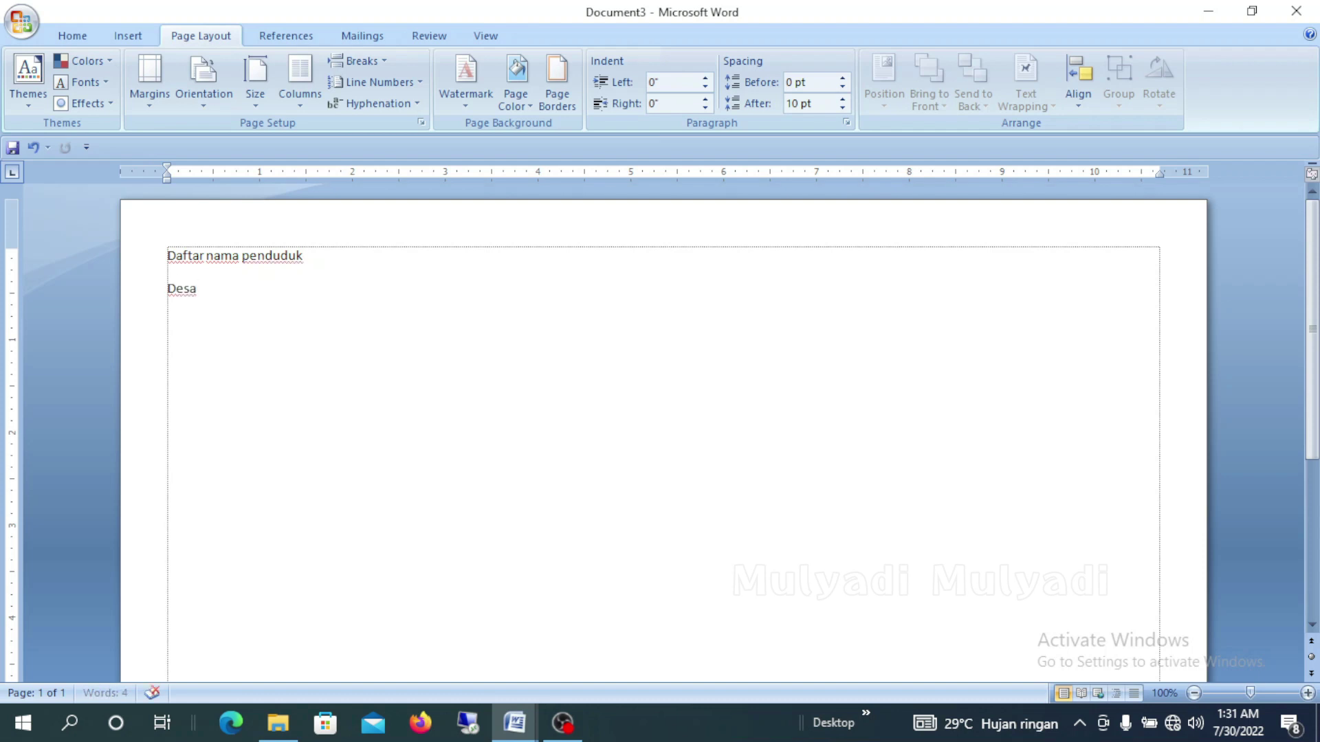
pyautogui.write('kecamatan')
pyautogui.press('Return')
pyautogui.write('k')
pyautogui.write('upan')
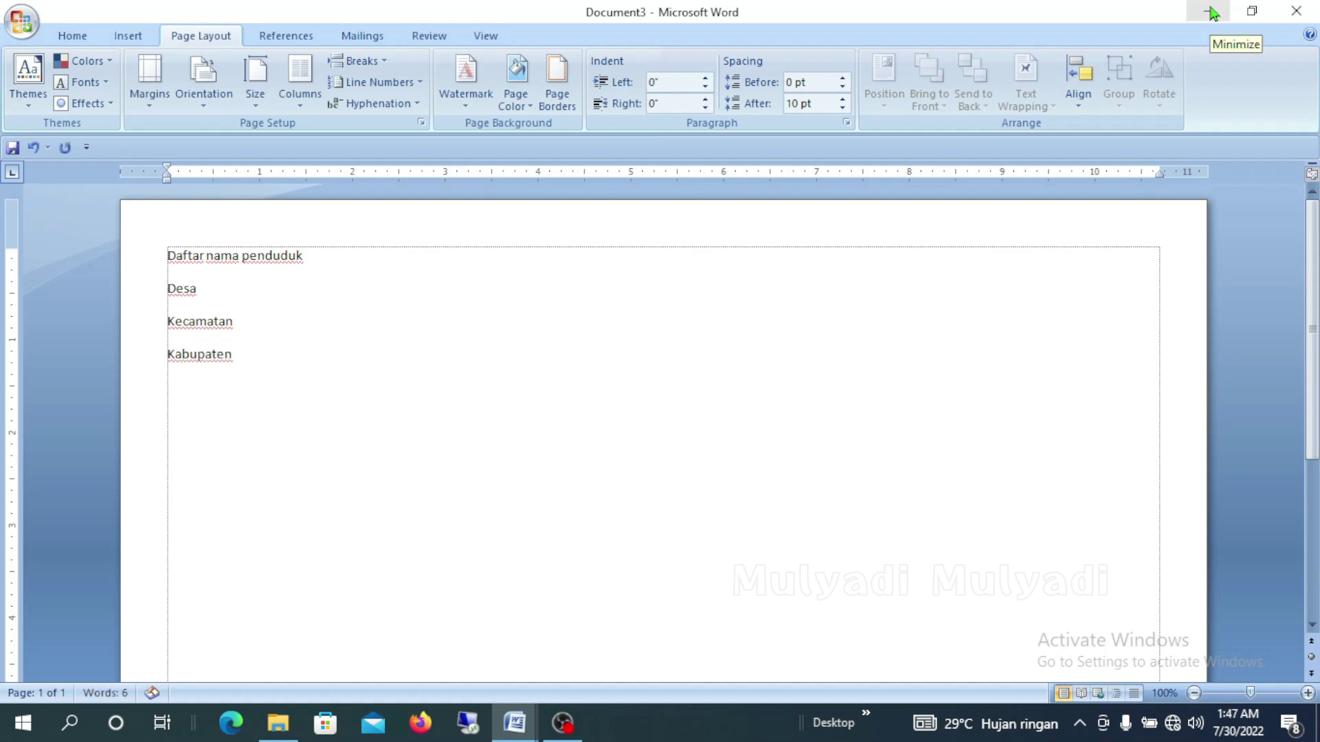
pyautogui.press('Return')
pyautogui.write('provinsi')
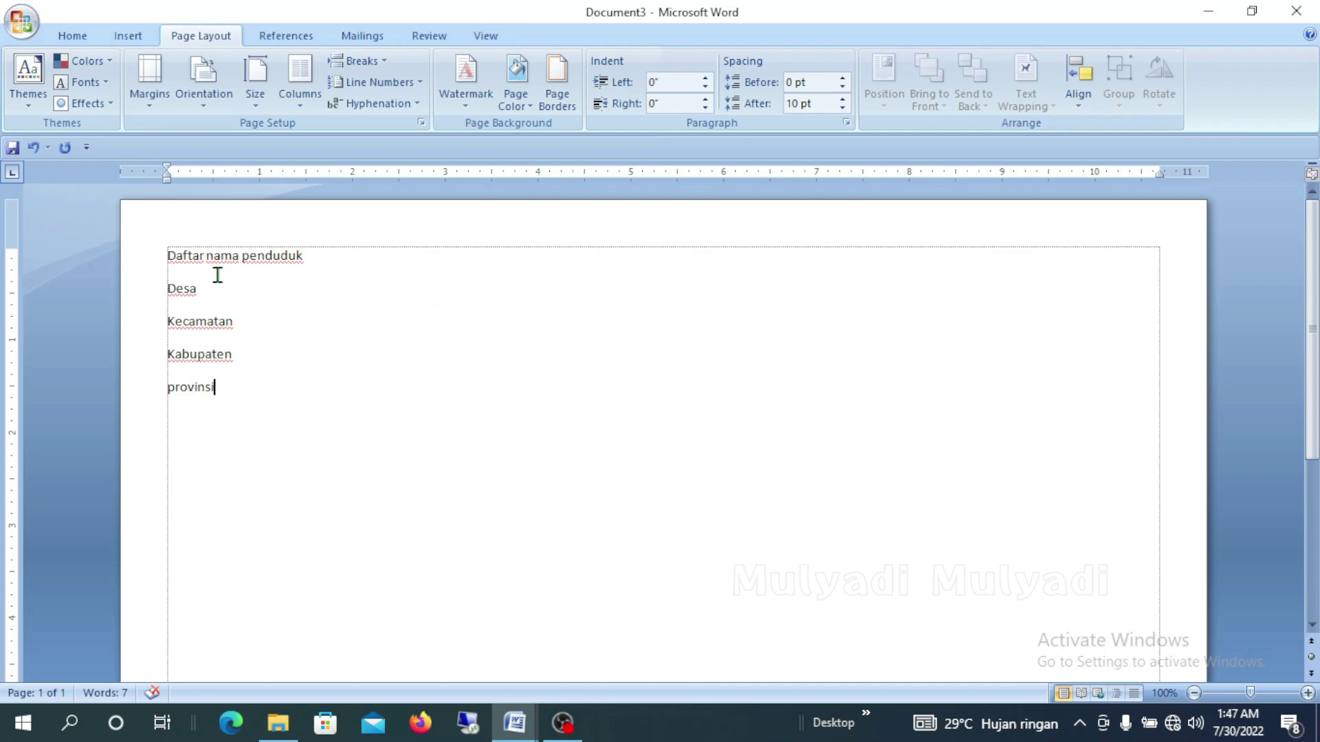
# Keep 'Daftar' capitalised and select the title and all four labels
pyautogui.click(193, 272)
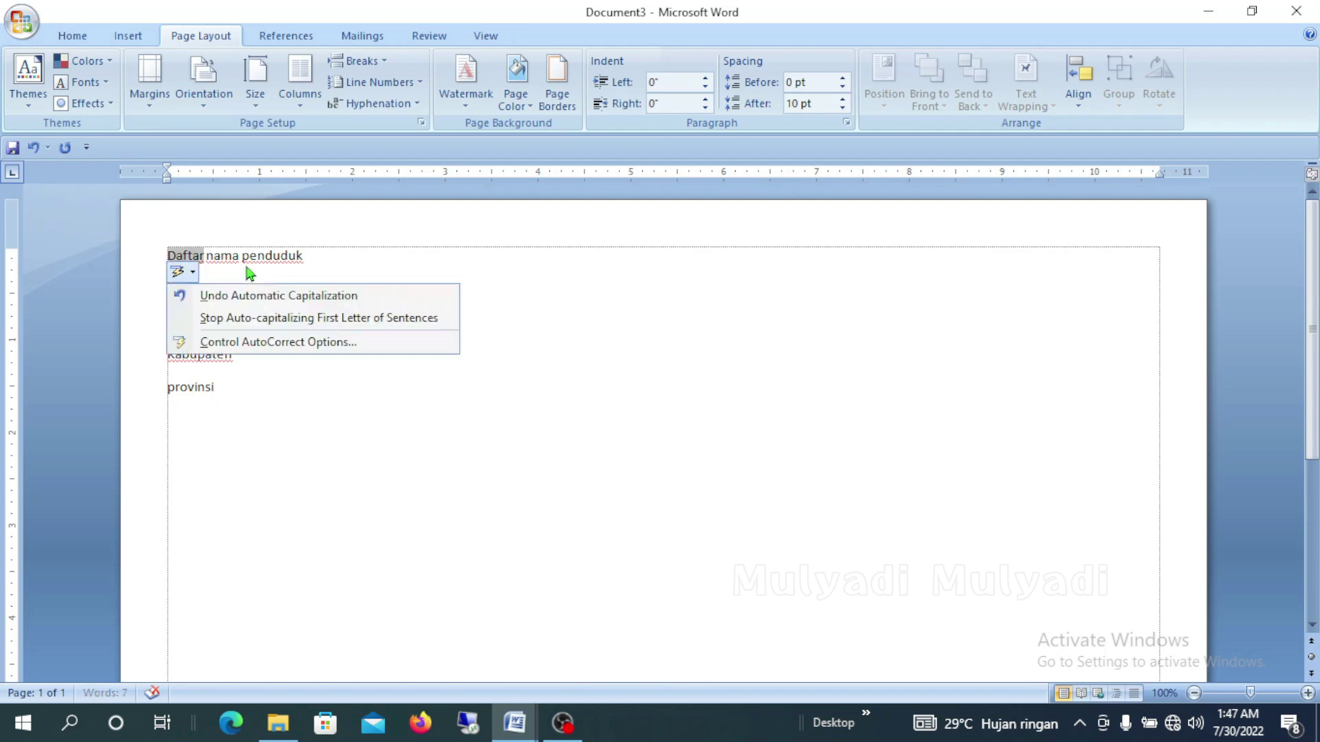
pyautogui.click(428, 317)
pyautogui.moveTo(168, 255)
pyautogui.mouseDown()
pyautogui.moveTo(309, 270)
pyautogui.moveTo(324, 385)
pyautogui.mouseUp()
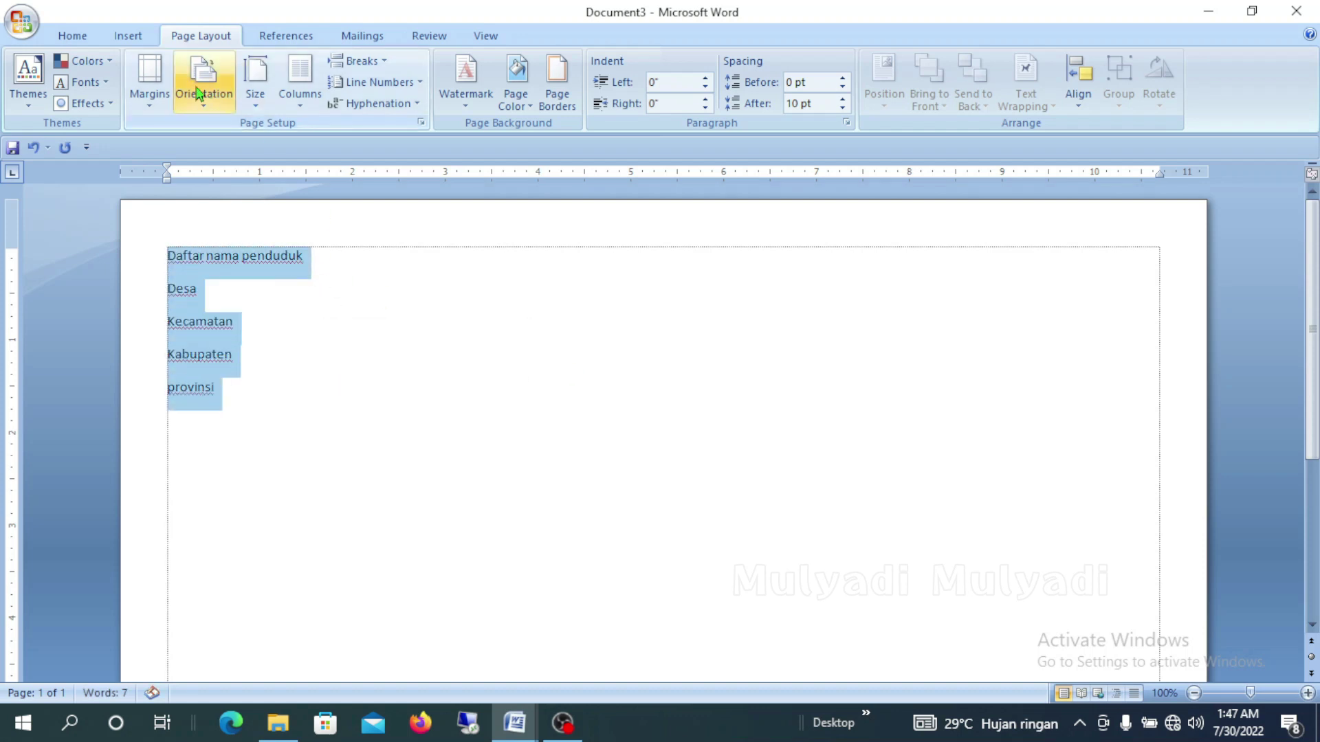
# Make the selected title and labels UPPERCASE, bold and 14 point
pyautogui.click(72, 39)
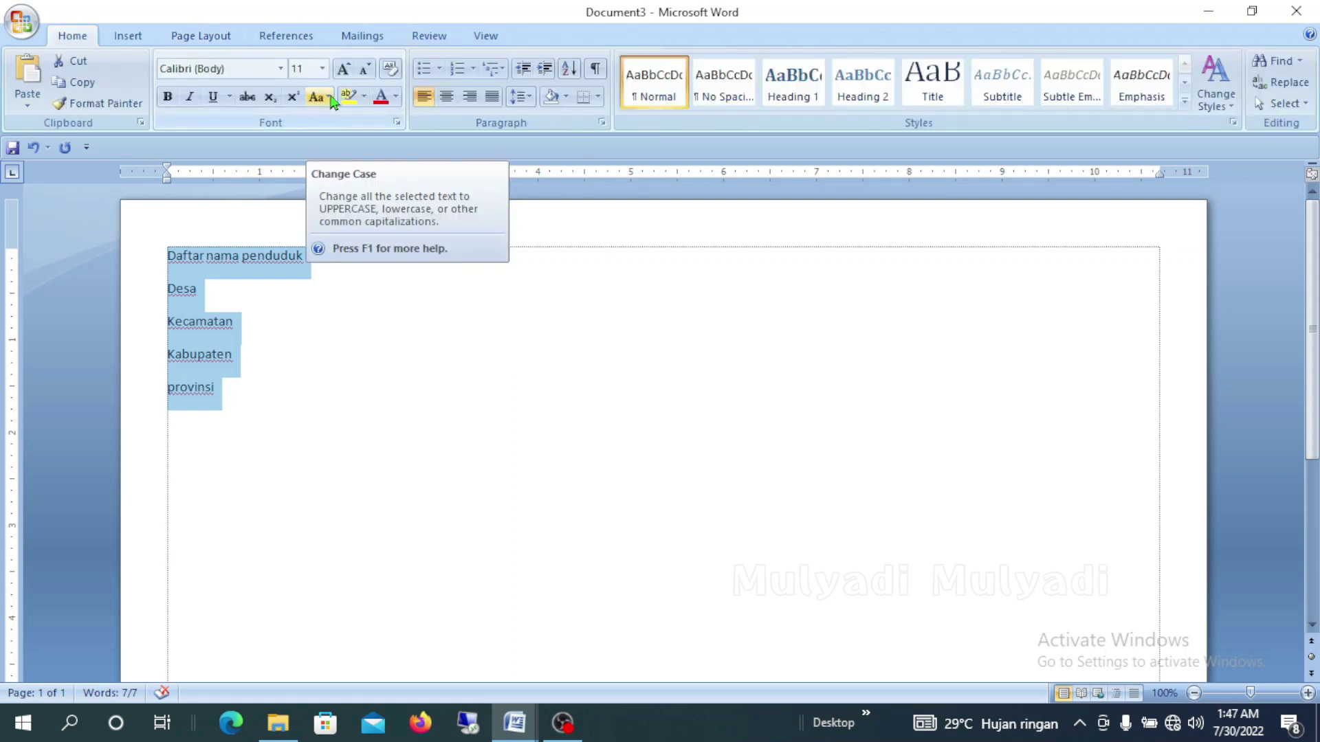
pyautogui.click(330, 101)
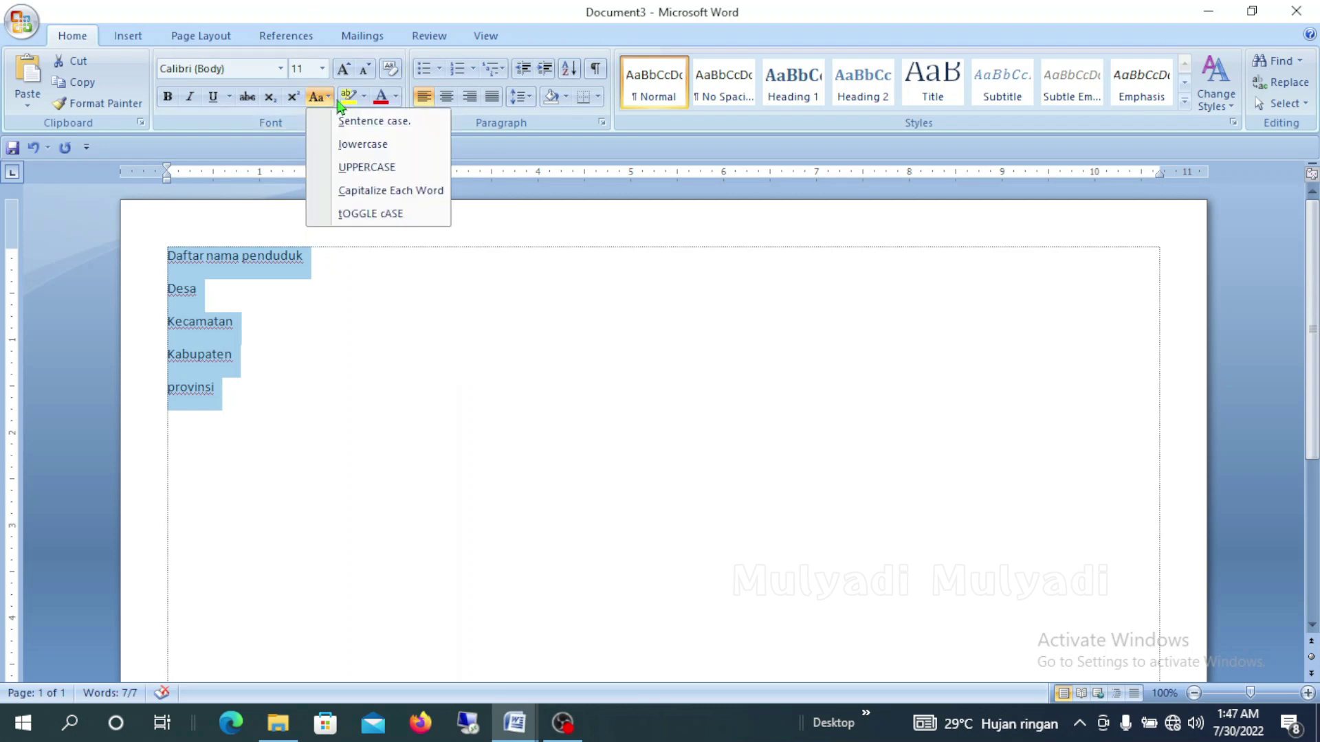
pyautogui.click(382, 178)
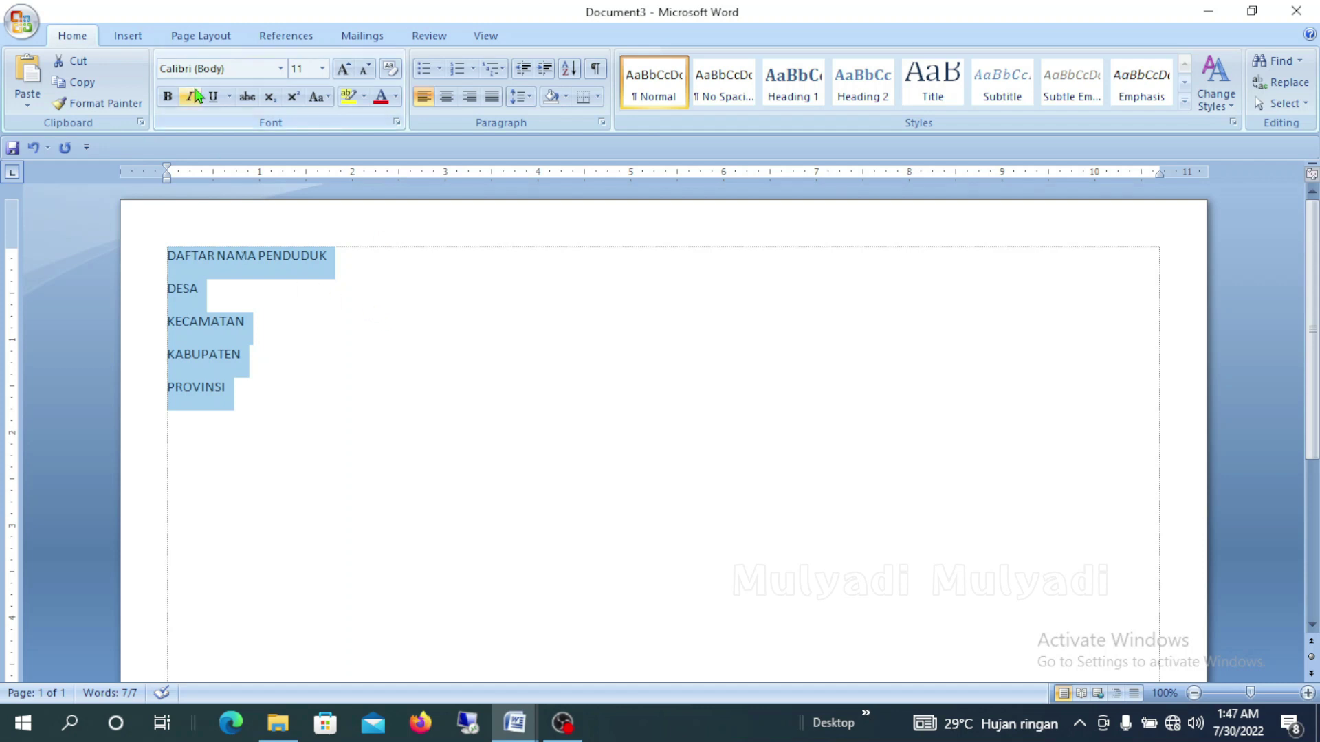
pyautogui.click(166, 97)
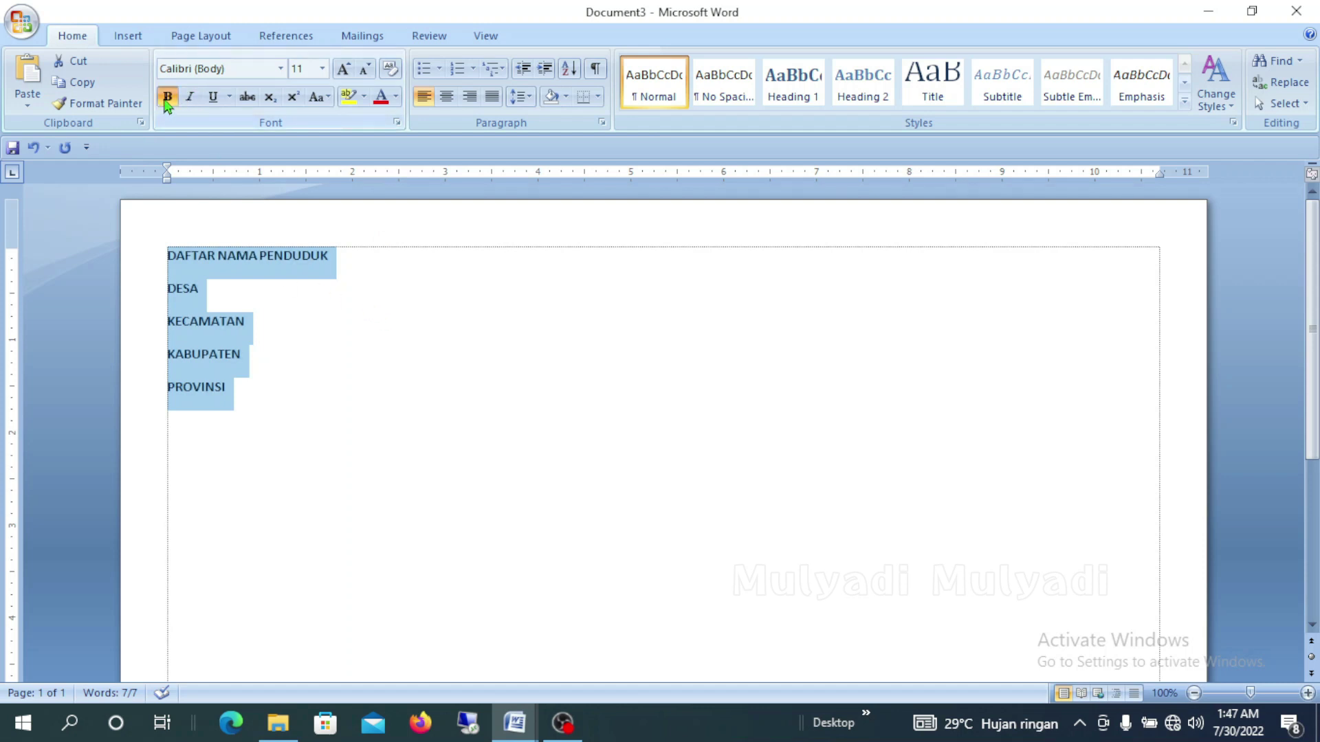
pyautogui.click(322, 68)
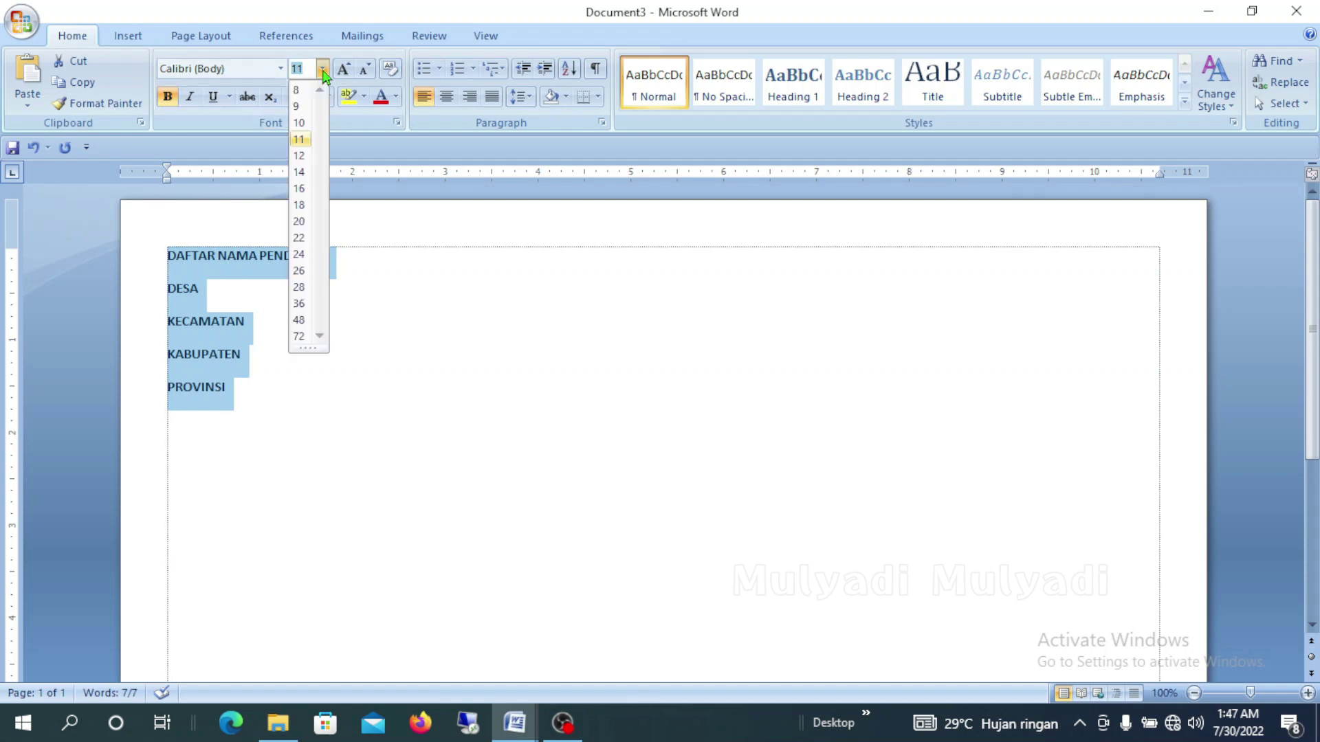
pyautogui.click(301, 173)
pyautogui.click(442, 381)
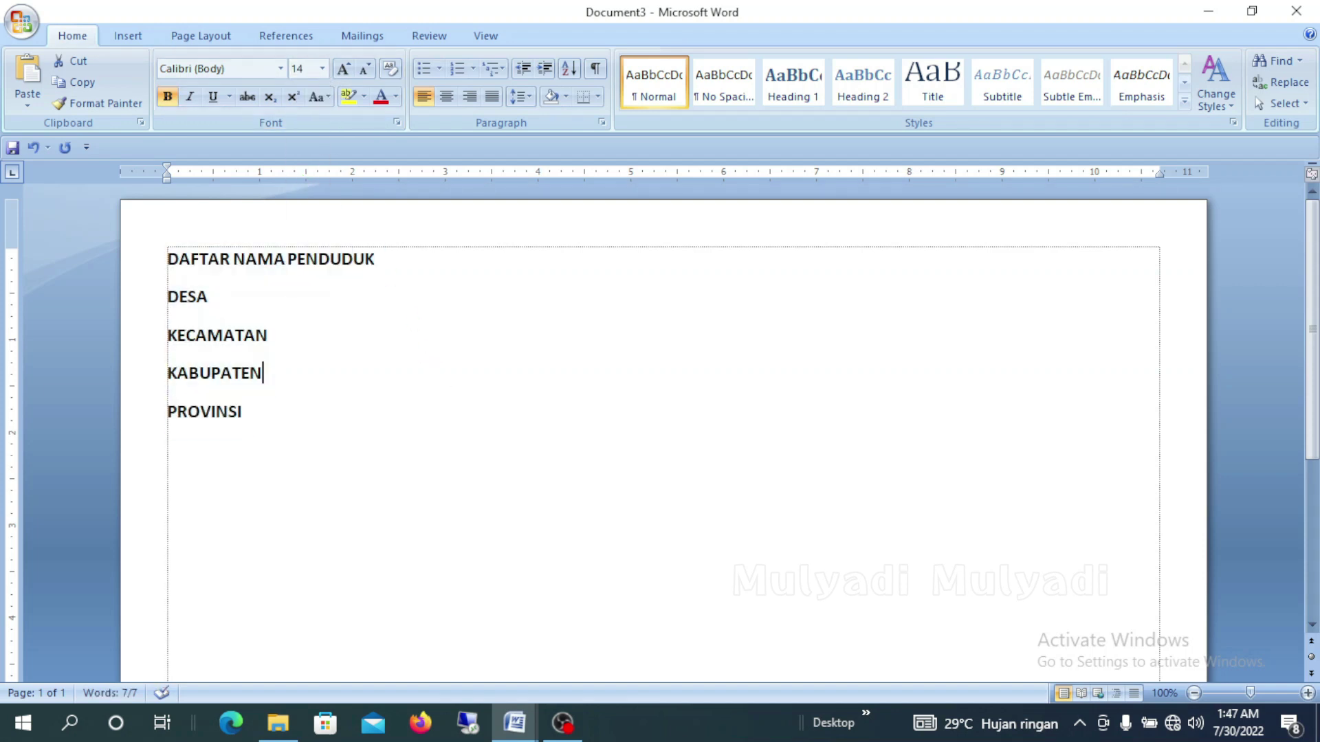
# Centre the DAFTAR NAMA PENDUDUK title line on the page
pyautogui.click(448, 268)
pyautogui.click(448, 99)
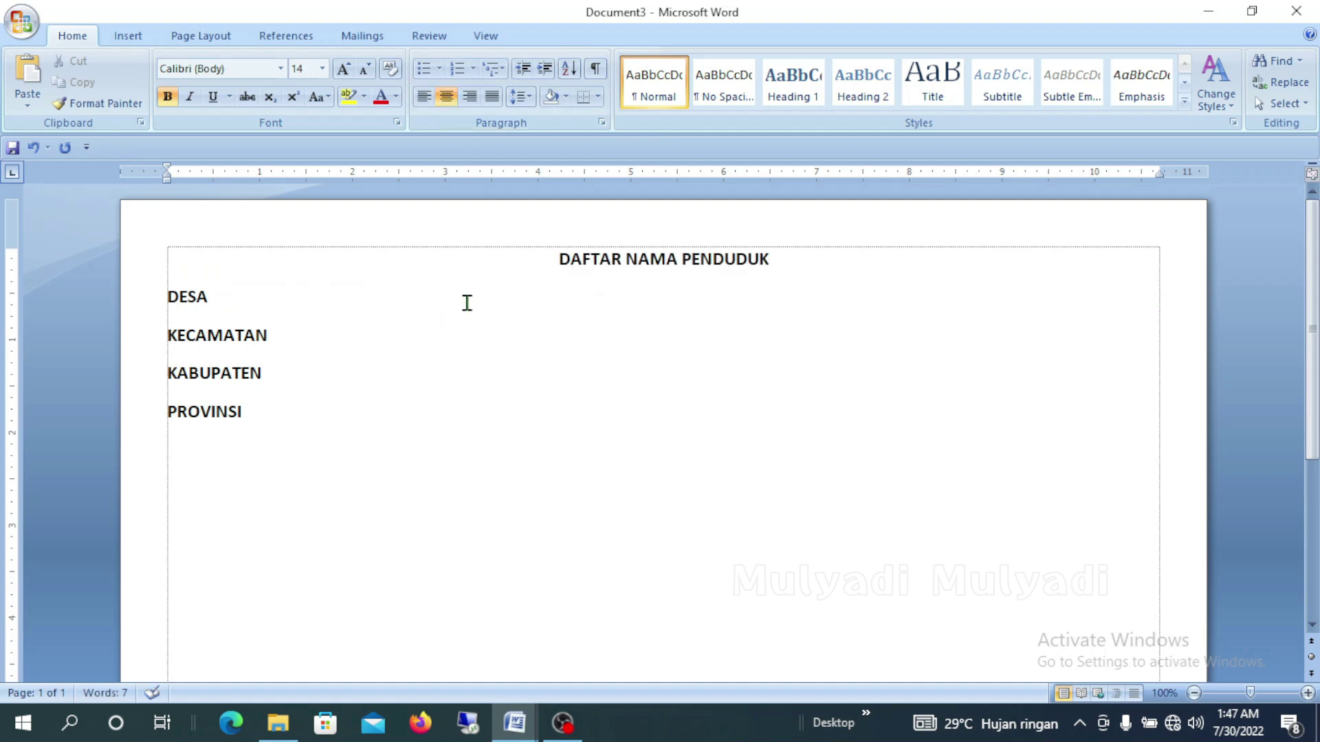
pyautogui.click(223, 303)
# Add tab-aligned colons after DESA, KECAMATAN, KABUPATEN and PROVINSI, leaving an empty line below
pyautogui.press('Tab')
pyautogui.press('Tab')
pyautogui.press('Tab')
pyautogui.write(':')
pyautogui.press('Down')
pyautogui.press('Tab')
pyautogui.write(':')
pyautogui.press('Down')
pyautogui.press('Tab')
pyautogui.write(':')
pyautogui.click(243, 411)
pyautogui.press('Tab')
pyautogui.write(':')
pyautogui.press('Return')
pyautogui.click(128, 38)
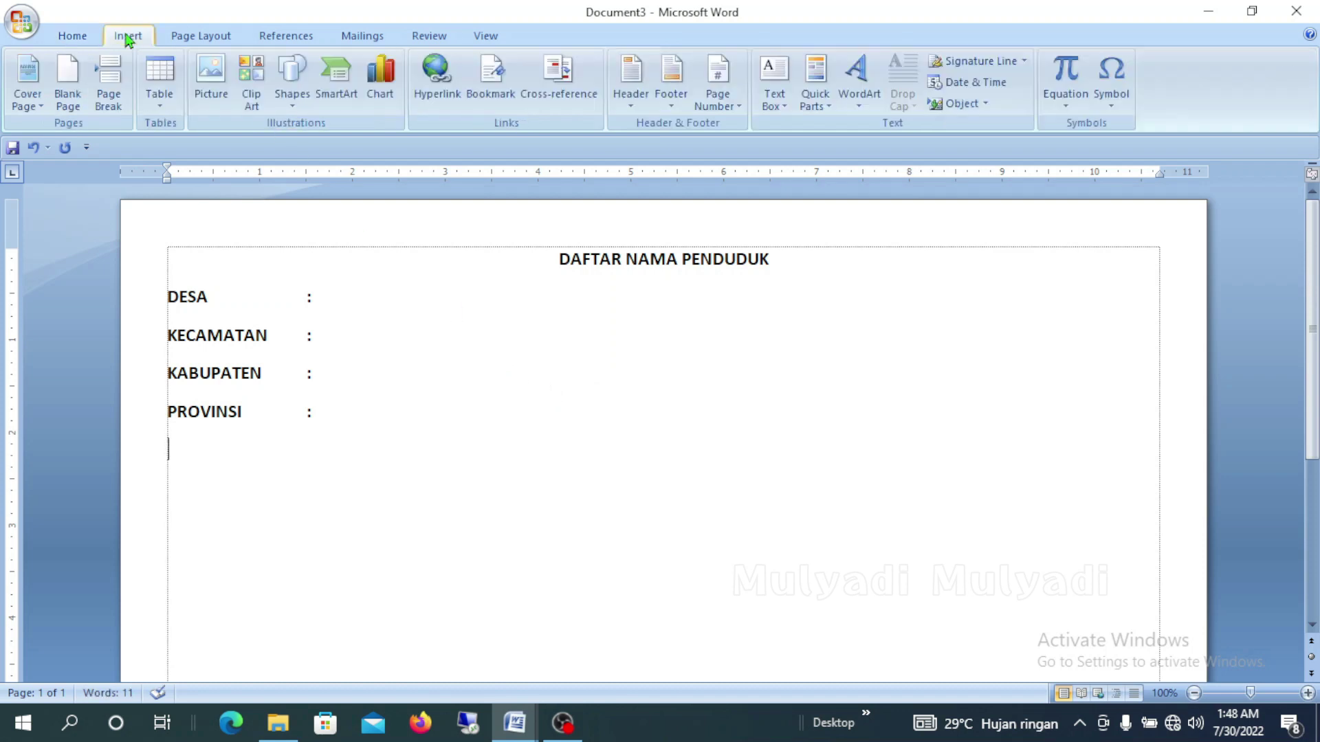
# Insert a table of 14 columns and 8 rows via the Insert Table dialog
pyautogui.click(159, 110)
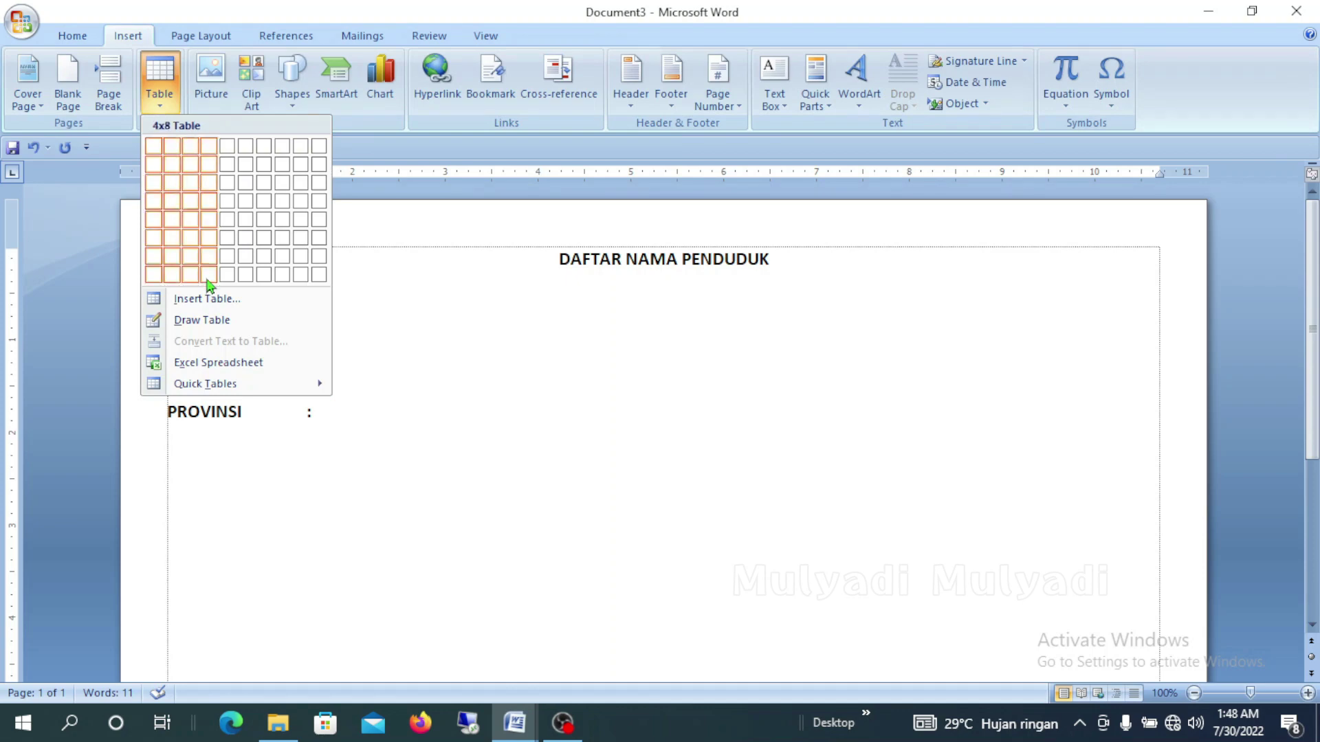
pyautogui.click(197, 300)
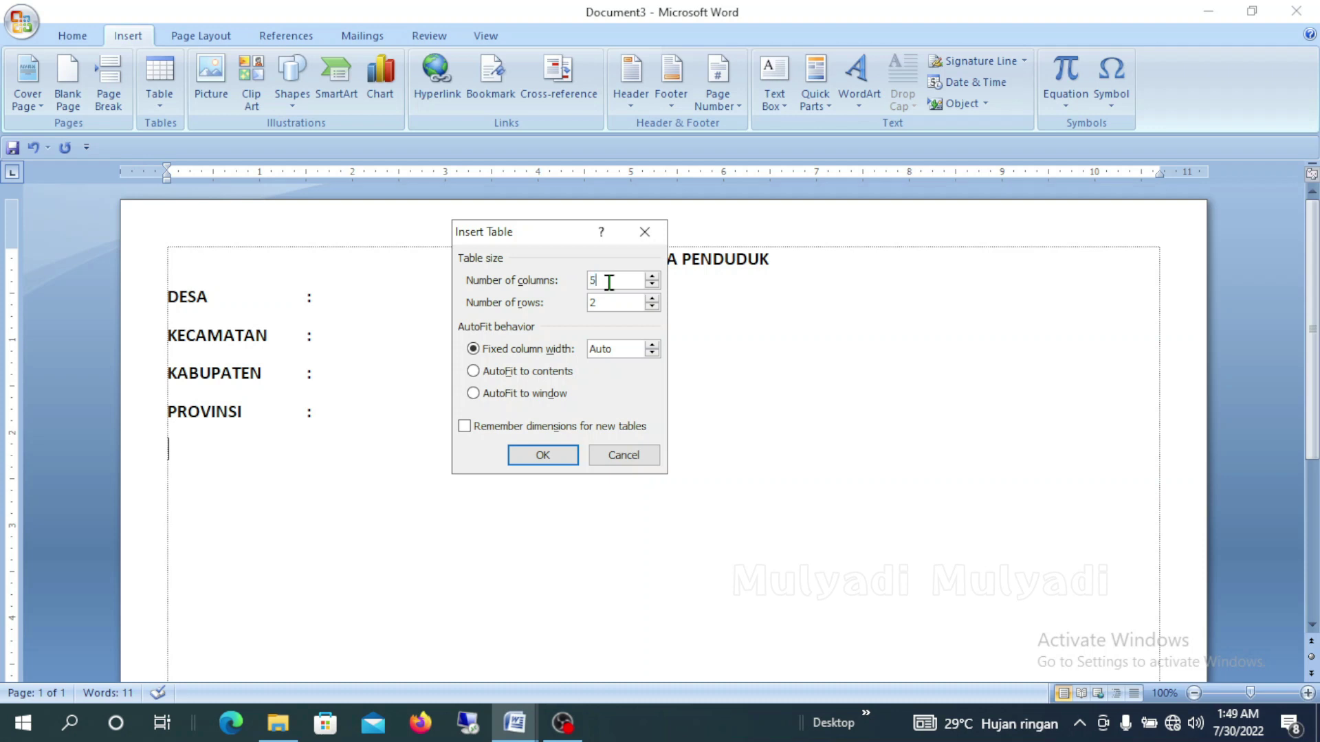
pyautogui.press('BackSpace')
pyautogui.write('1')
pyautogui.press('BackSpace')
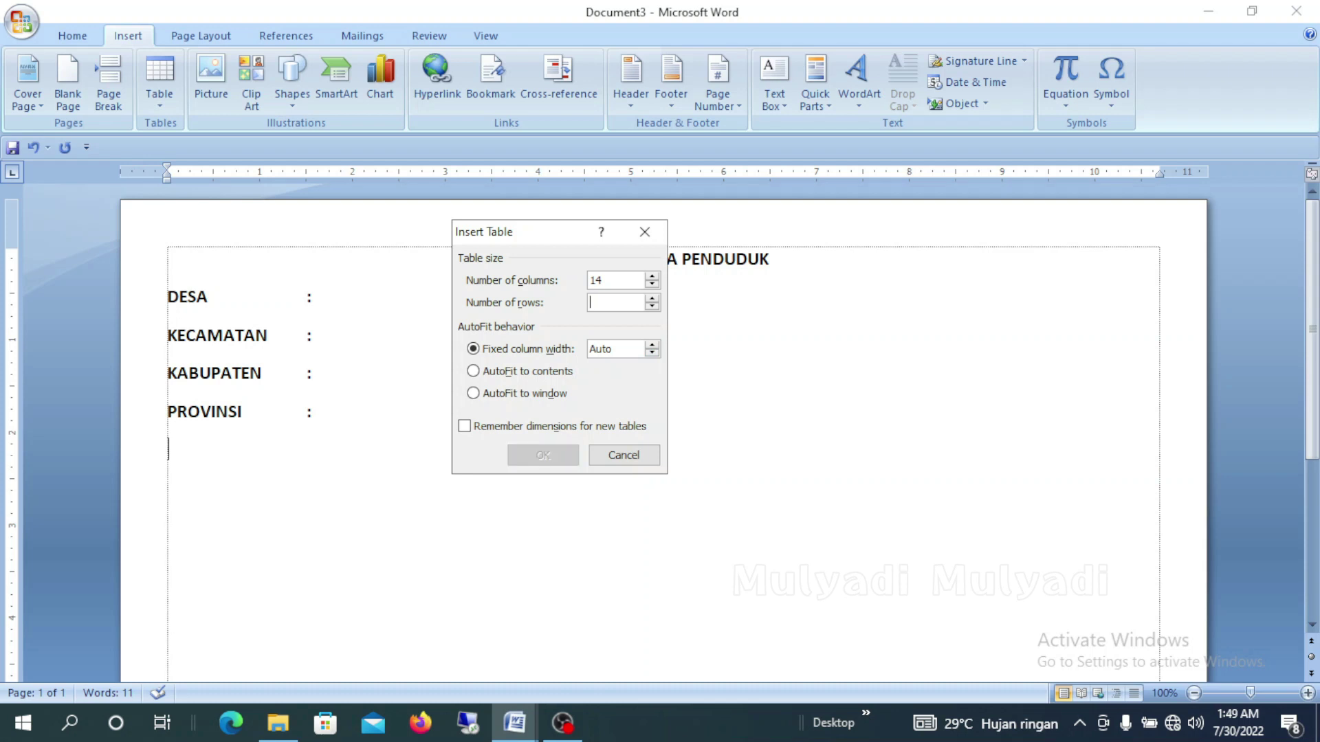
pyautogui.write('8')
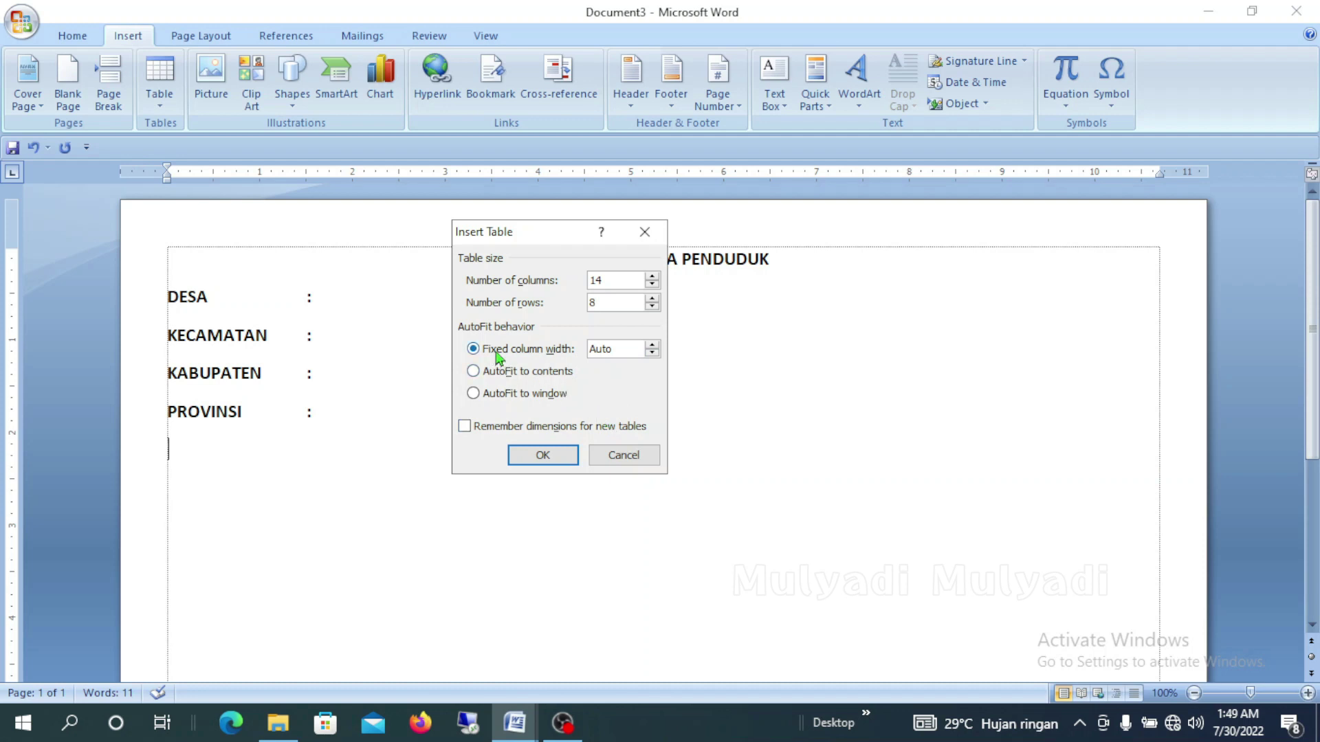
pyautogui.click(544, 455)
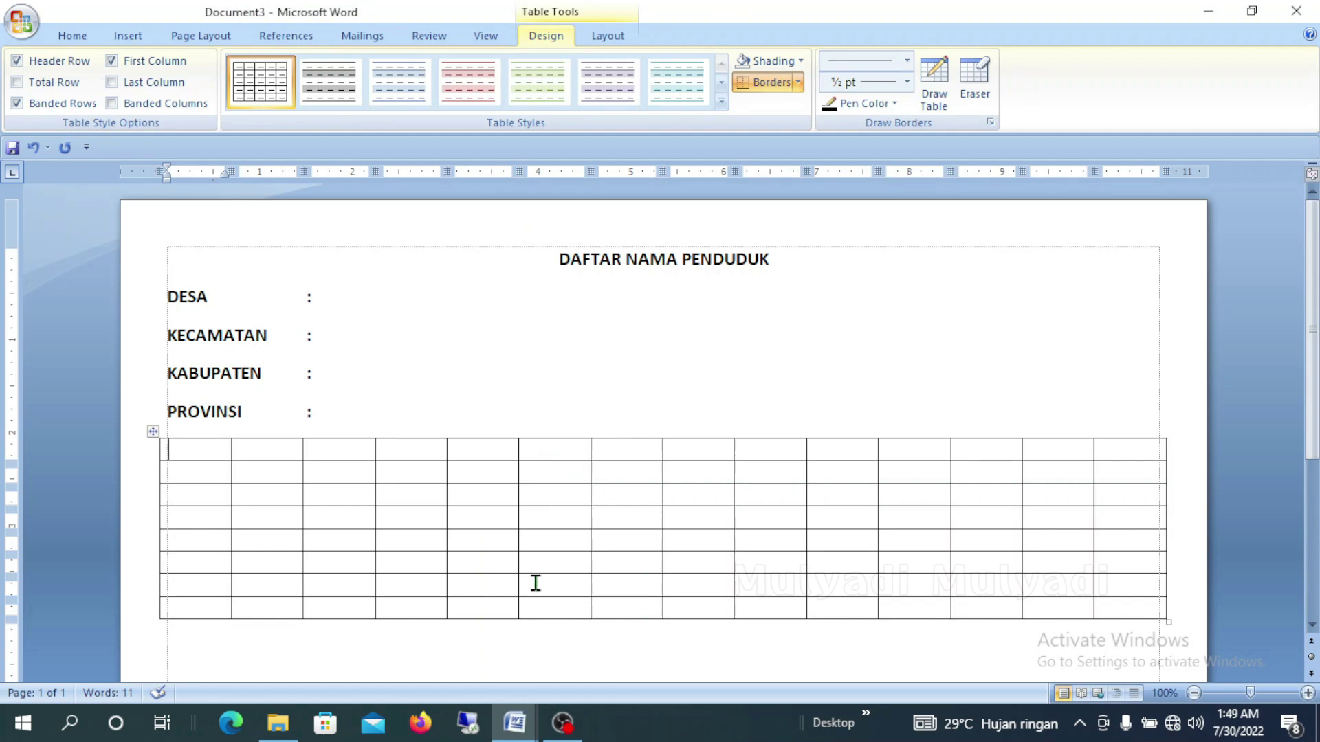
pyautogui.click(520, 728)
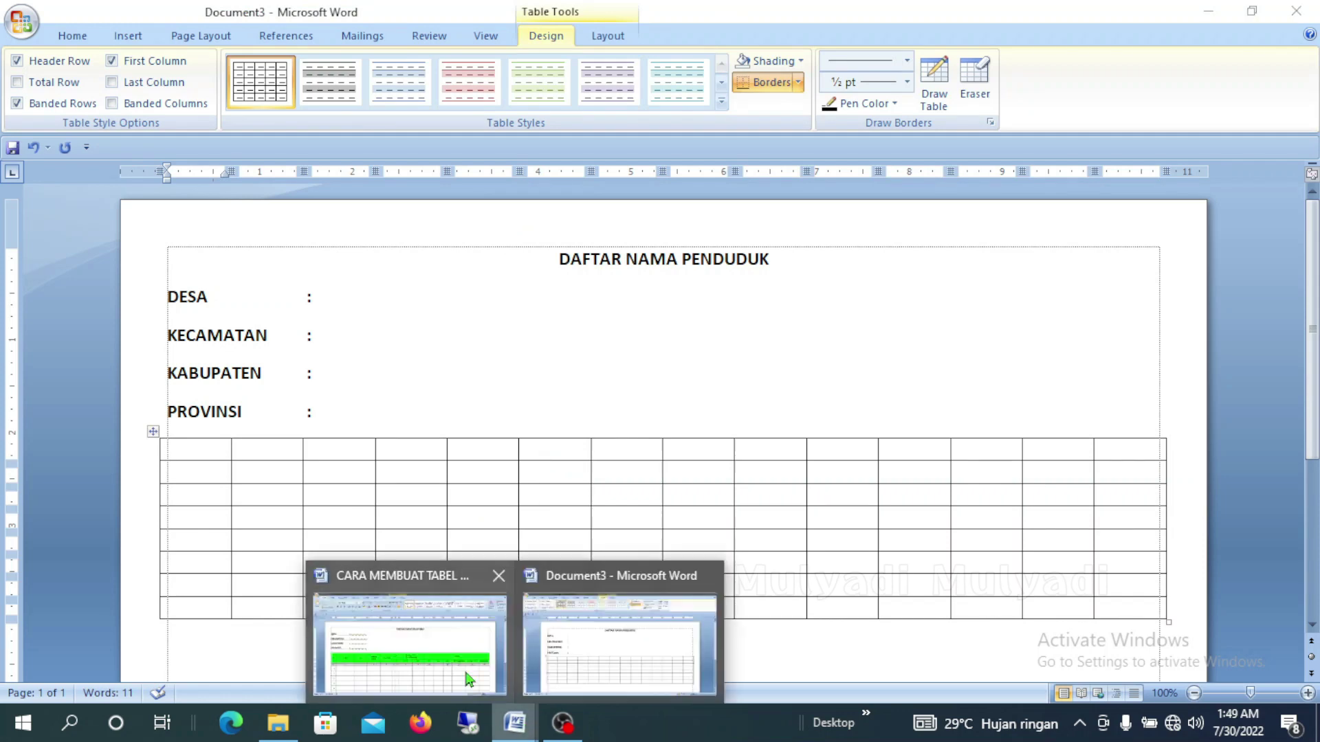
# After checking the reference, type no, nama, Tempat lahir and Tgl lahir into the first four header cells
pyautogui.click(457, 650)
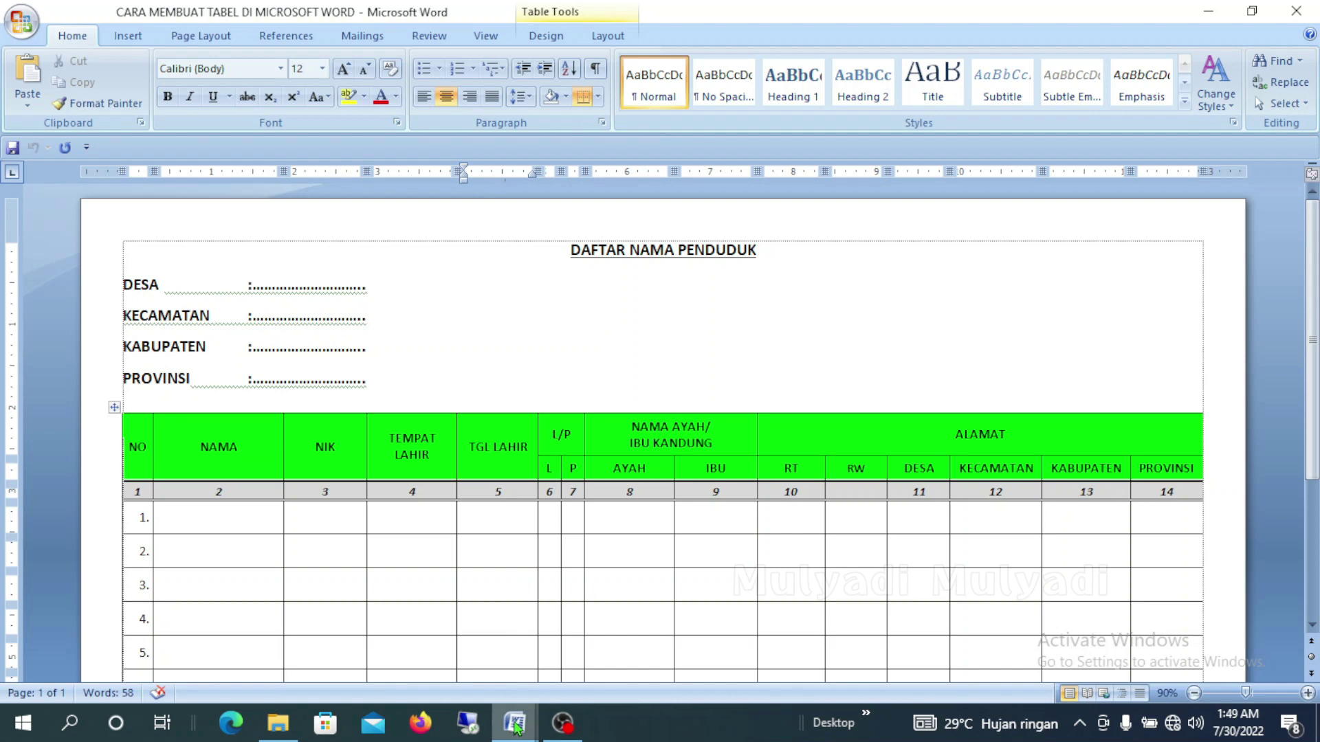
pyautogui.moveTo(514, 723)
pyautogui.click(581, 661)
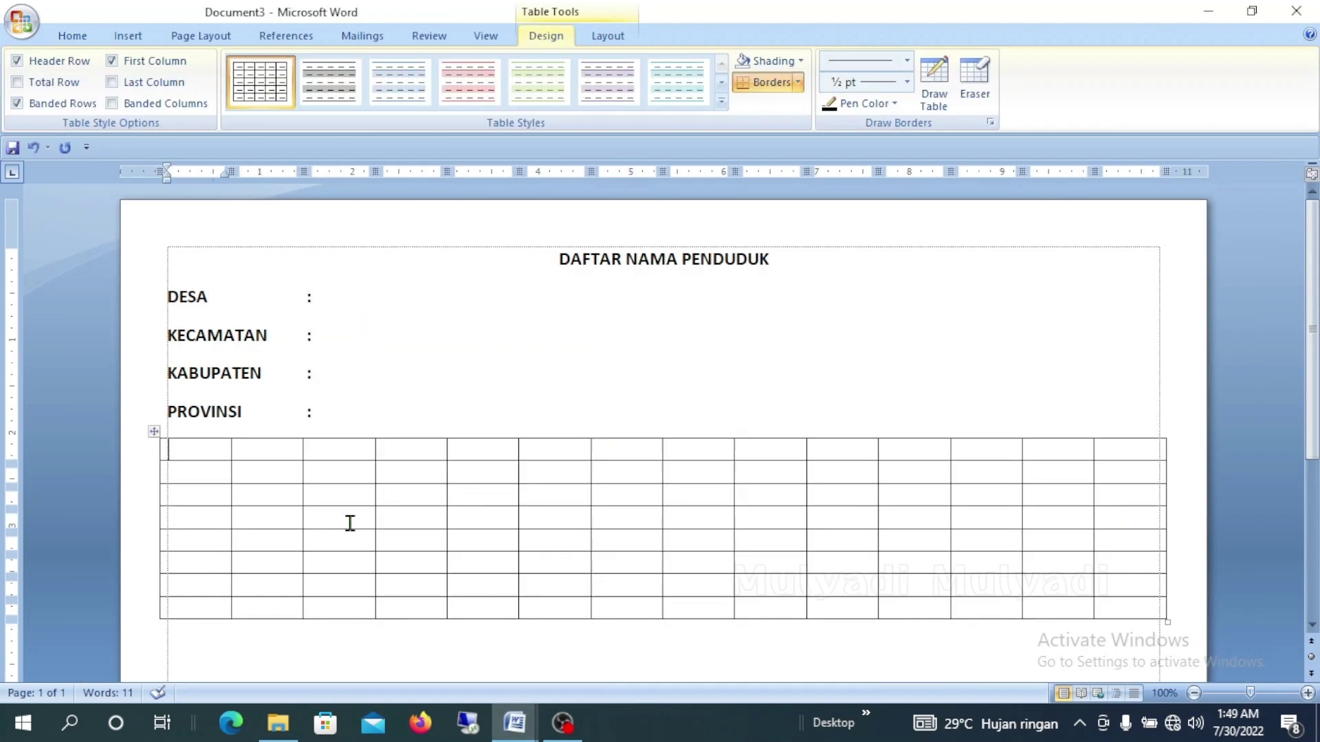
pyautogui.write('no')
pyautogui.press('Tab')
pyautogui.write('nama')
pyautogui.press('Tab')
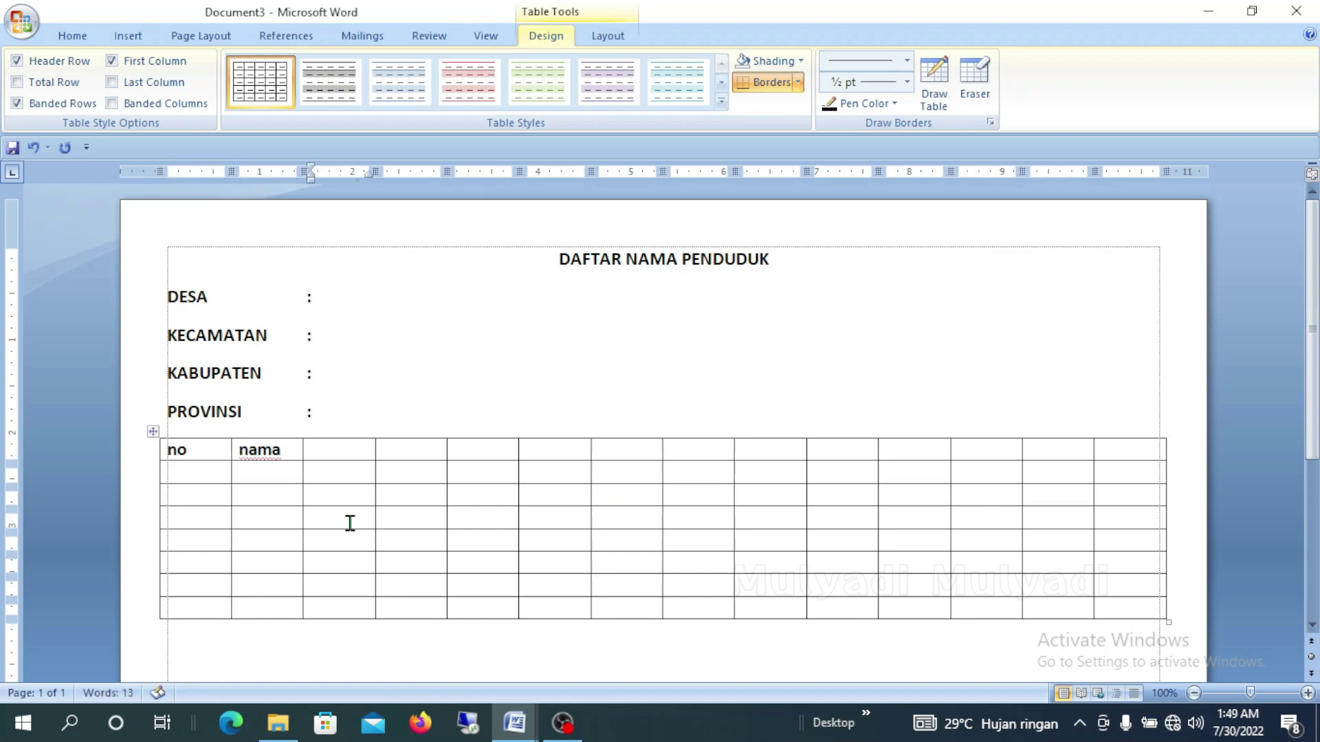
pyautogui.write('ta')
pyautogui.press('BackSpace')
pyautogui.write('empat lahir')
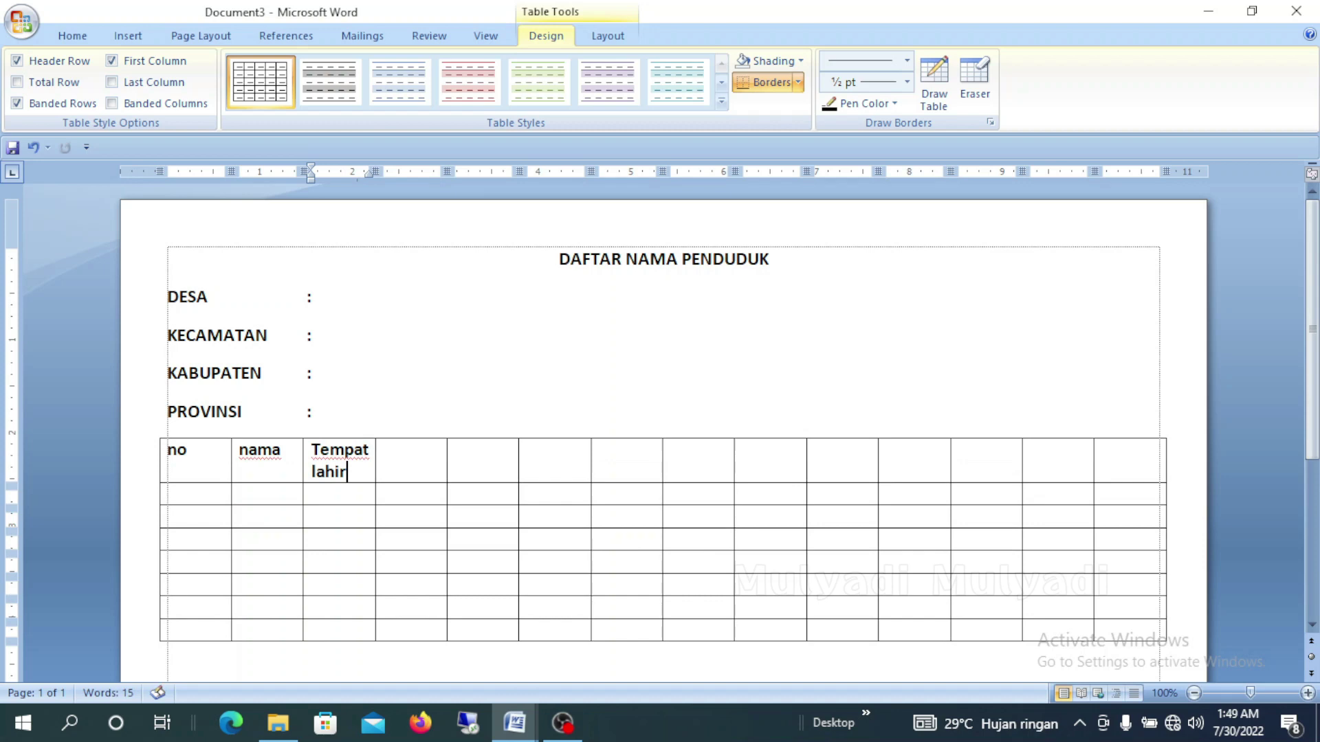
pyautogui.press('Tab')
pyautogui.write('tgl')
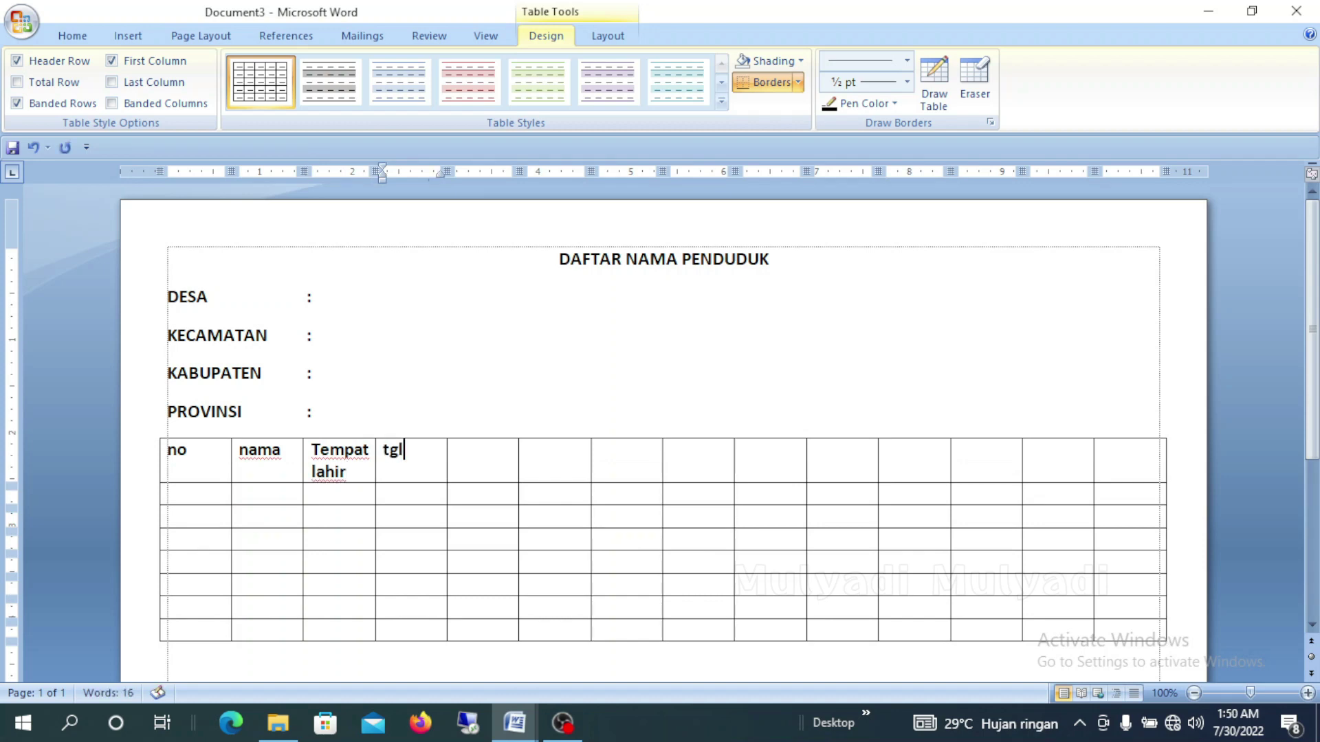
pyautogui.write('Tgl lahi')
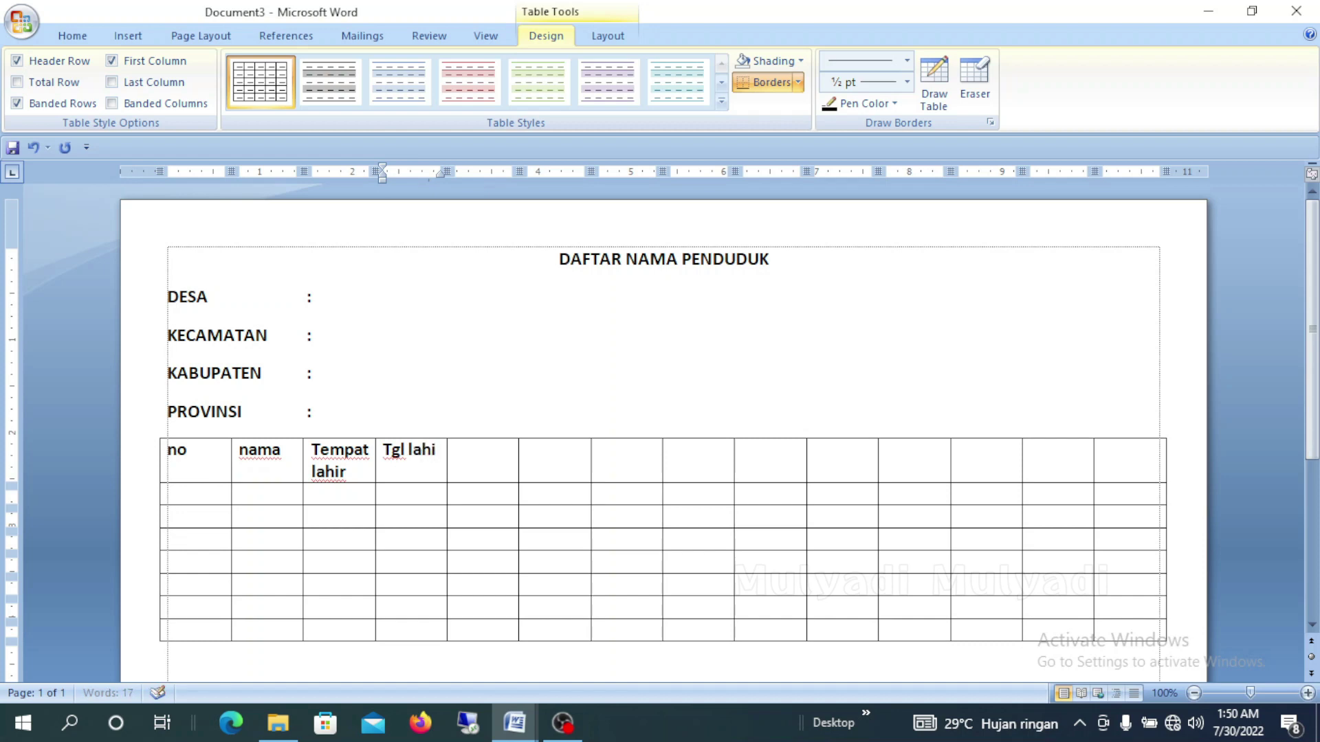
pyautogui.write('r')
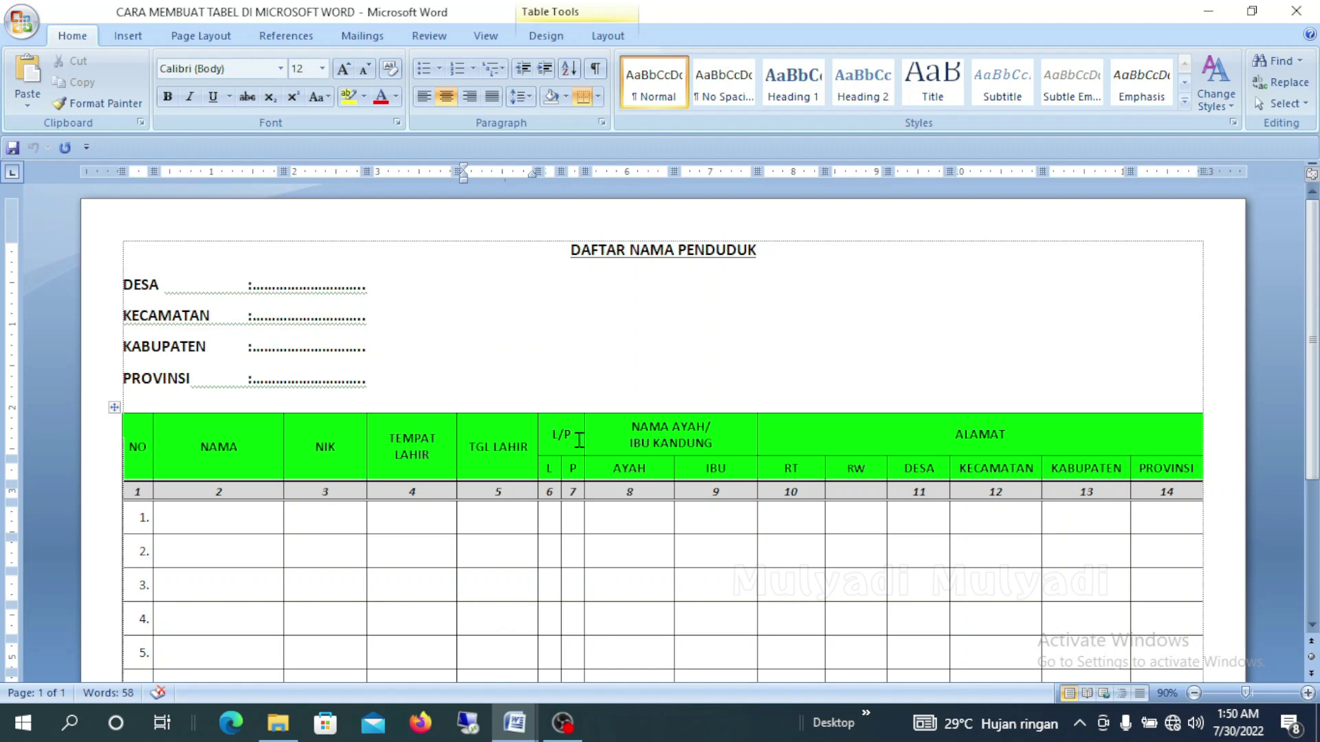
# Merge the fifth and sixth header cells and label the merged cell l/p
pyautogui.click(516, 724)
pyautogui.click(590, 670)
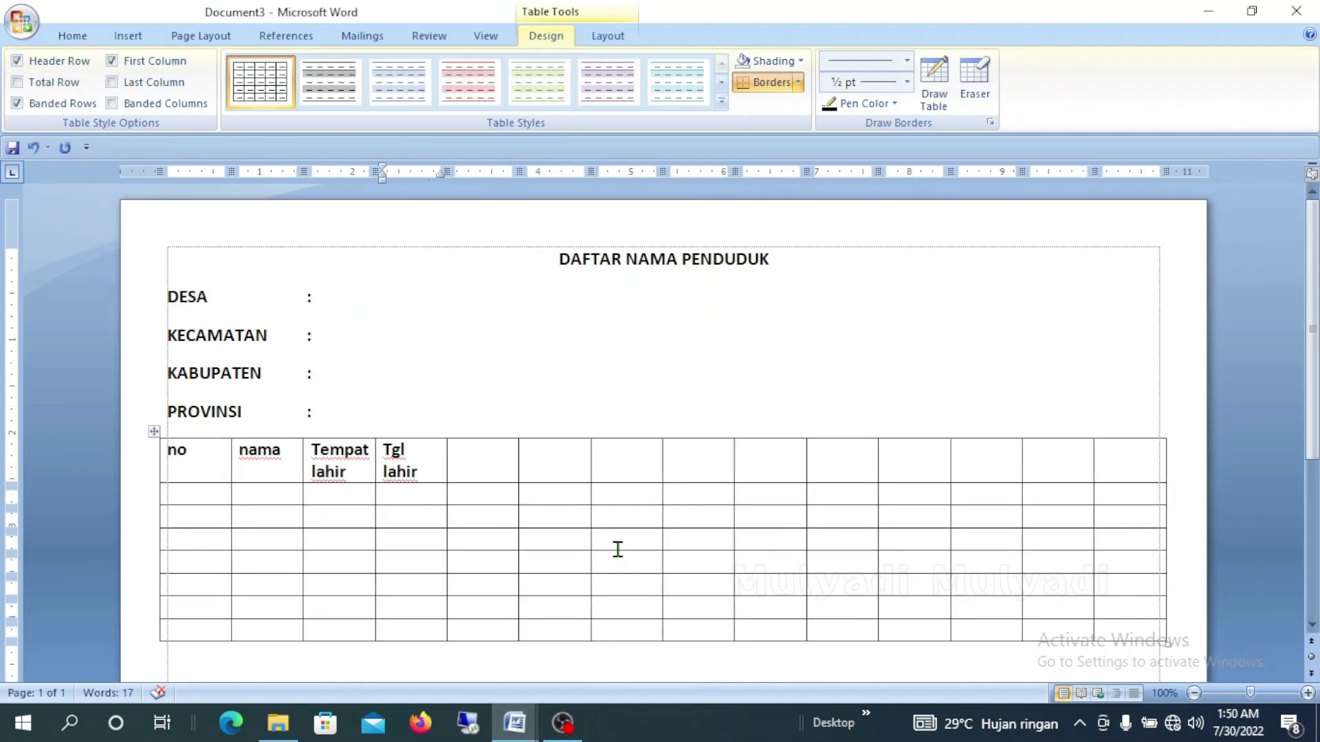
pyautogui.moveTo(474, 454); pyautogui.dragTo(540, 462)
pyautogui.rightClick(540, 458)
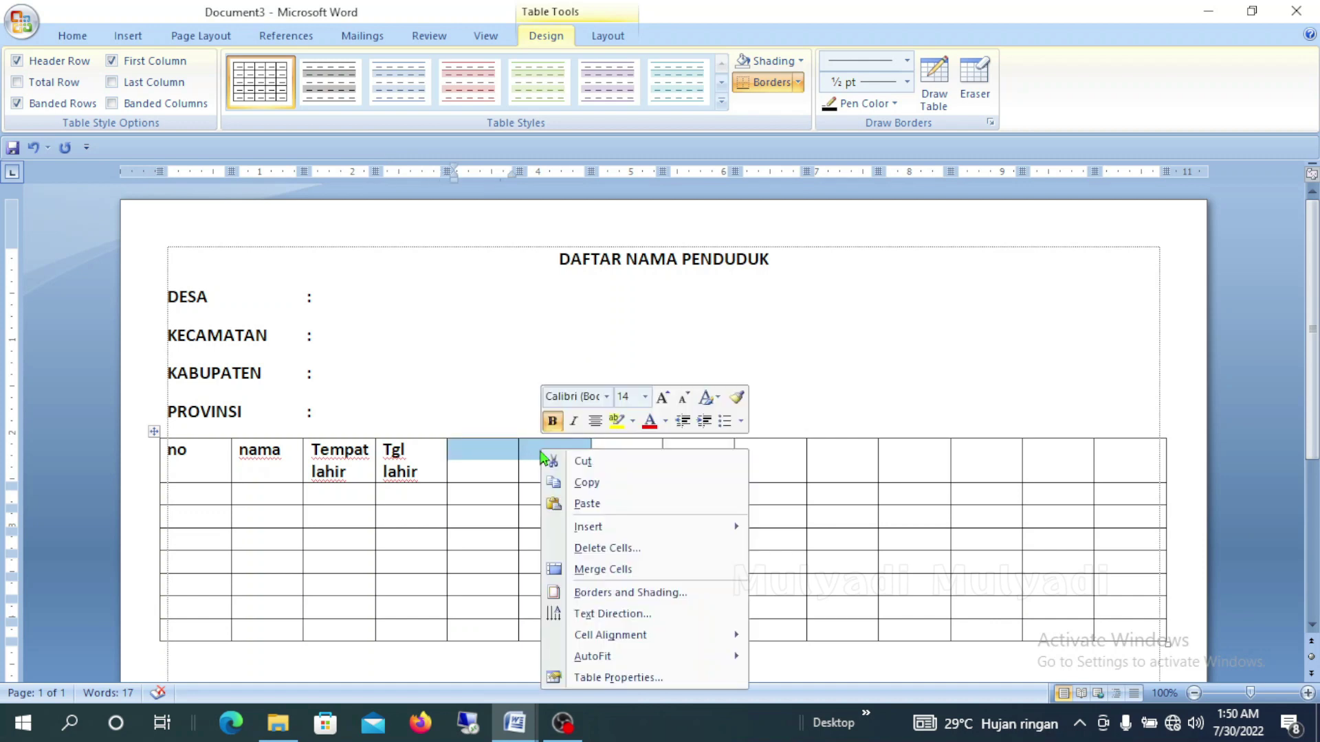
pyautogui.click(618, 571)
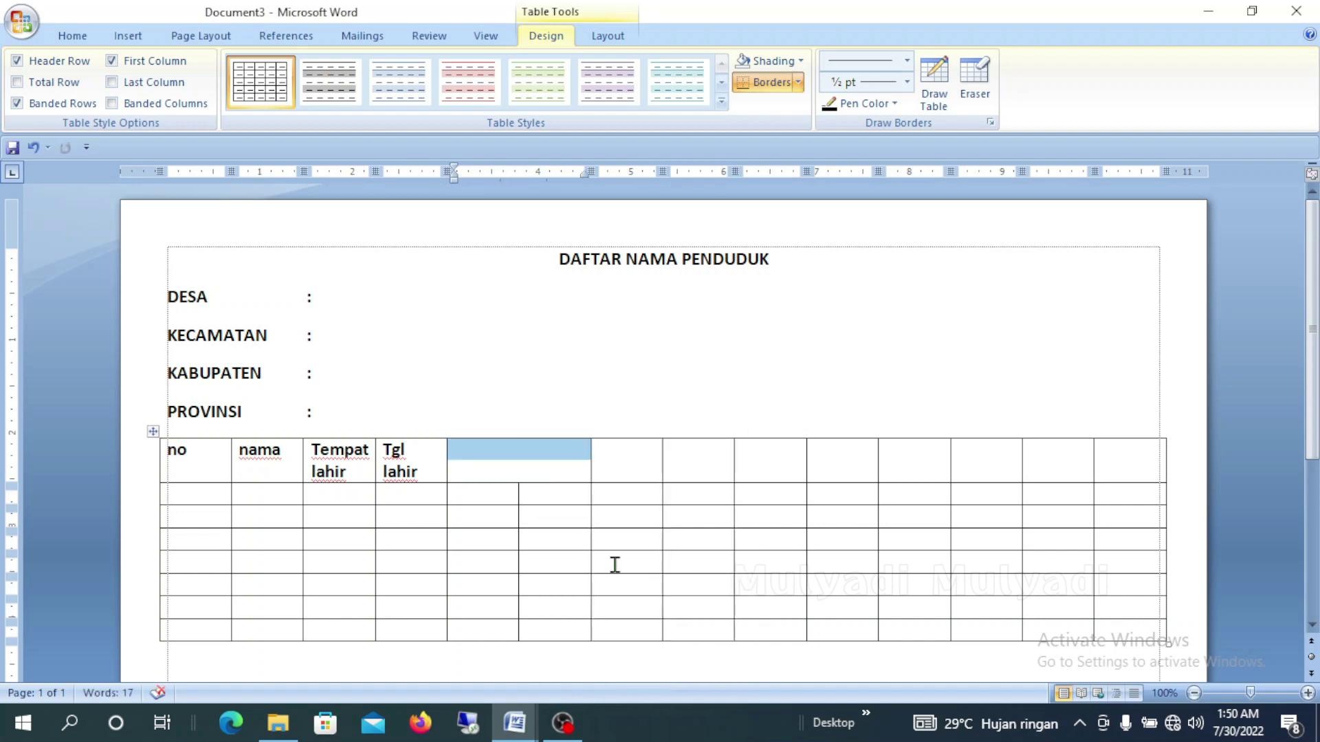
pyautogui.write('l/p')
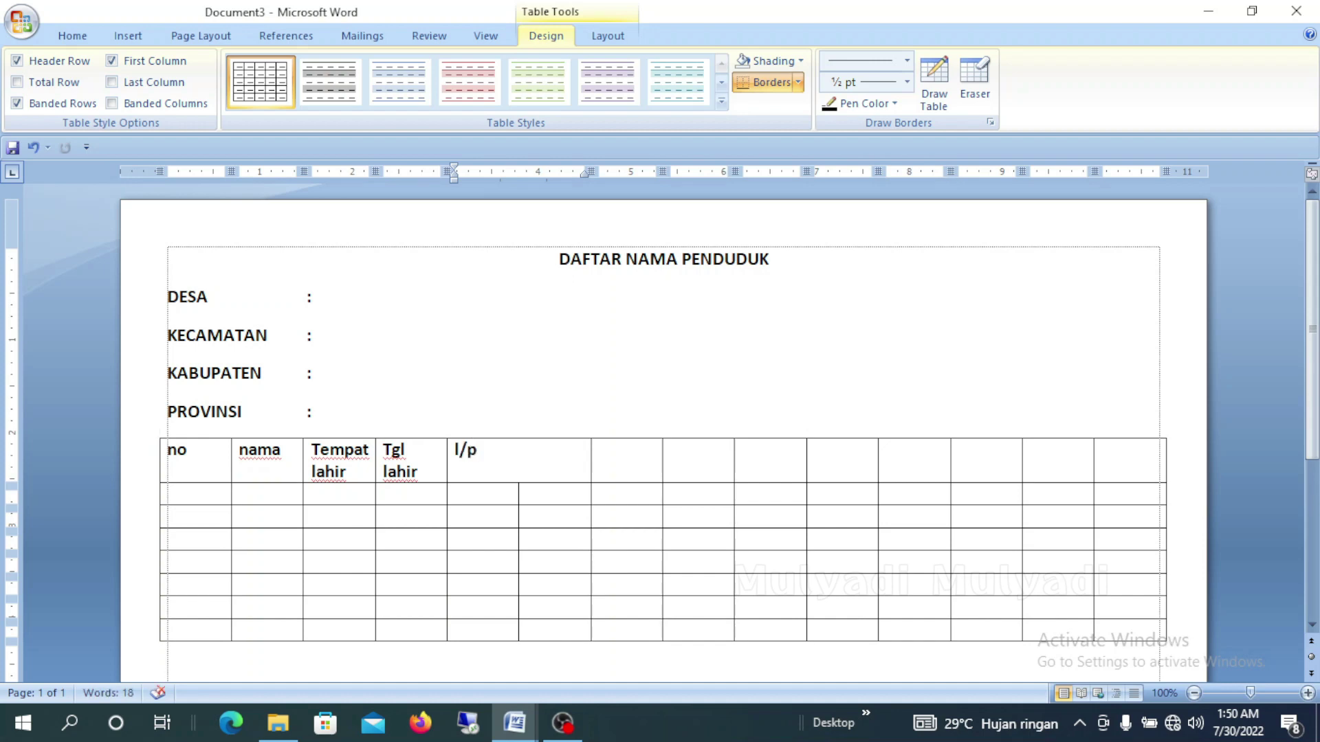
# Type lk and pr in the cells beneath l/p, then compare with the reference table
pyautogui.click(487, 492)
pyautogui.write('lk')
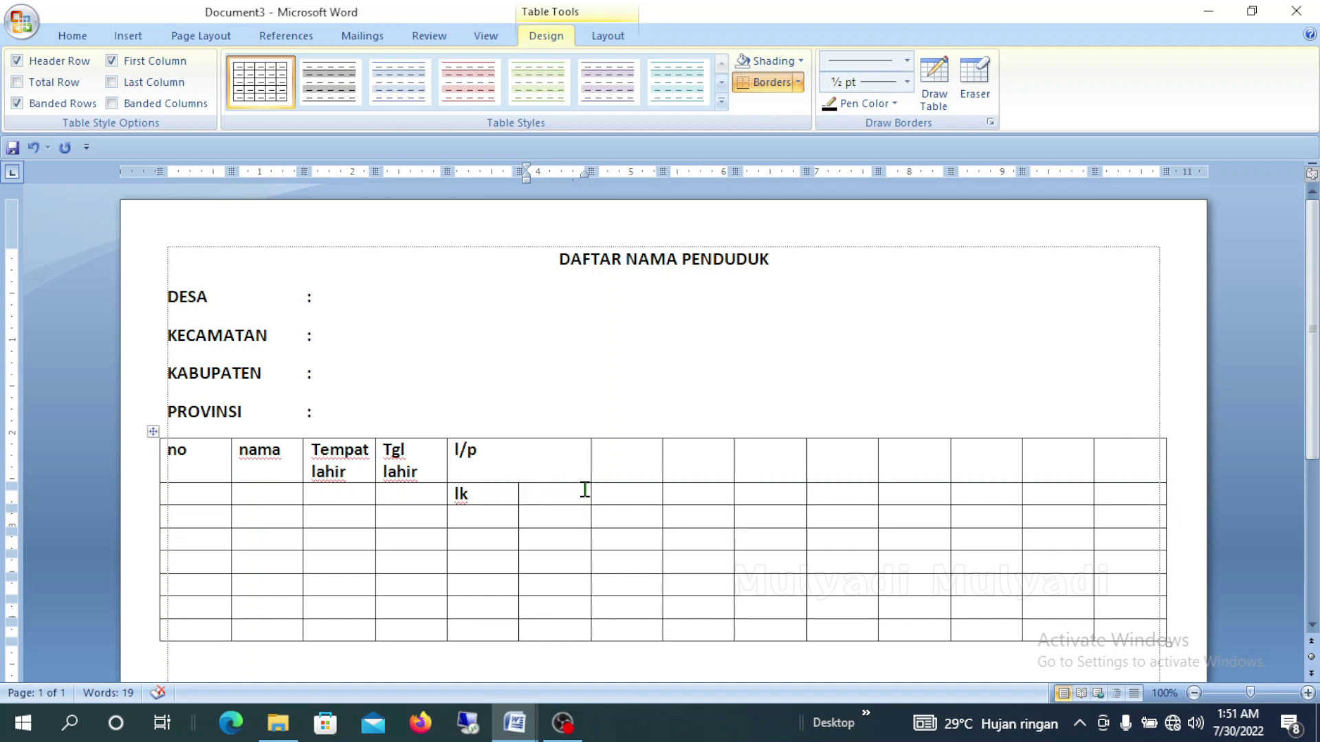
pyautogui.write('pr')
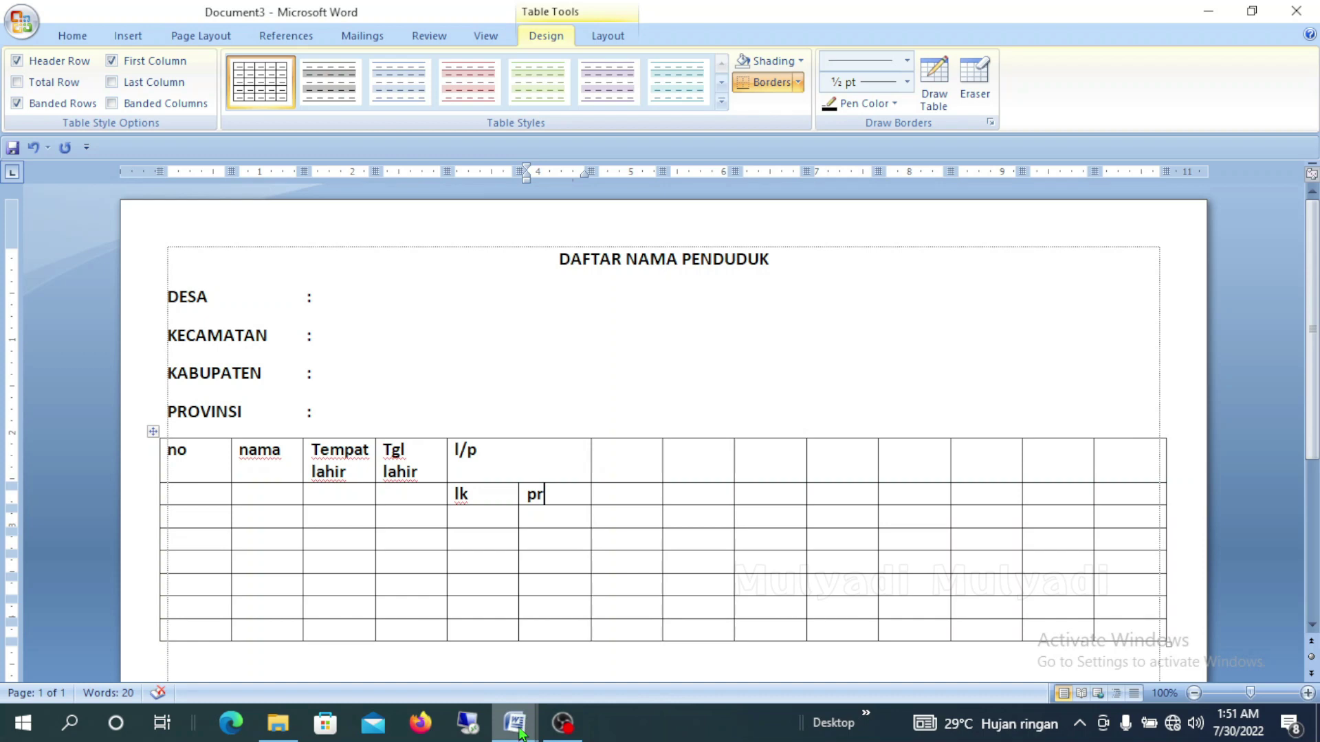
pyautogui.moveTo(514, 723)
pyautogui.click(443, 679)
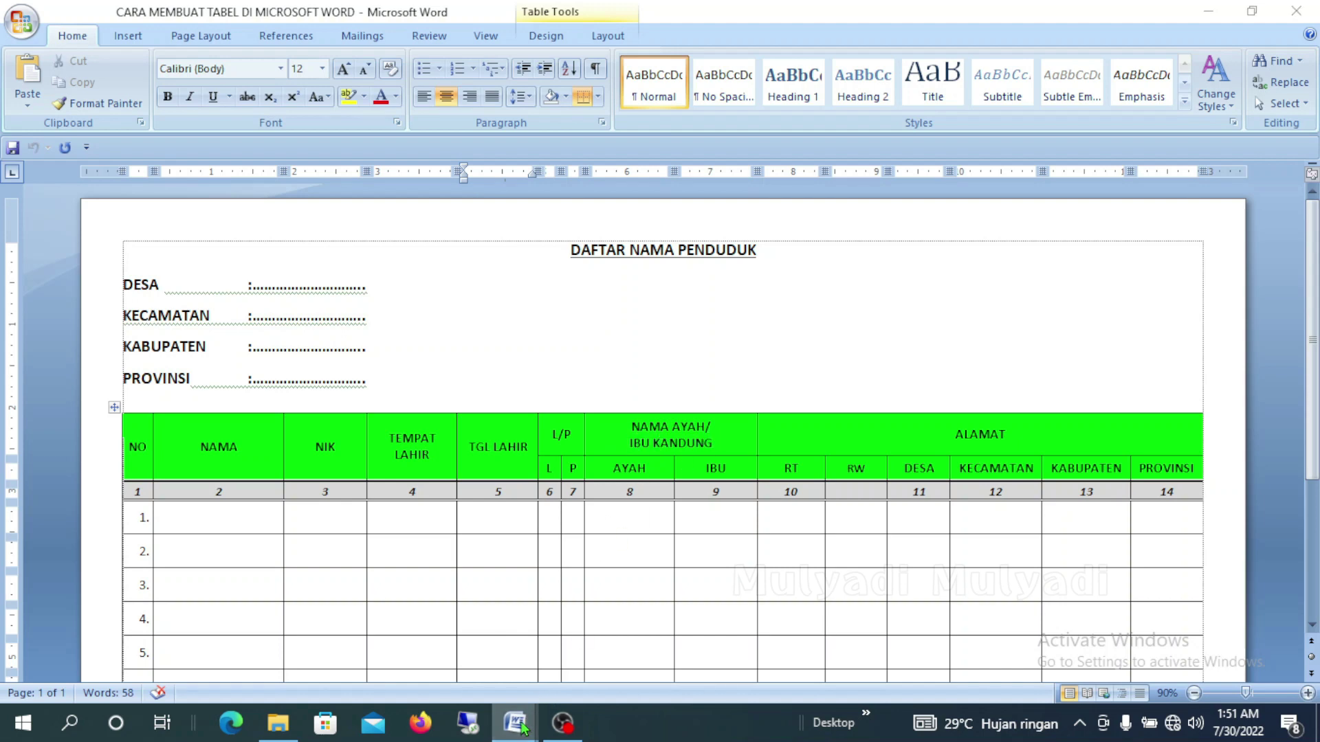
pyautogui.click(619, 653)
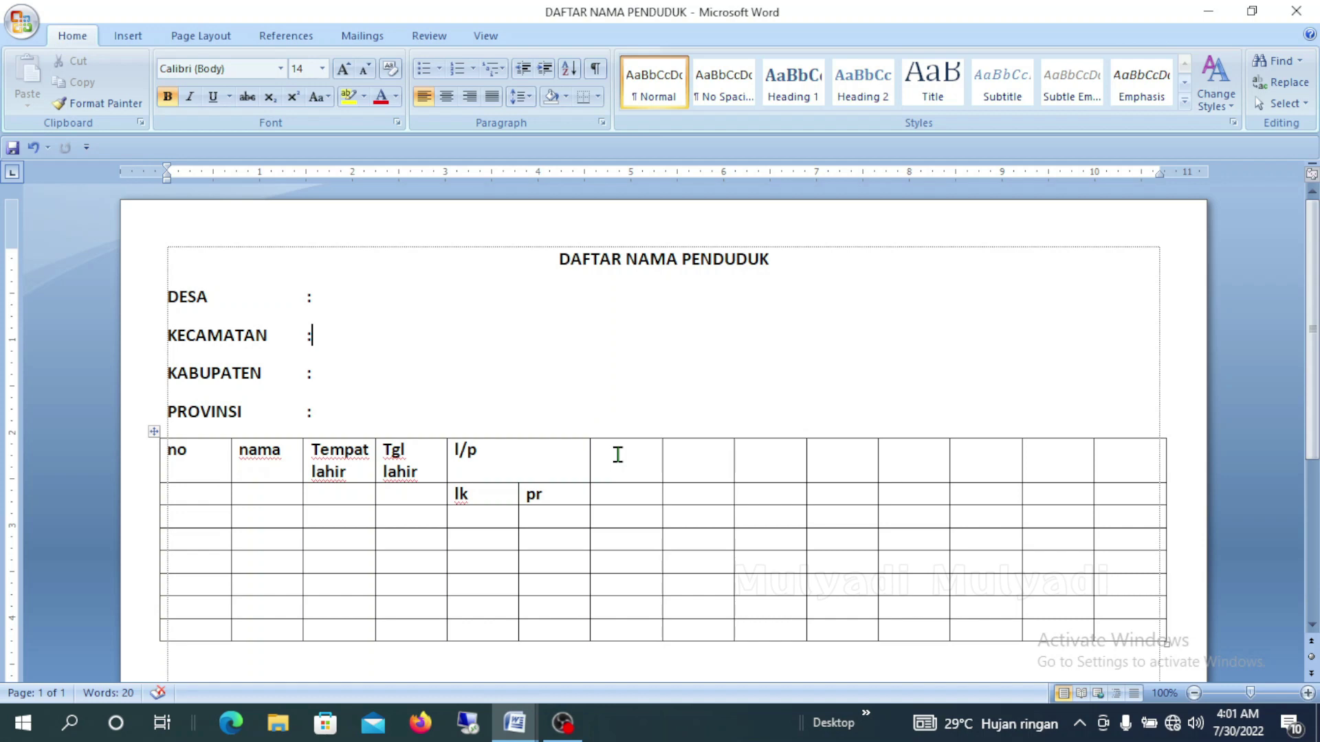
# Merge the two cells right of l/p and head them 'Nama ayah/' over 'Ibu kandung'
pyautogui.moveTo(618, 454); pyautogui.dragTo(699, 459)
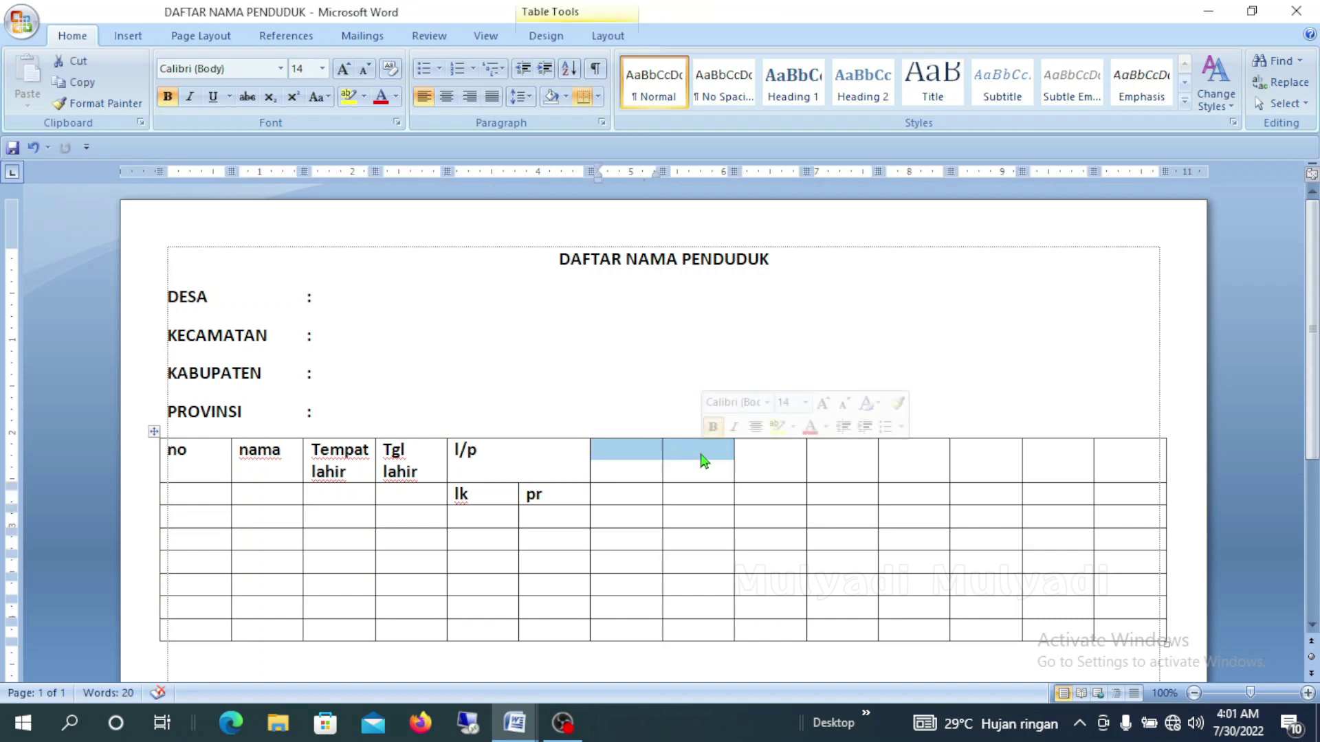
pyautogui.rightClick(699, 460)
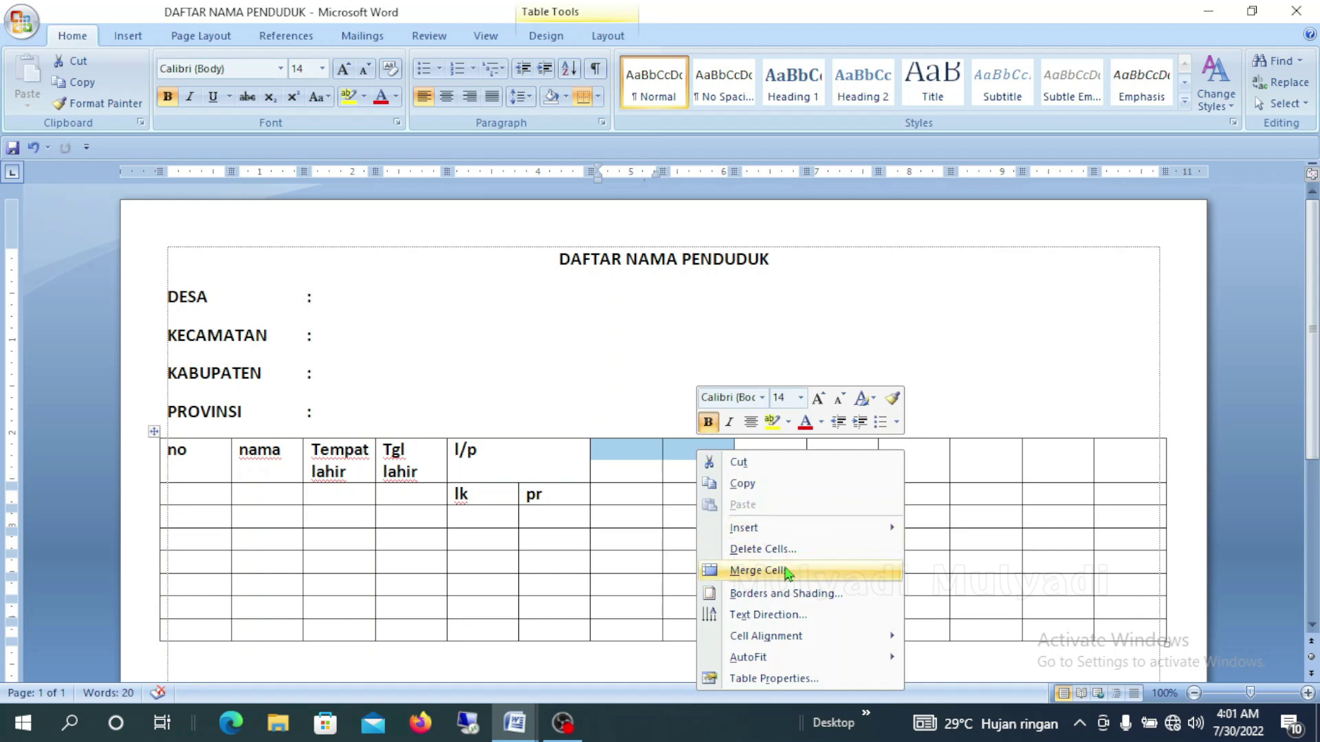
pyautogui.click(788, 572)
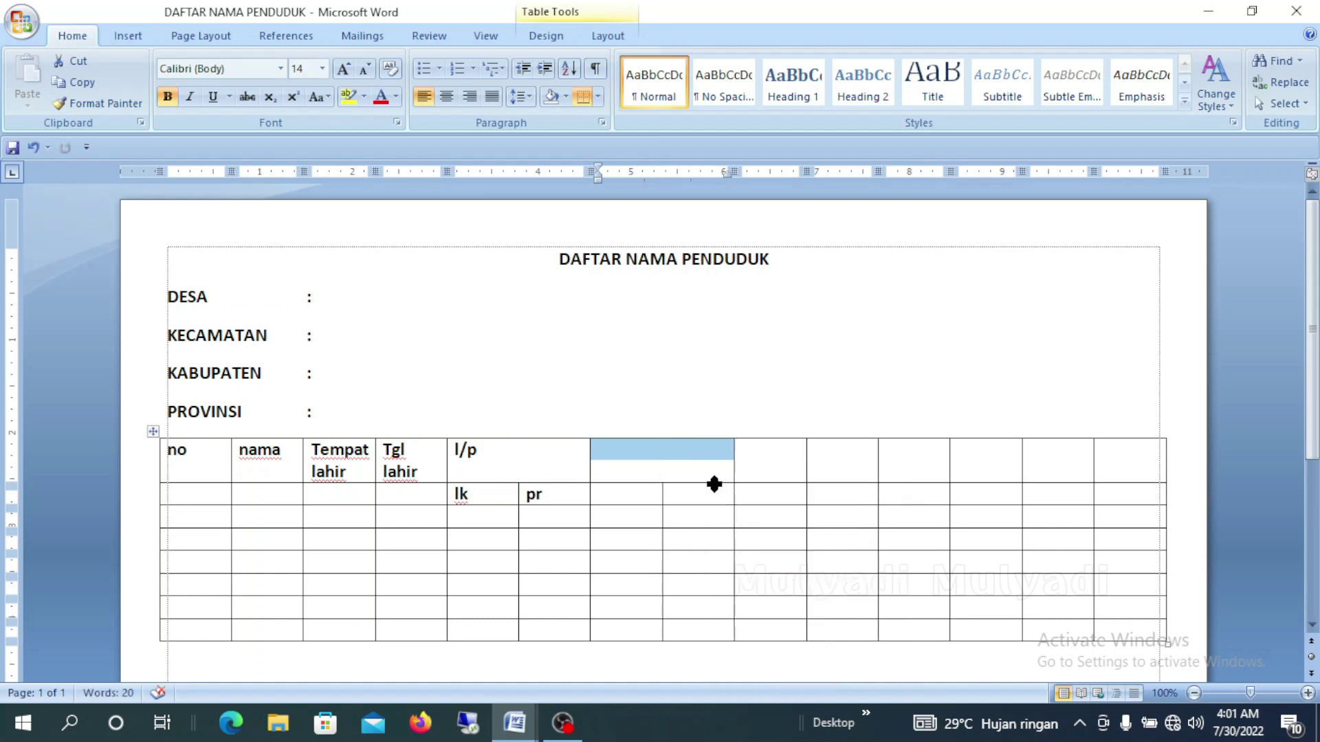
pyautogui.write('Nama ayah/')
pyautogui.press('Return')
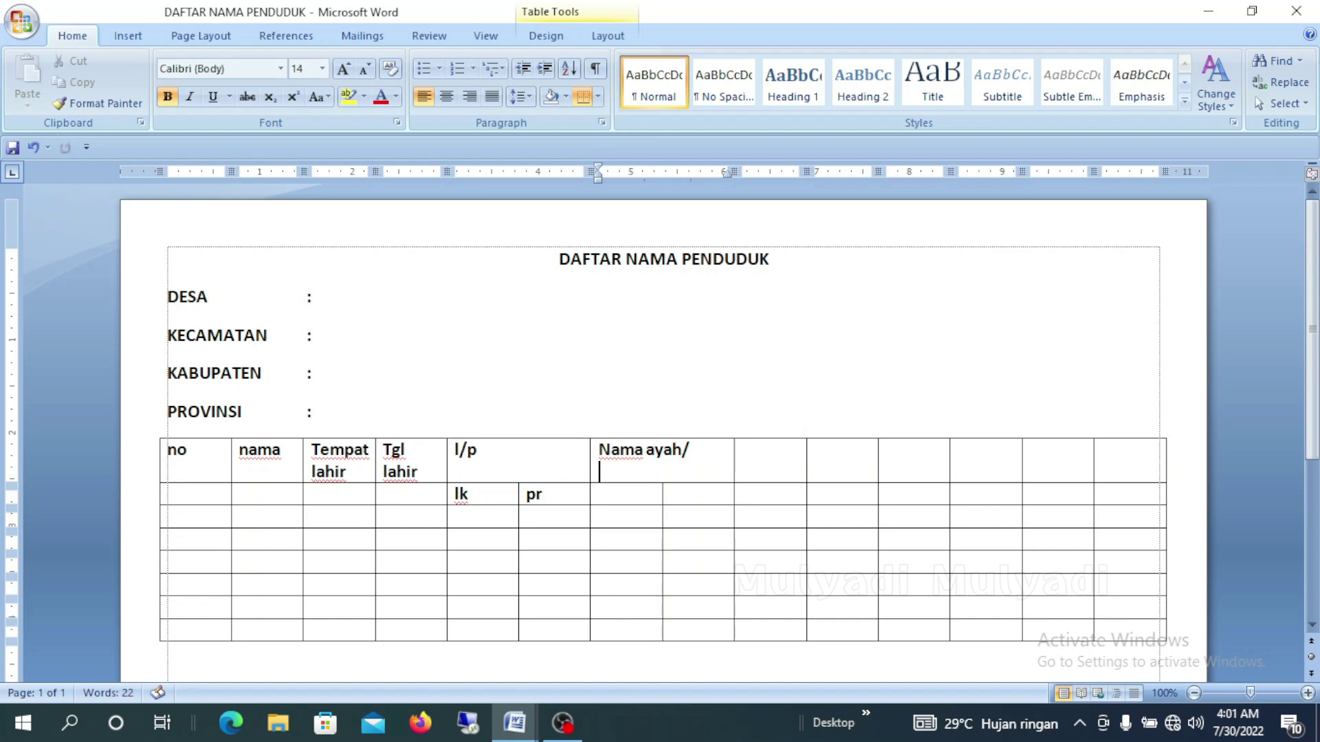
pyautogui.write('ibu')
pyautogui.write(' kandung')
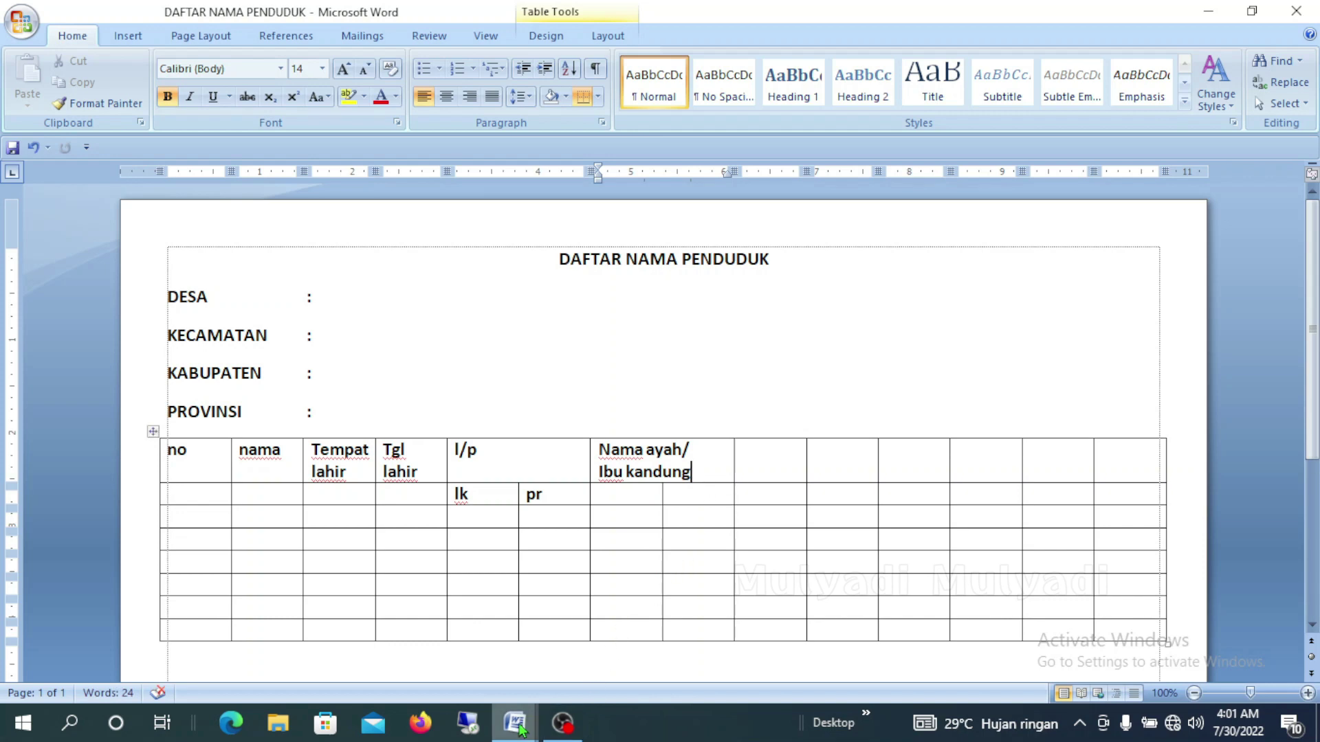
pyautogui.click(473, 659)
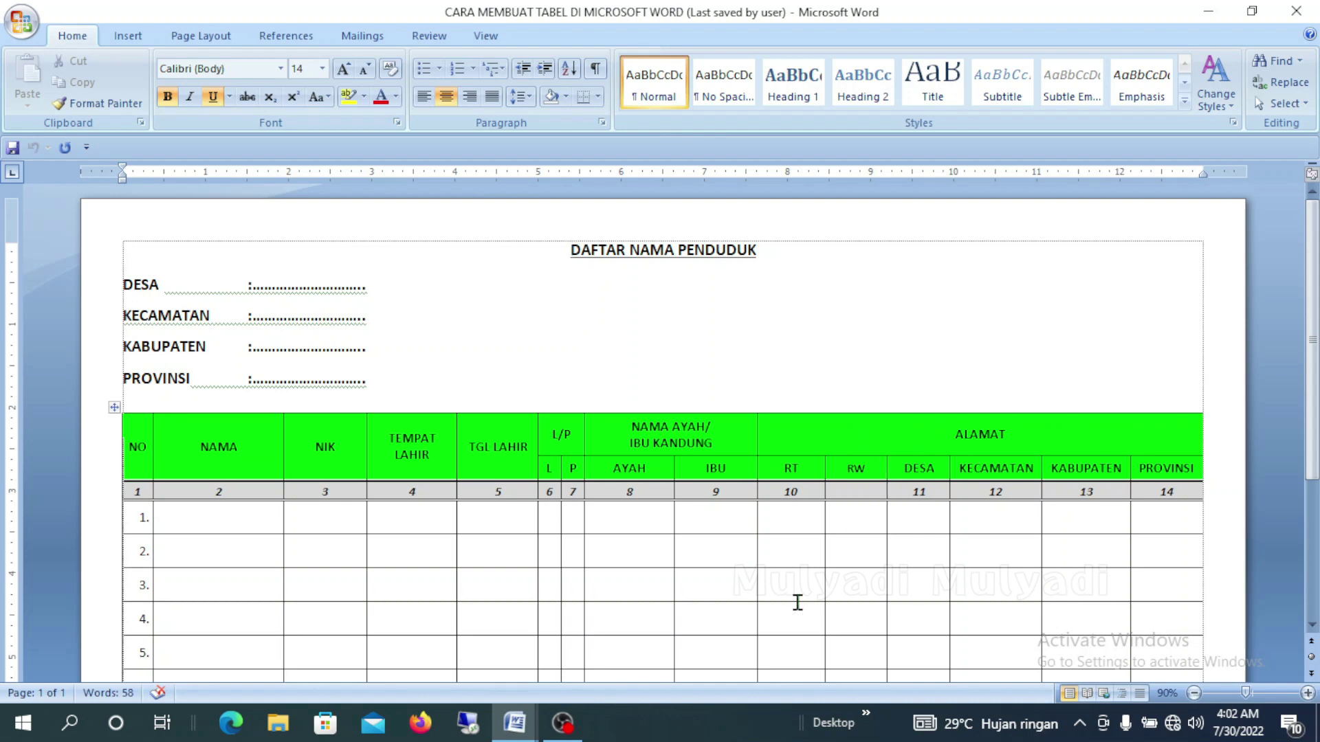
pyautogui.moveTo(514, 723)
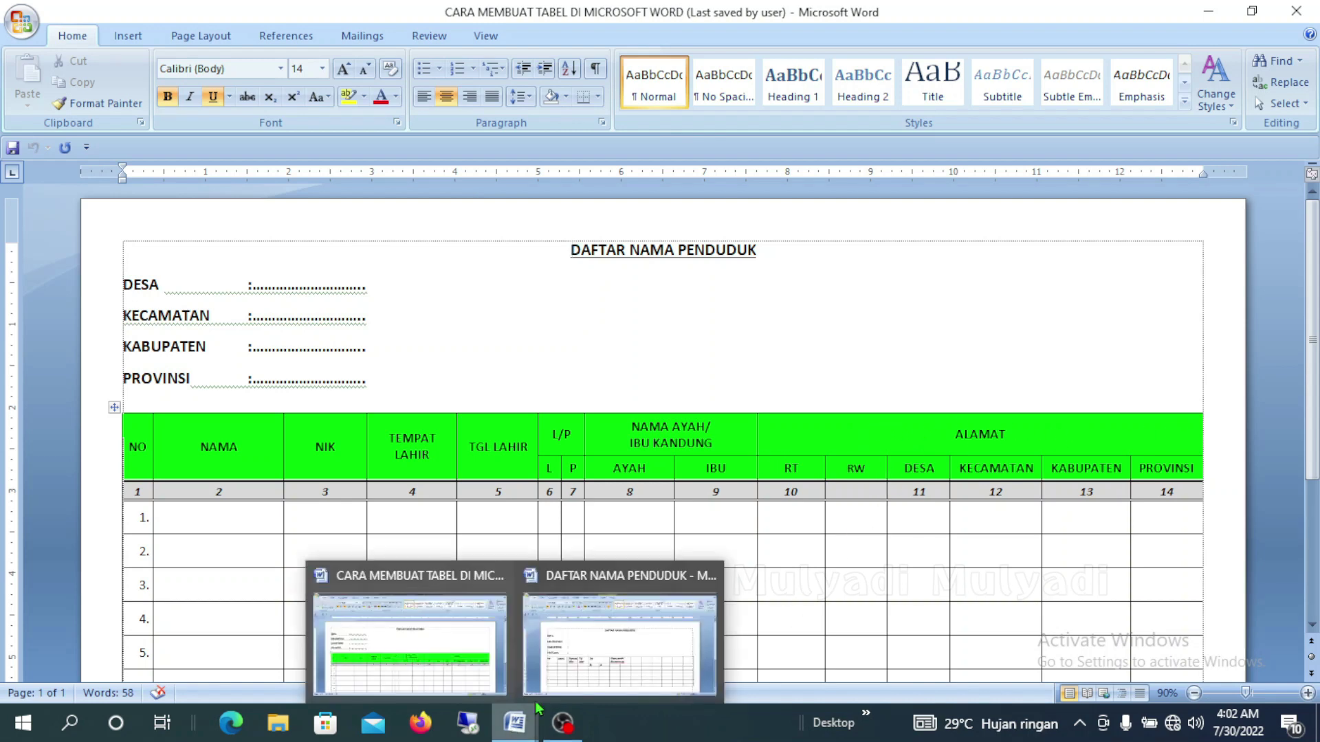
# Merge the remaining header cells to the table edge under an 'alamat' heading
pyautogui.click(587, 657)
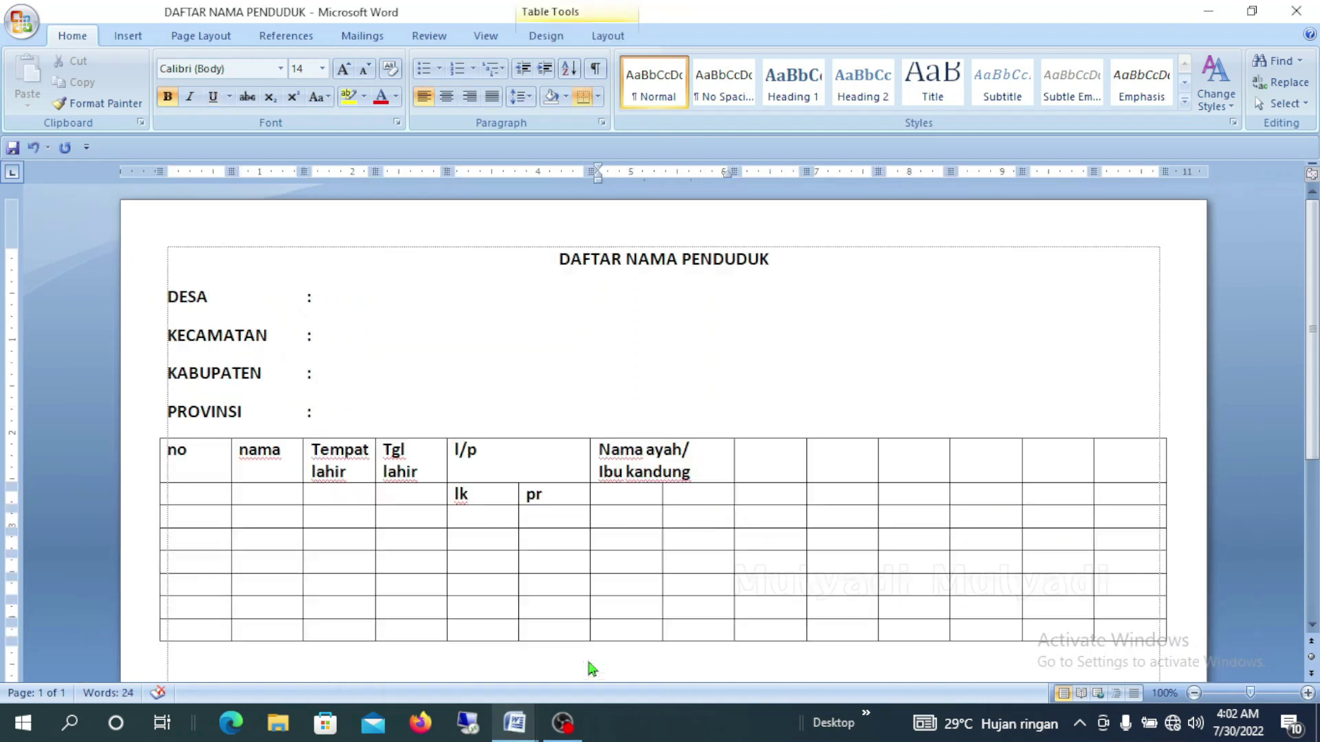
pyautogui.click(767, 450)
pyautogui.moveTo(767, 450); pyautogui.dragTo(1116, 459)
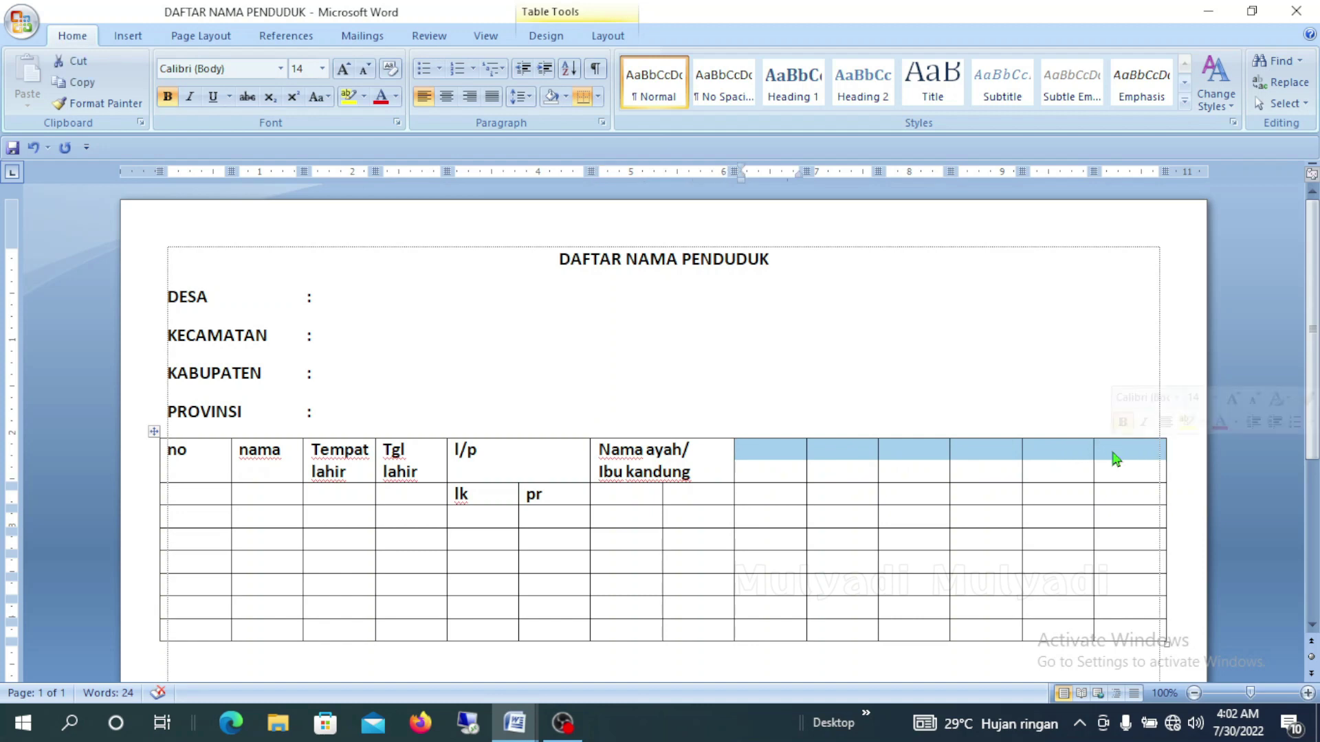
pyautogui.rightClick(1116, 459)
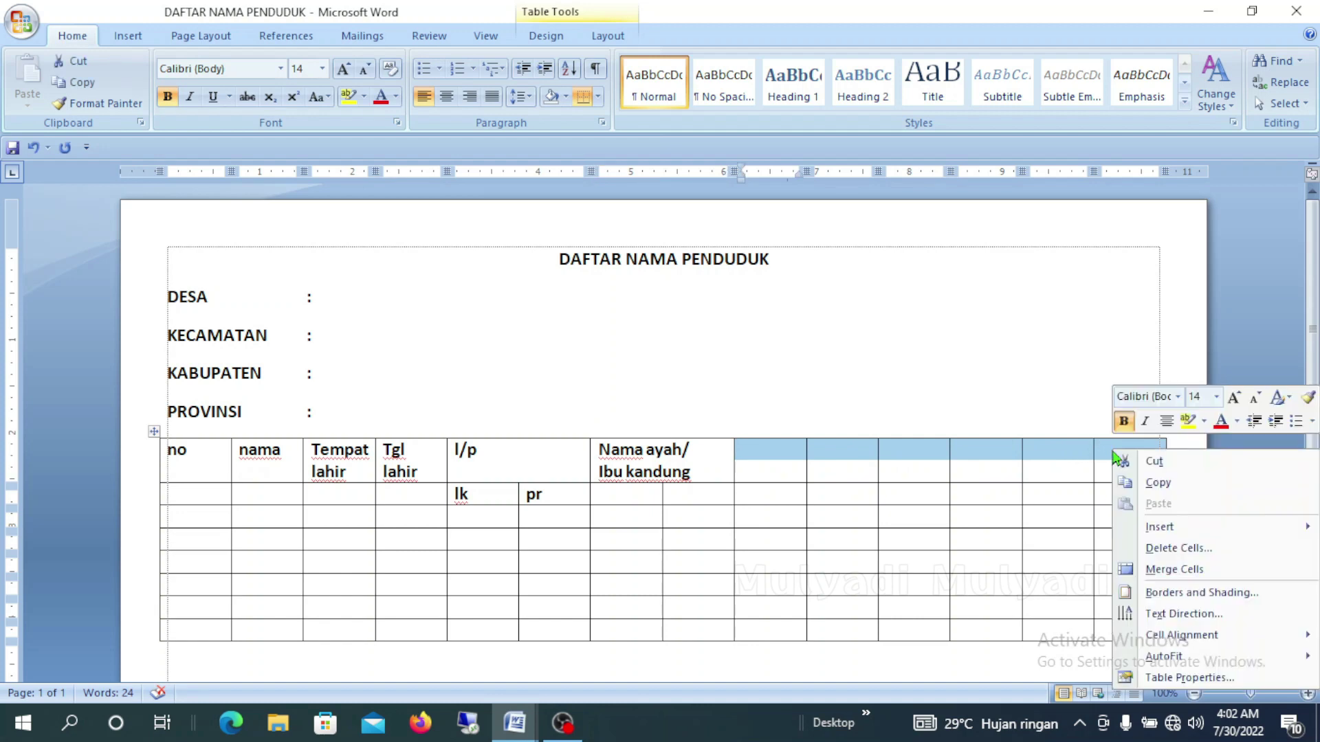
pyautogui.click(1167, 576)
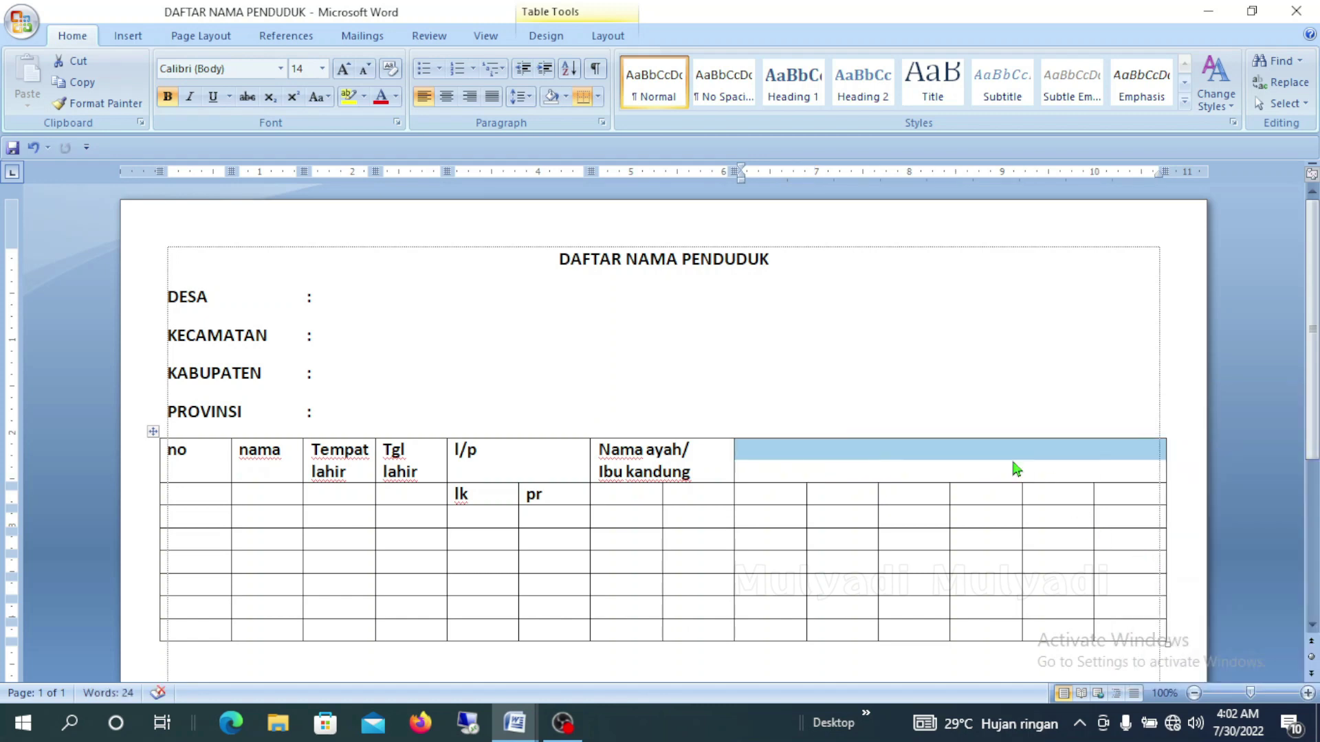
pyautogui.write('alamat')
pyautogui.moveTo(514, 724)
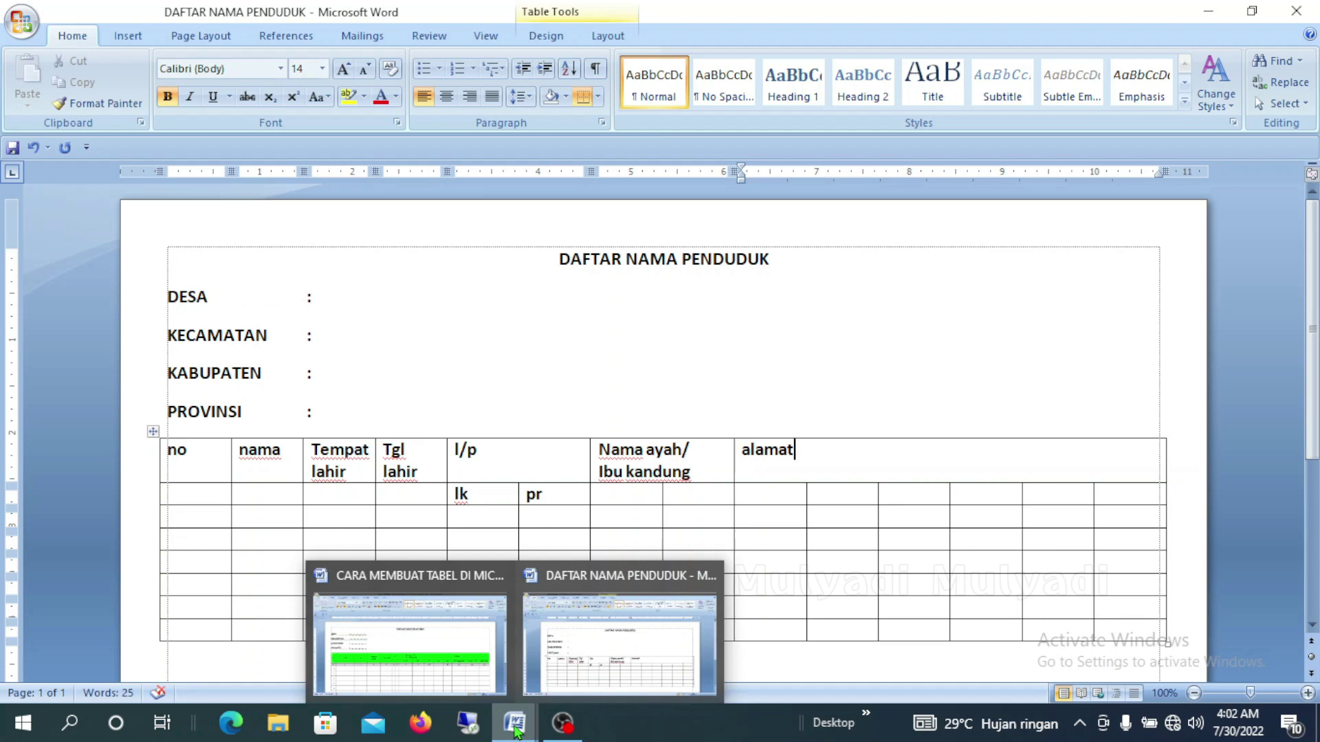
pyautogui.click(467, 670)
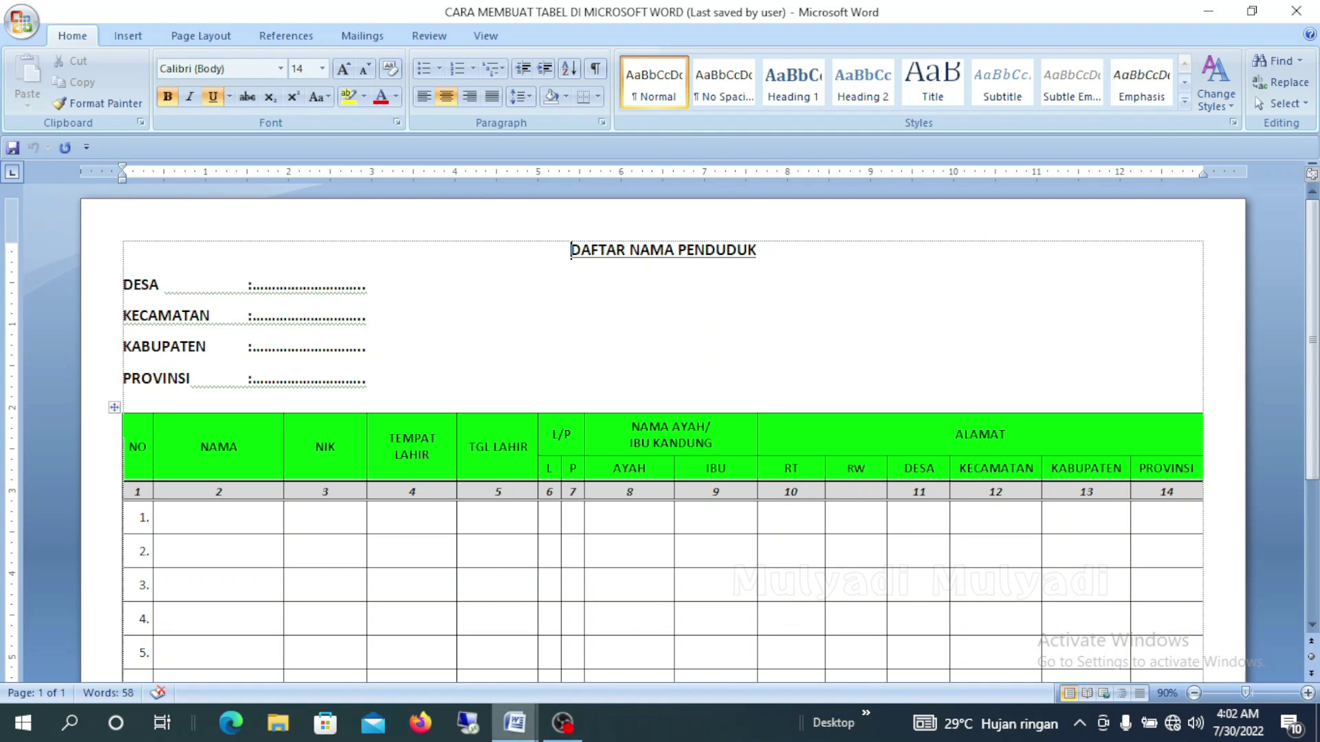
pyautogui.moveTo(514, 723)
pyautogui.click(614, 682)
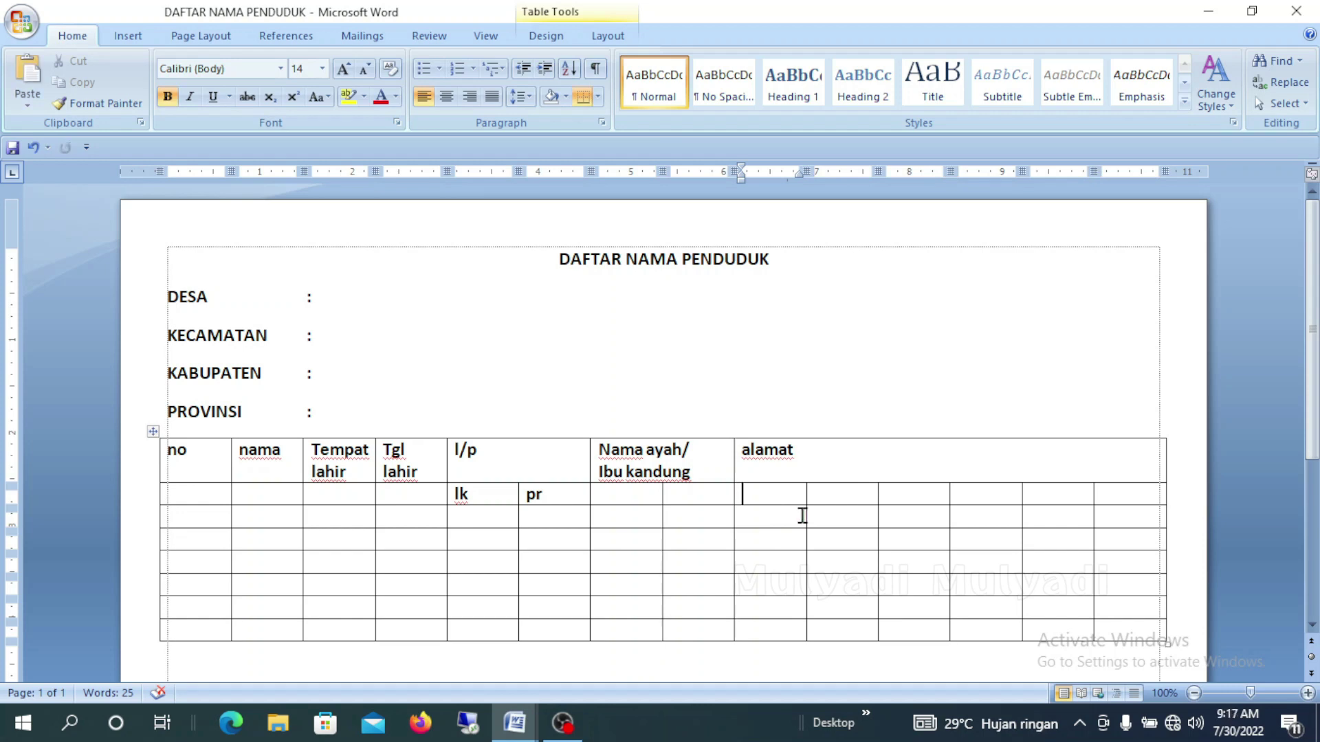
# Enter rt, rw, desa, kecamatan, kabupaten and provinsi across the cells beneath alamat
pyautogui.write('rt')
pyautogui.press('Tab')
pyautogui.write('rw')
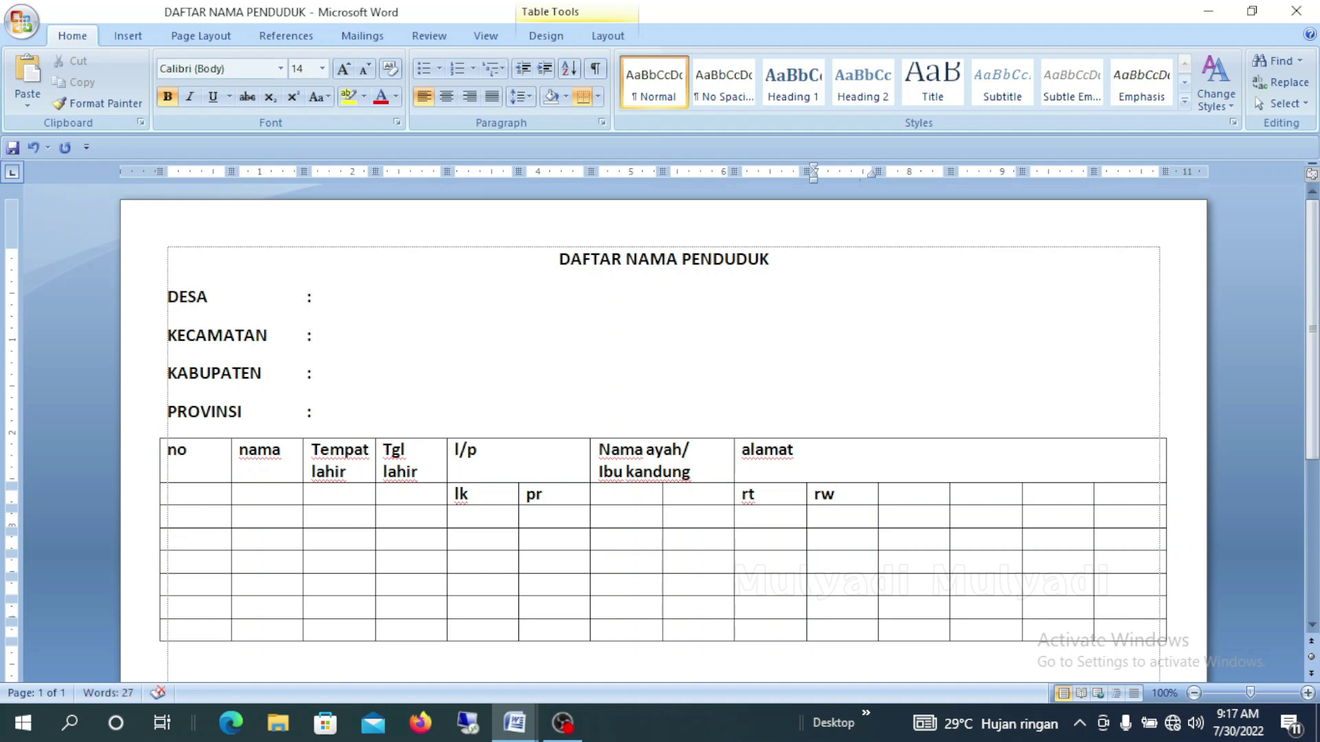
pyautogui.write('desa')
pyautogui.press('Tab')
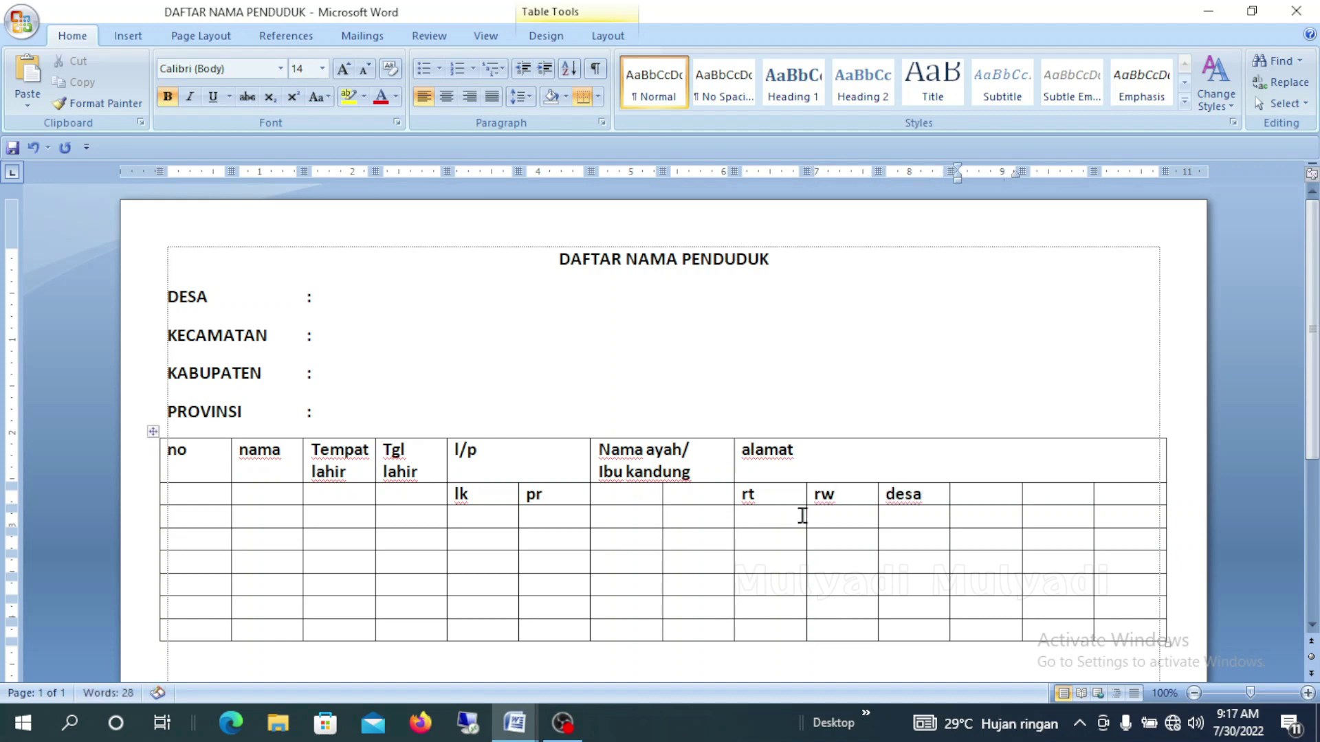
pyautogui.write('kecam')
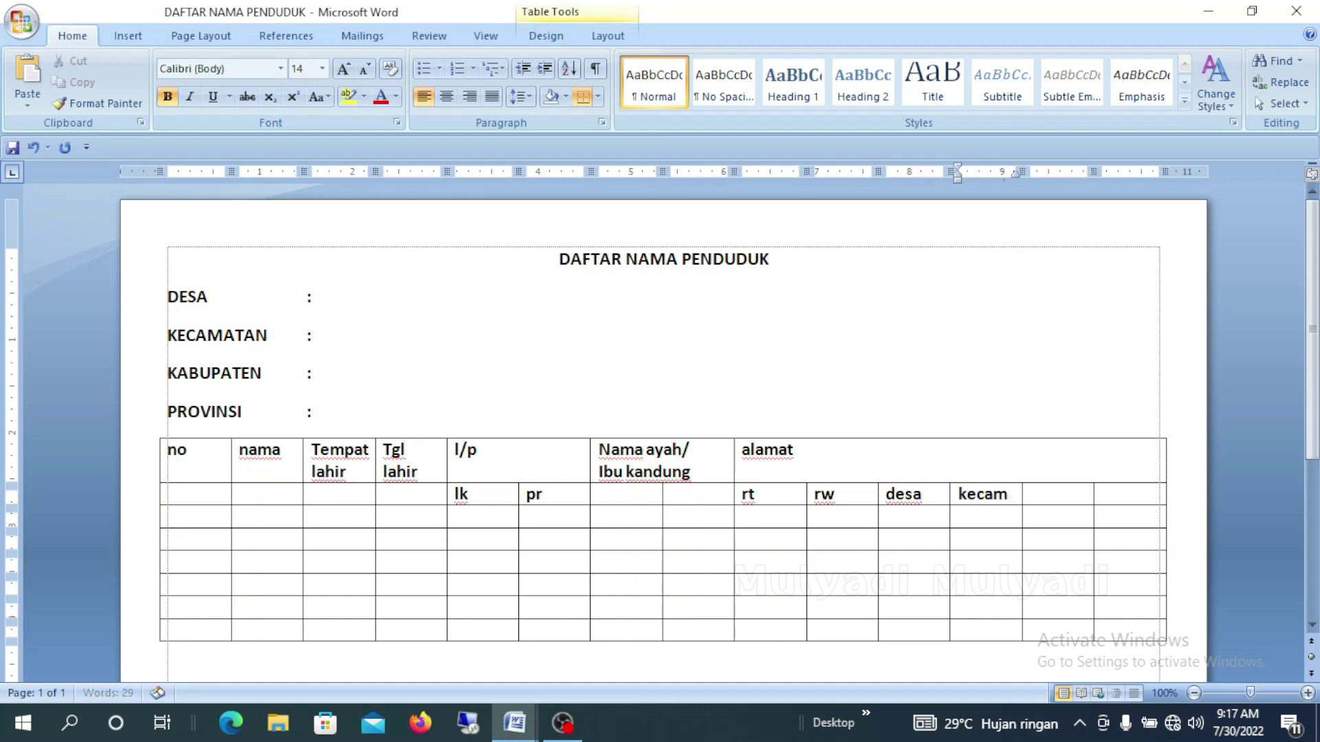
pyautogui.write('atan')
pyautogui.press('Tab')
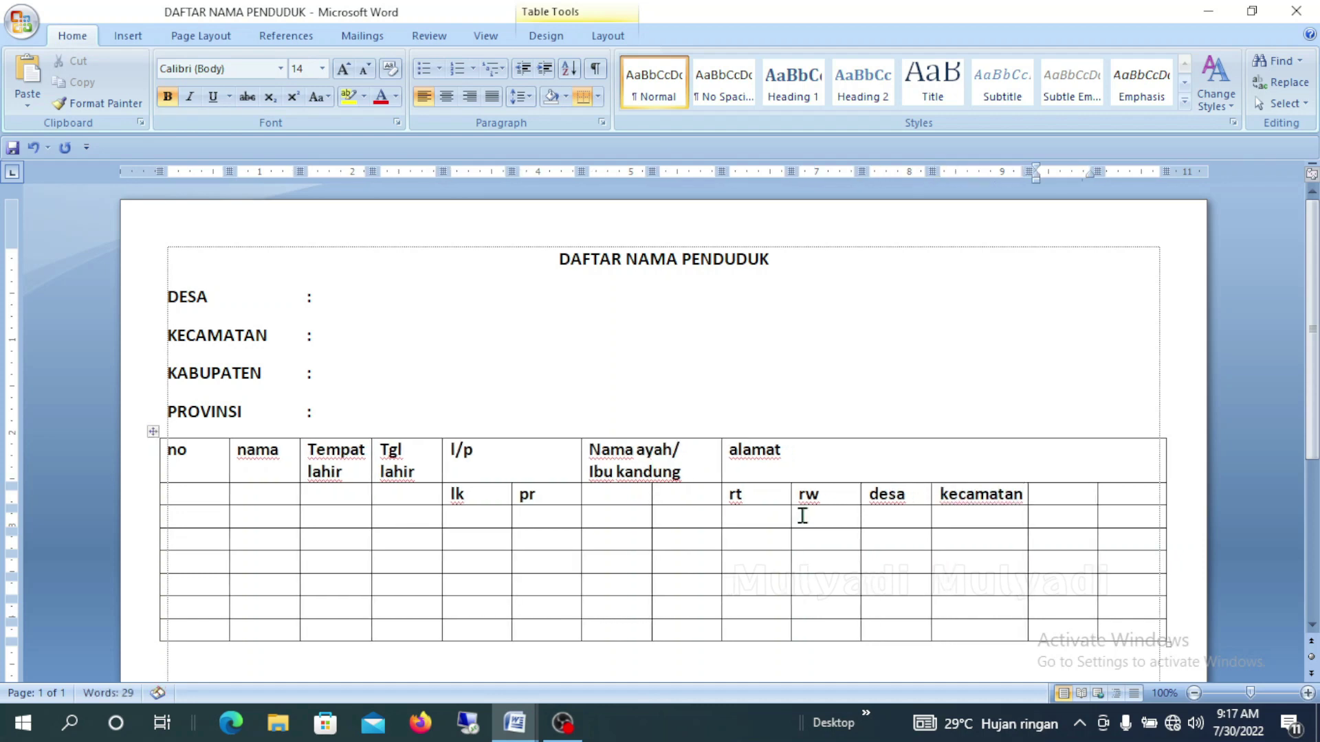
pyautogui.write('kabu')
pyautogui.write('paten')
pyautogui.press('Tab')
pyautogui.write('provinsi')
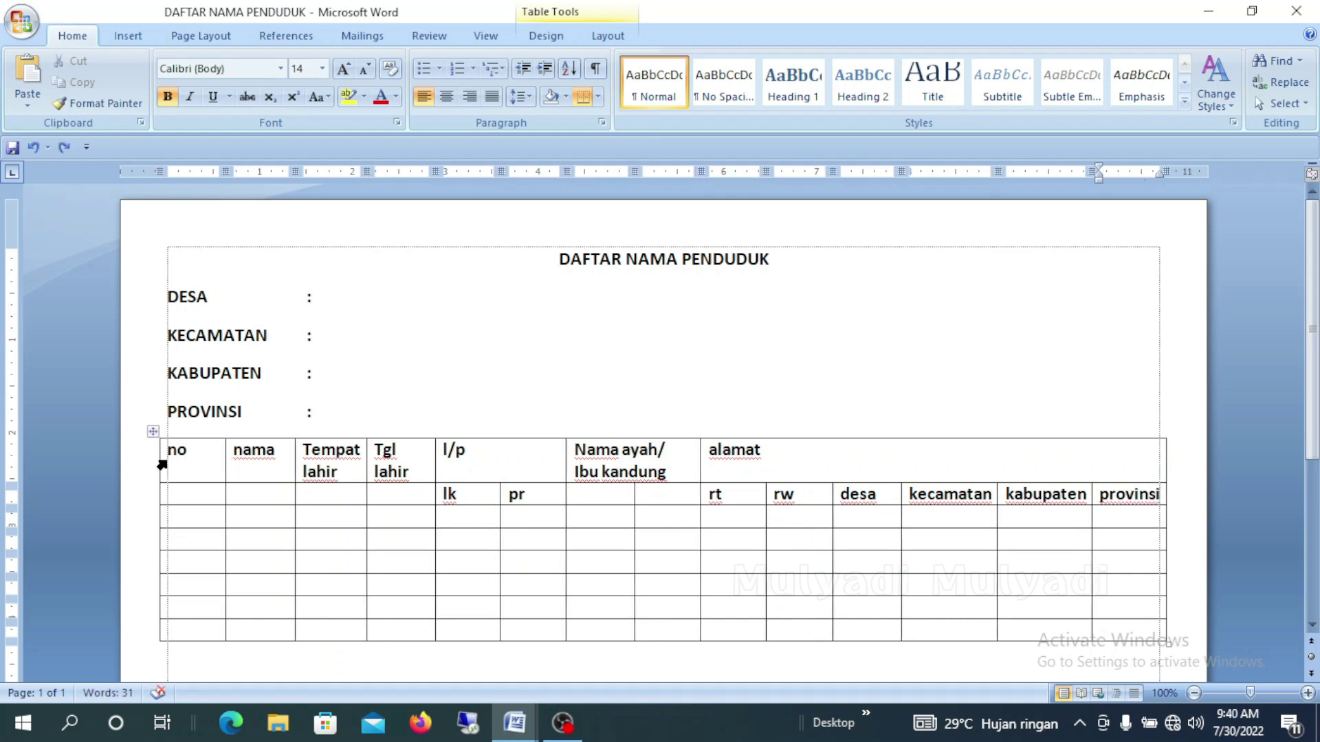
# Merge the no and nama header cells each with the empty cell below
pyautogui.click(162, 465)
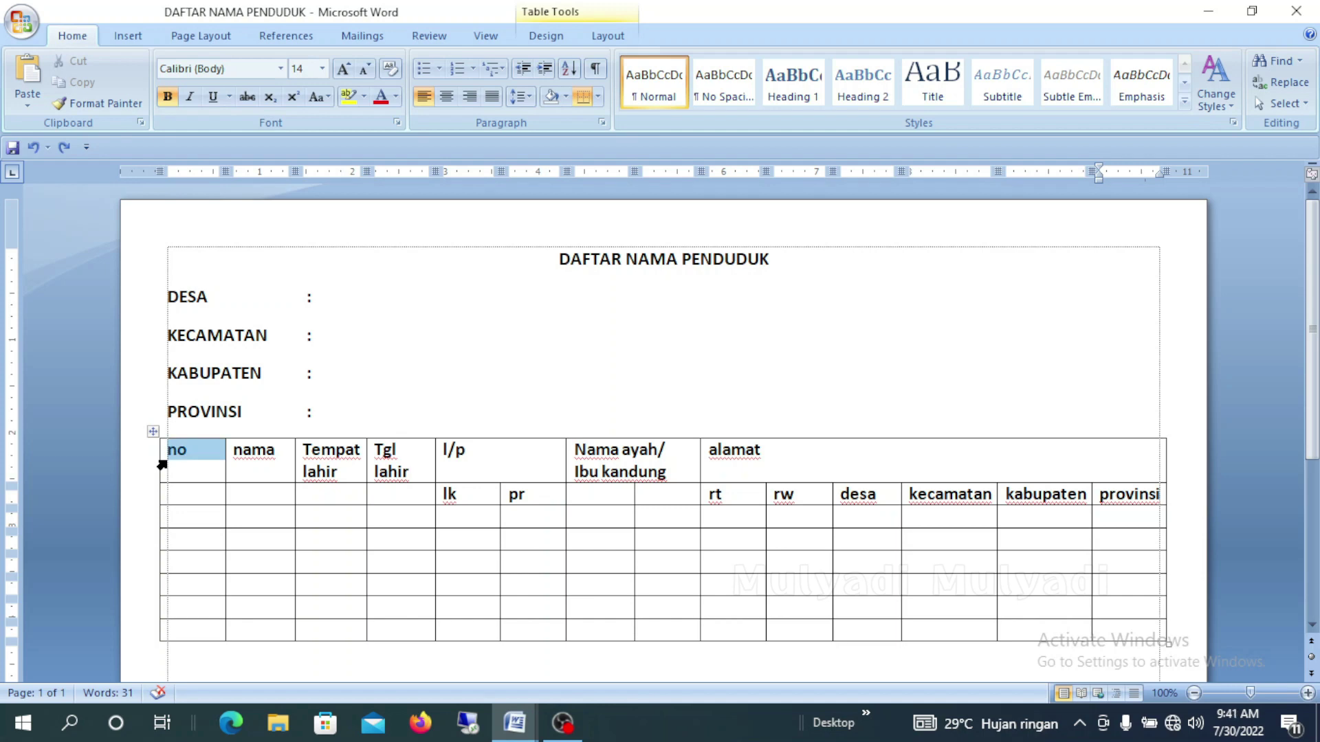
pyautogui.moveTo(162, 465); pyautogui.dragTo(176, 503)
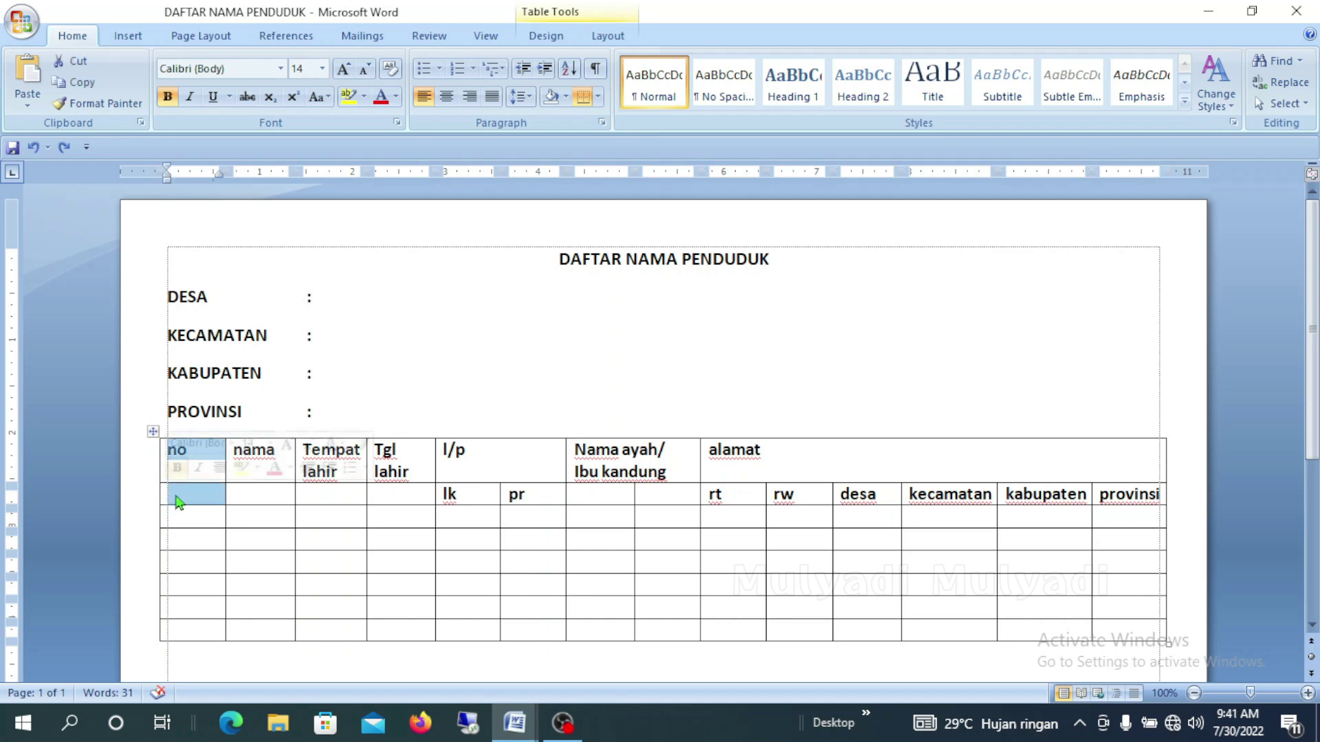
pyautogui.rightClick(177, 501)
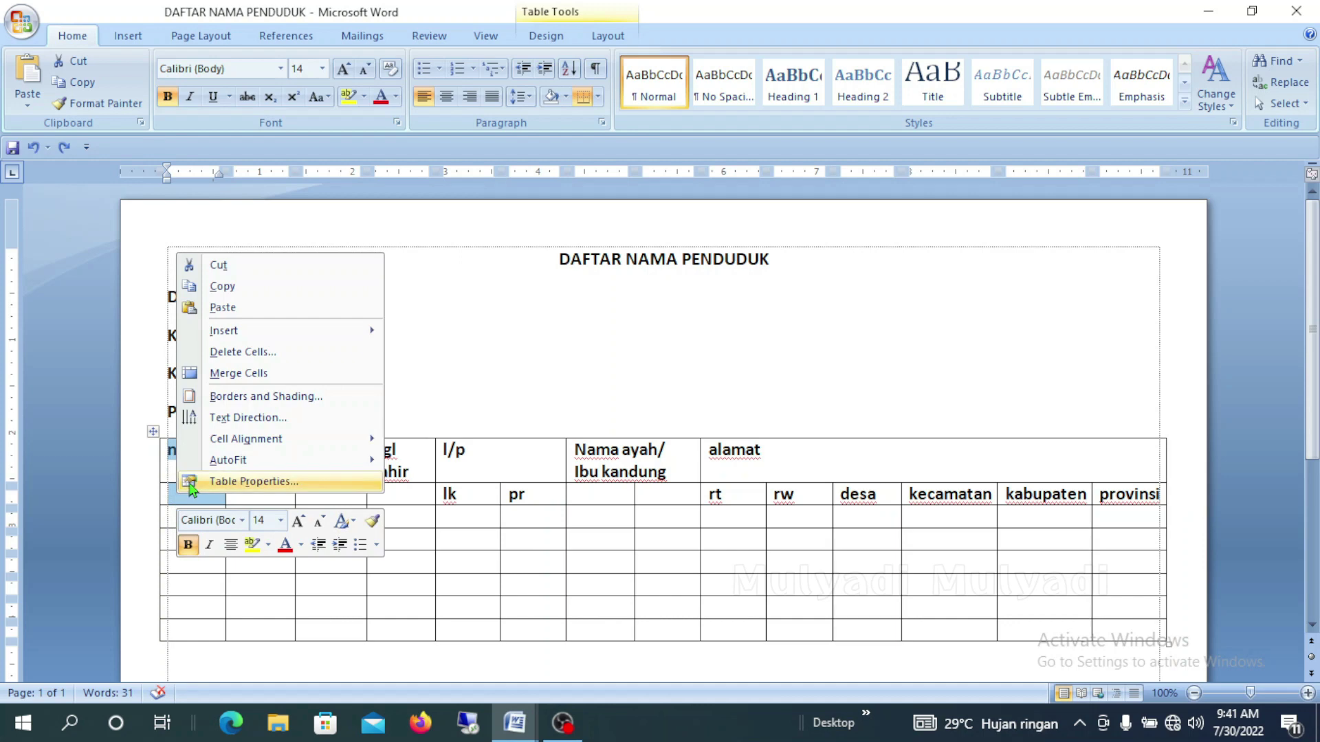
pyautogui.click(241, 374)
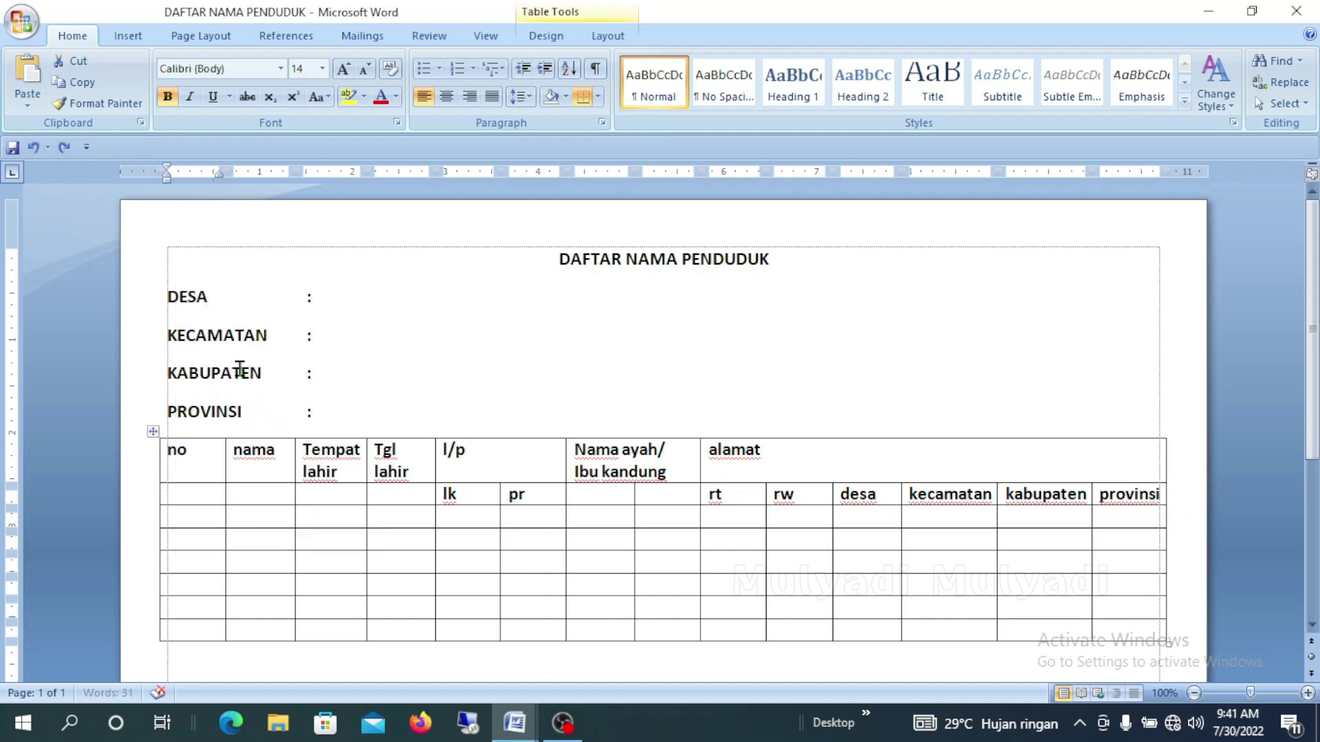
pyautogui.click(230, 461)
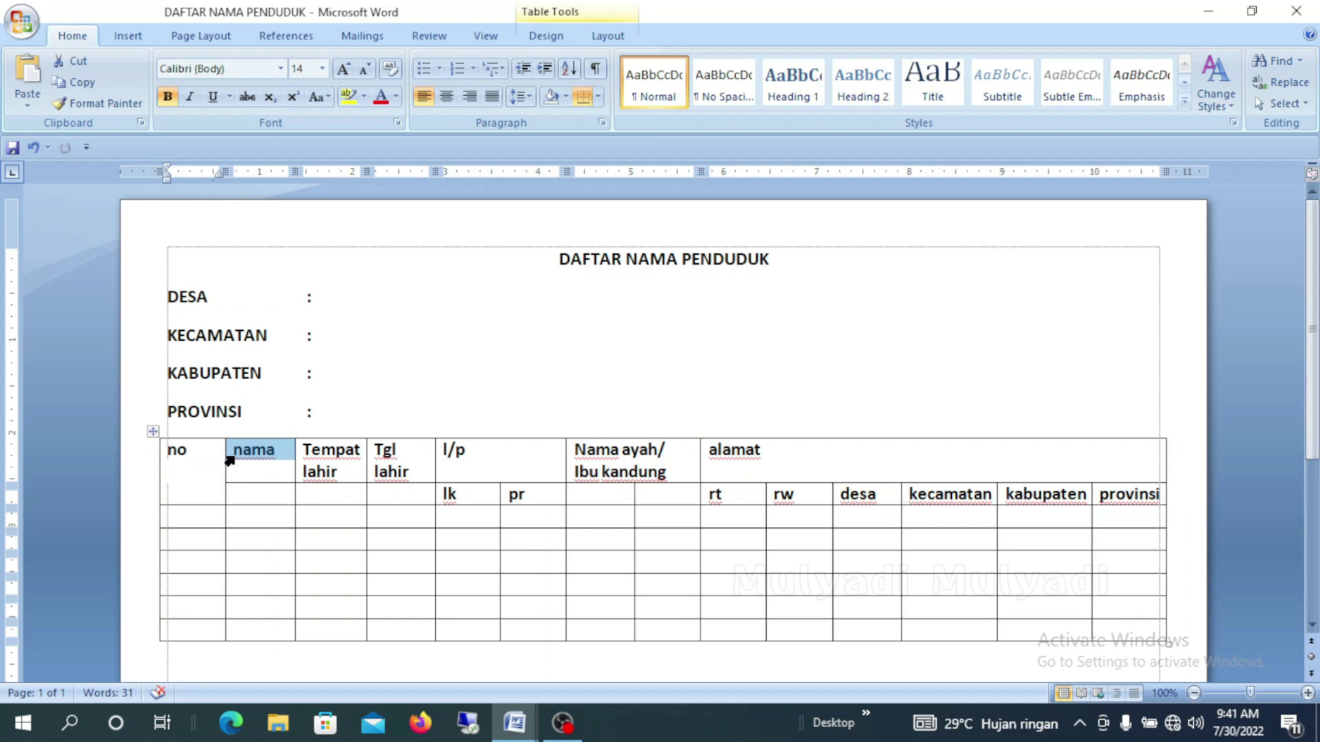
pyautogui.moveTo(229, 461); pyautogui.dragTo(232, 498)
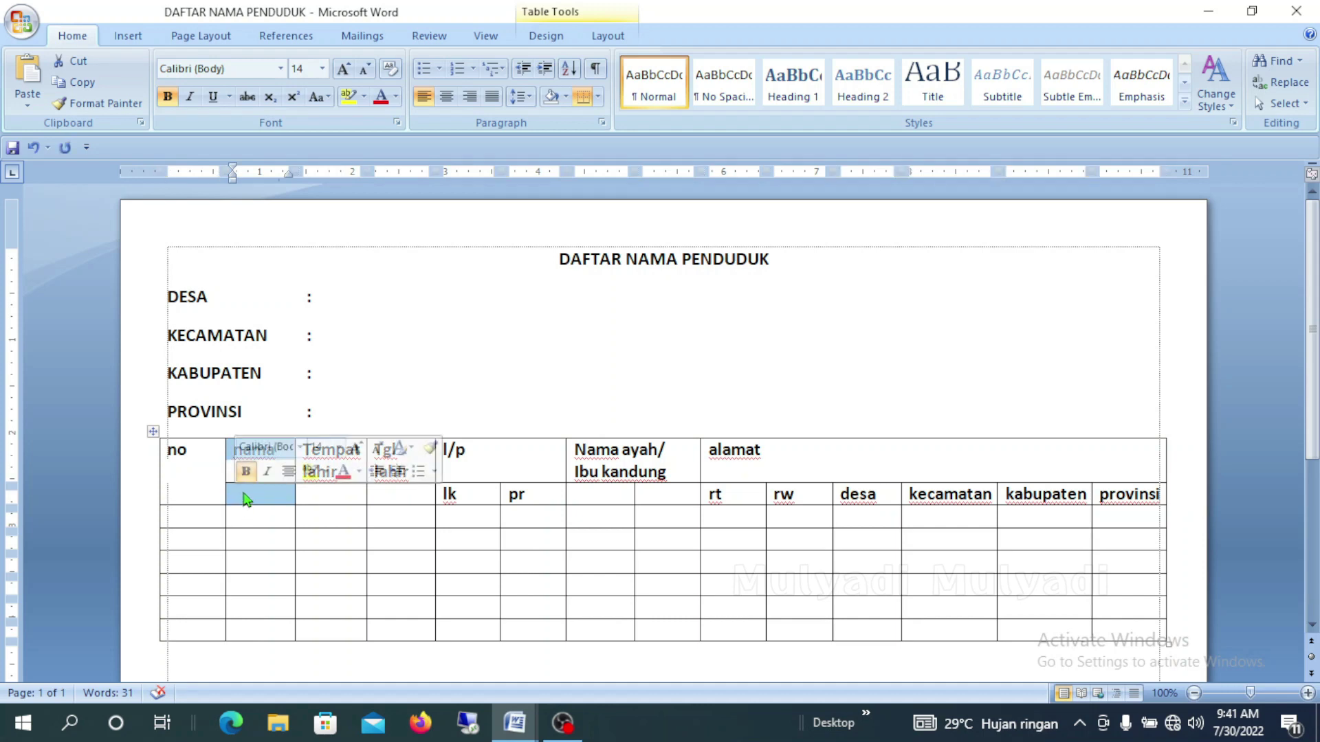
pyautogui.rightClick(246, 500)
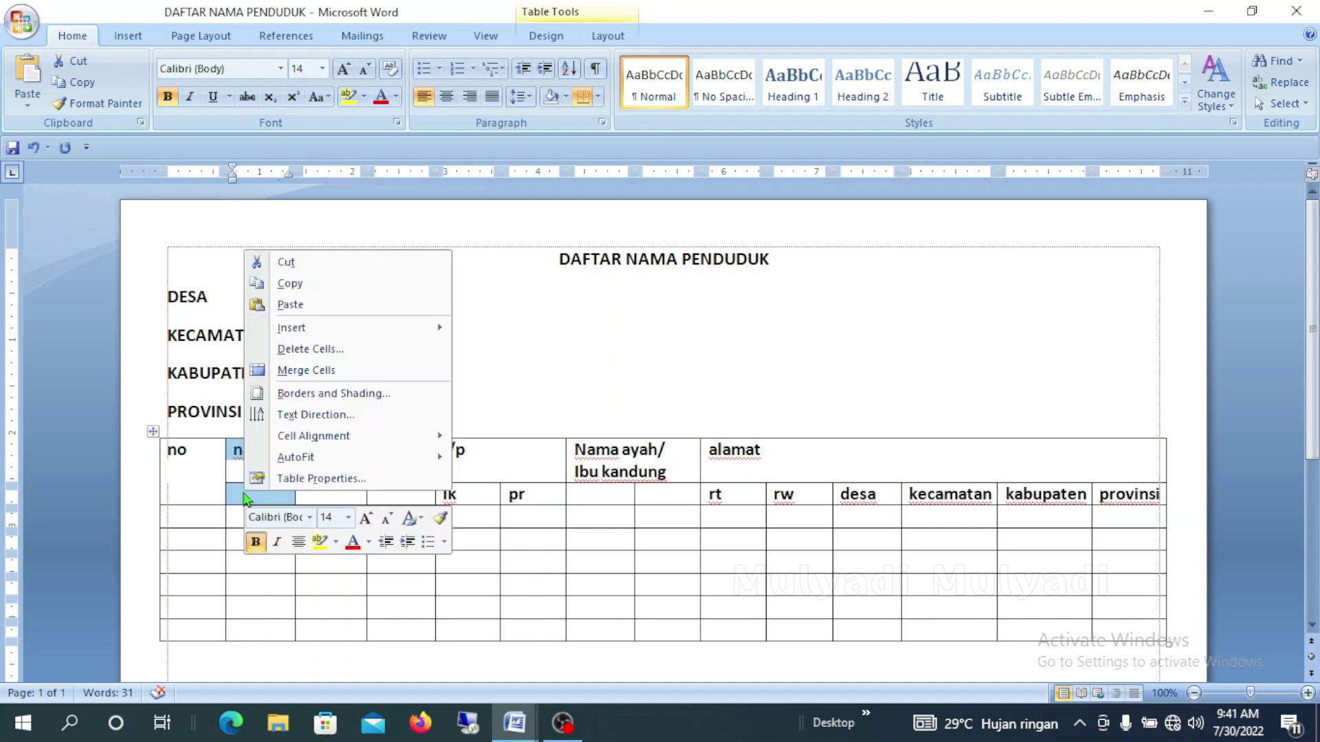
pyautogui.click(320, 374)
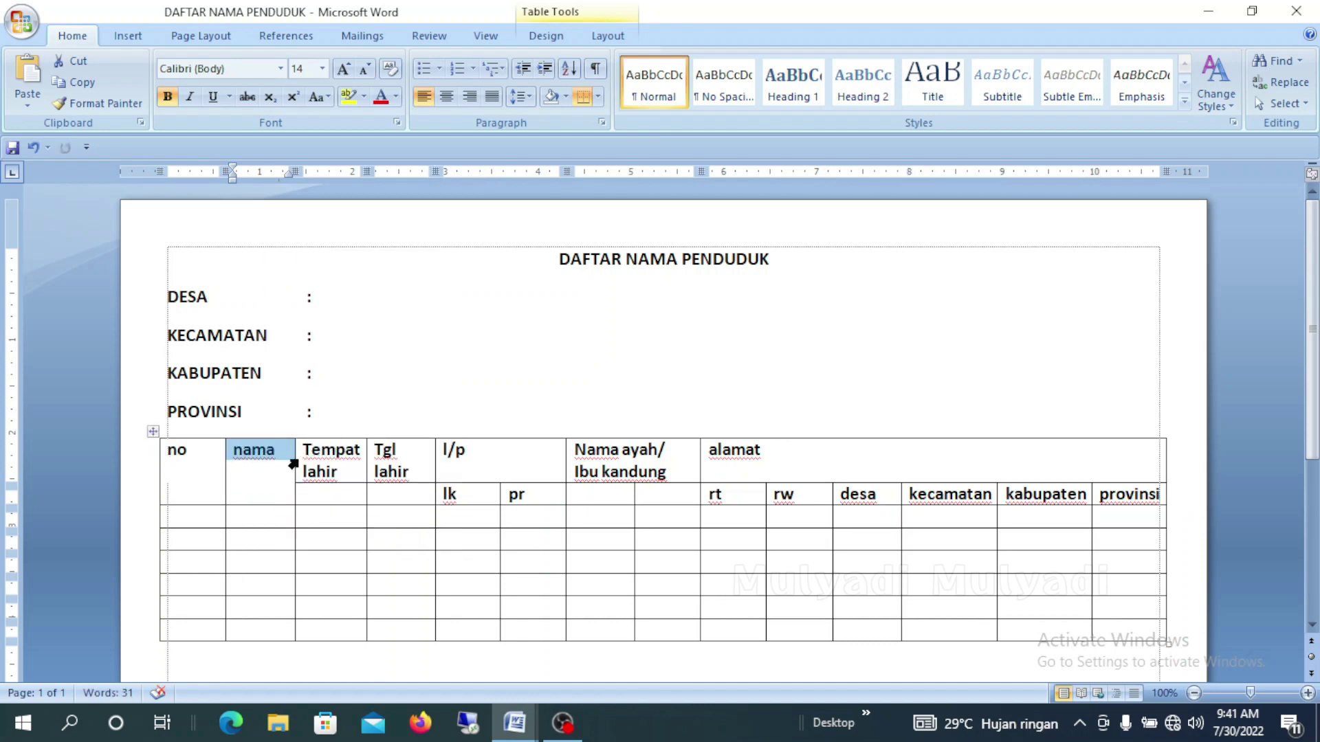
# Merge the Tempat lahir and Tgl lahir header cells each with the cell below
pyautogui.moveTo(294, 465); pyautogui.dragTo(297, 498)
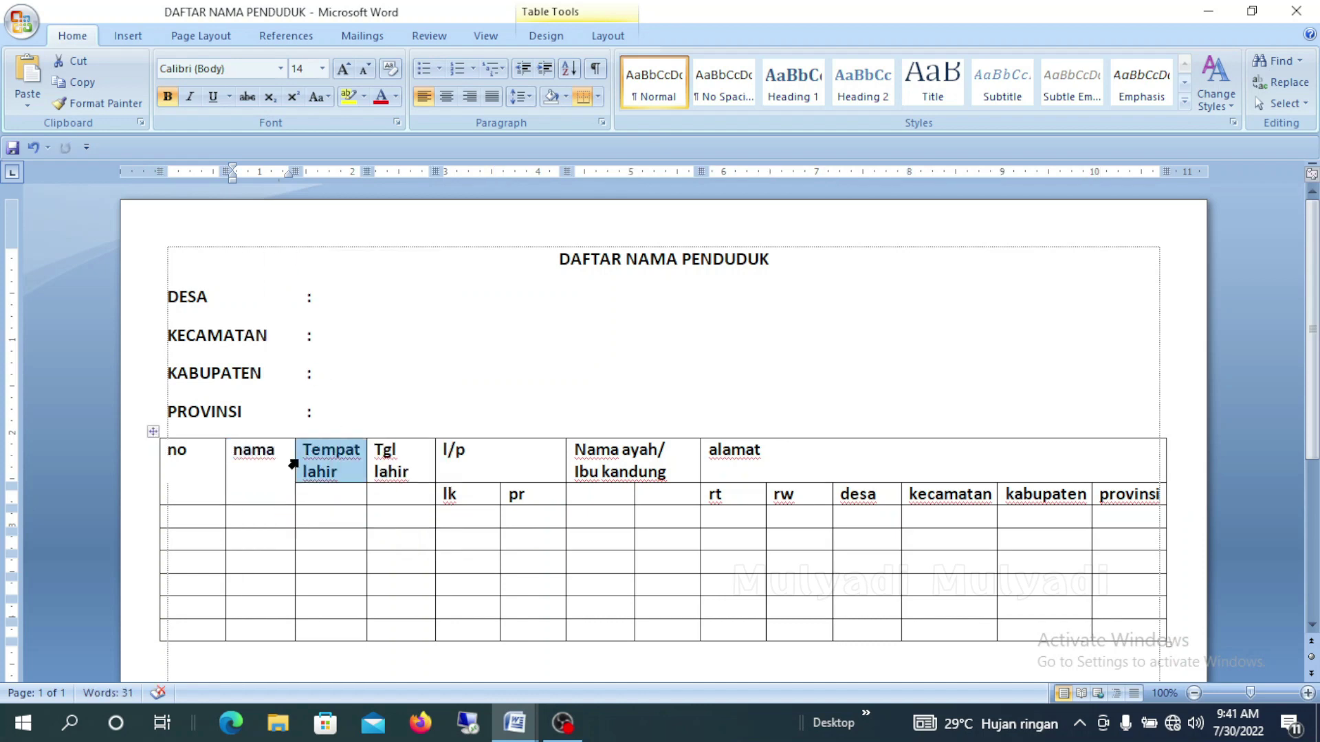
pyautogui.rightClick(301, 499)
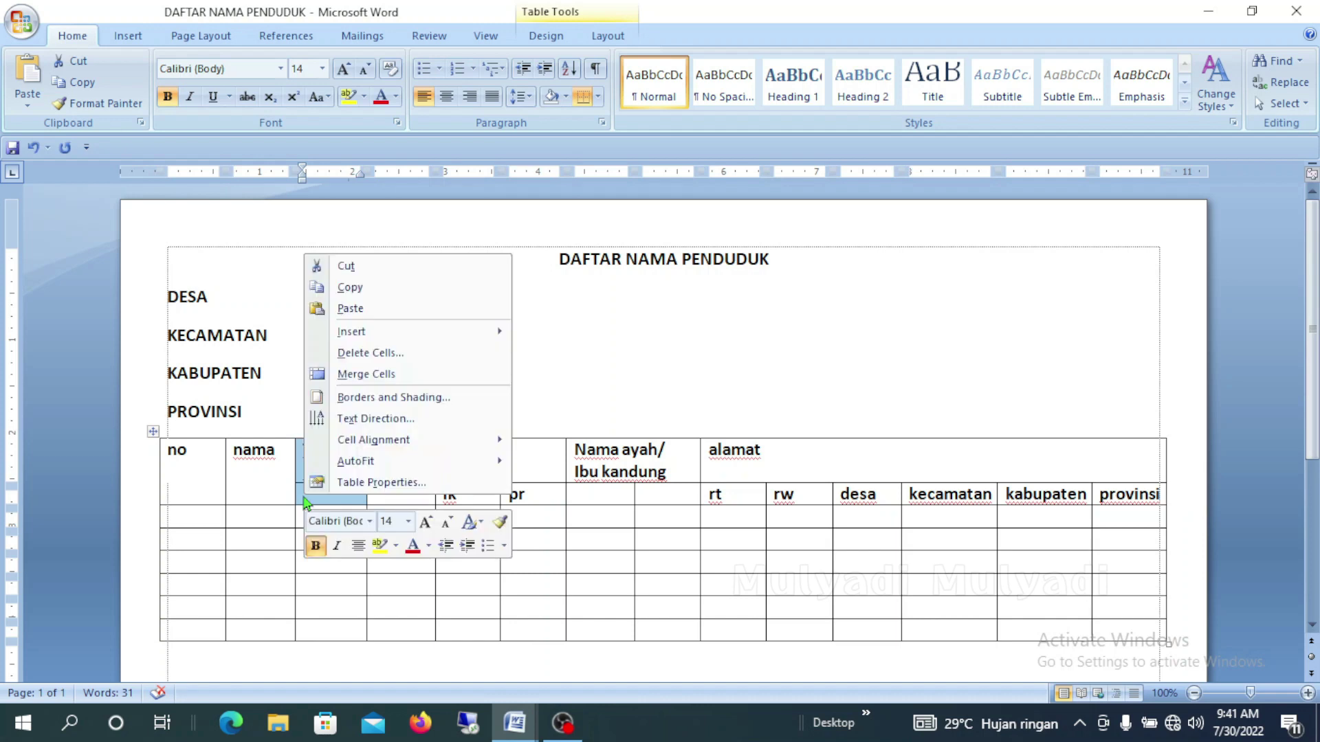
pyautogui.click(357, 377)
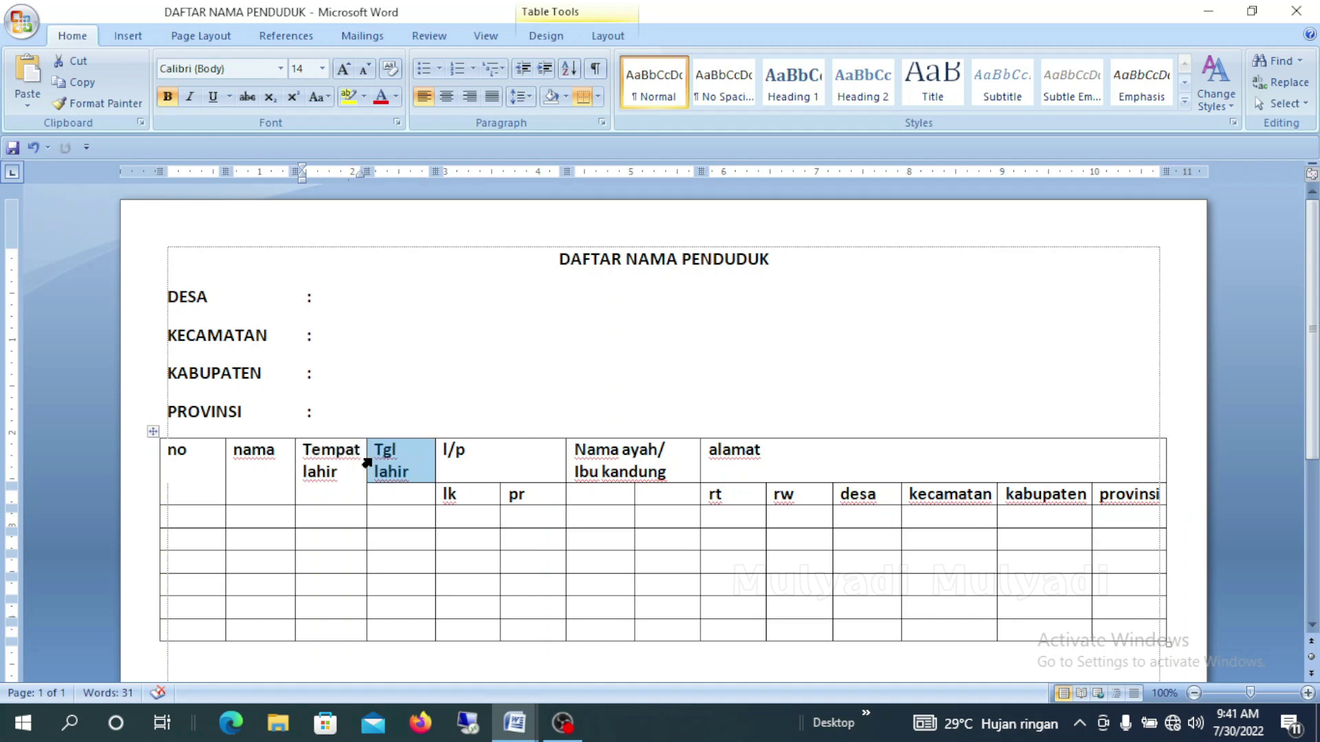
pyautogui.moveTo(367, 462); pyautogui.dragTo(378, 497)
pyautogui.rightClick(381, 500)
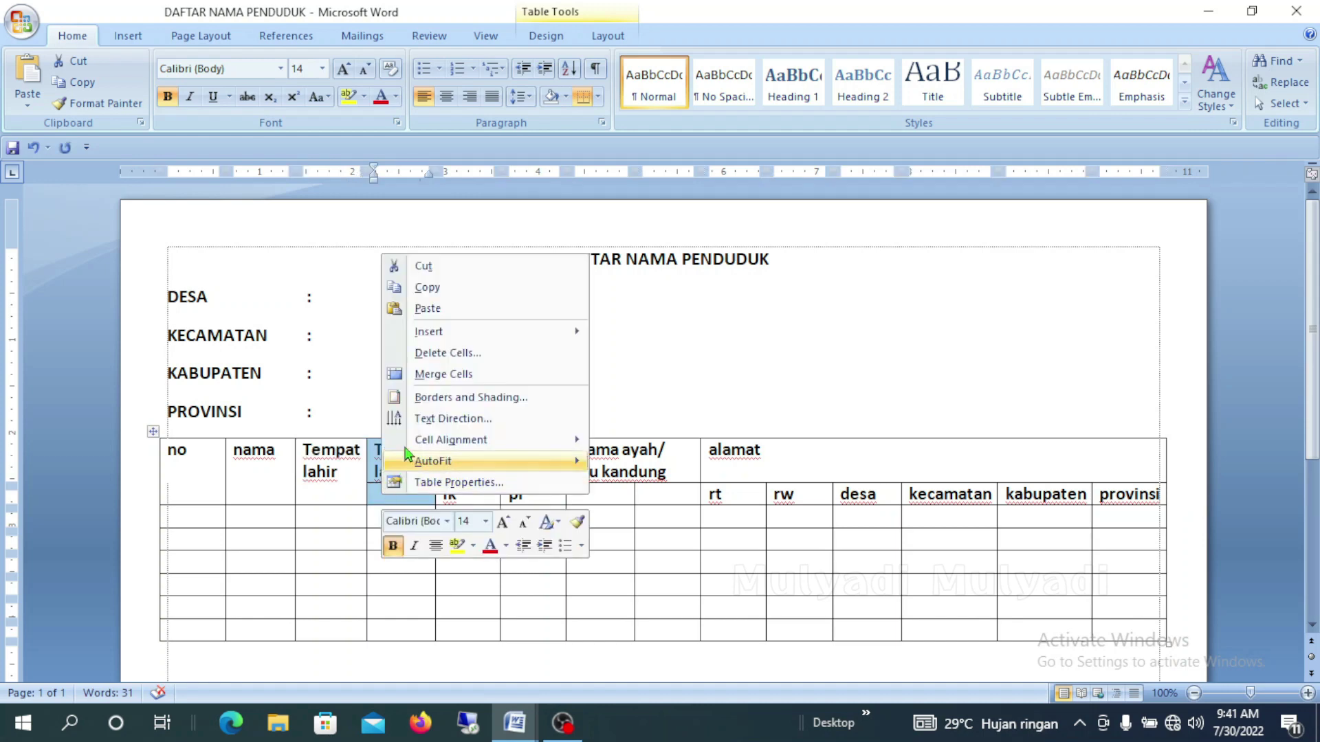
pyautogui.click(426, 377)
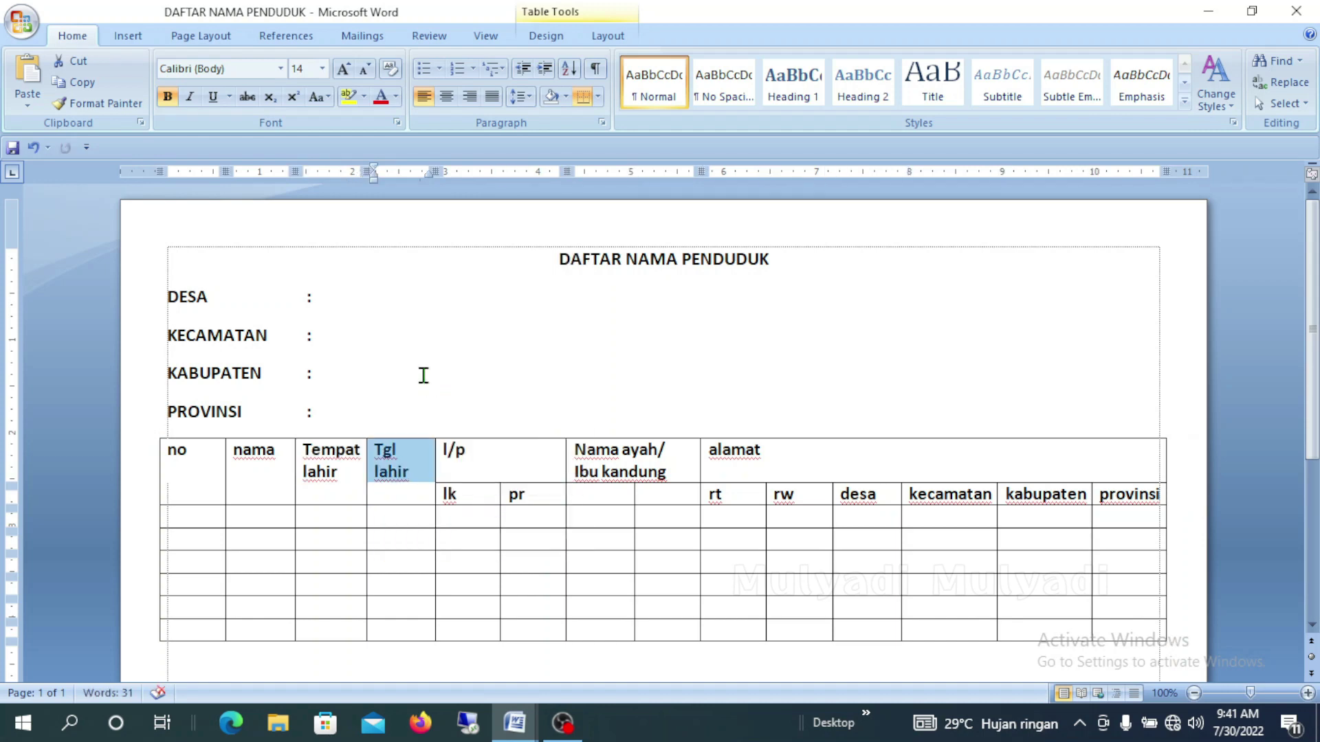
pyautogui.click(424, 375)
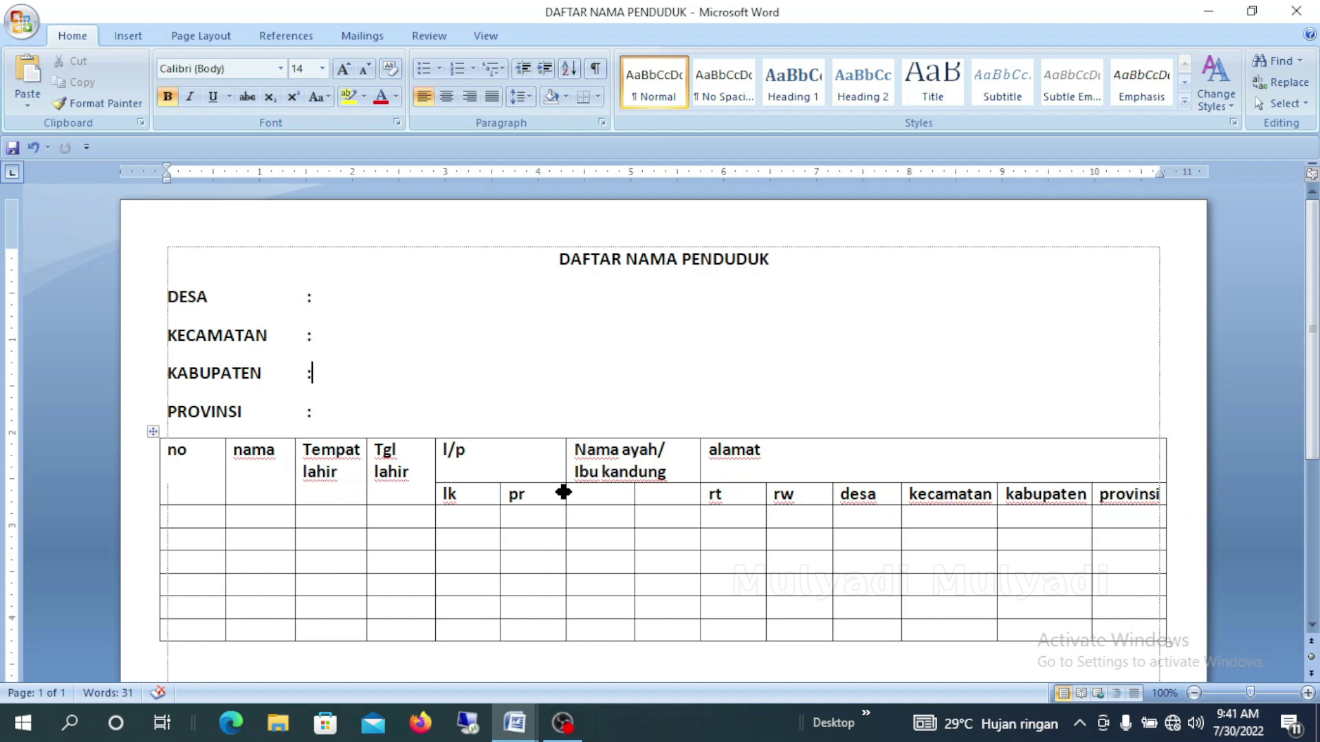
# Convert both header rows' text to UPPERCASE with Change Case
pyautogui.moveTo(163, 451); pyautogui.dragTo(862, 505)
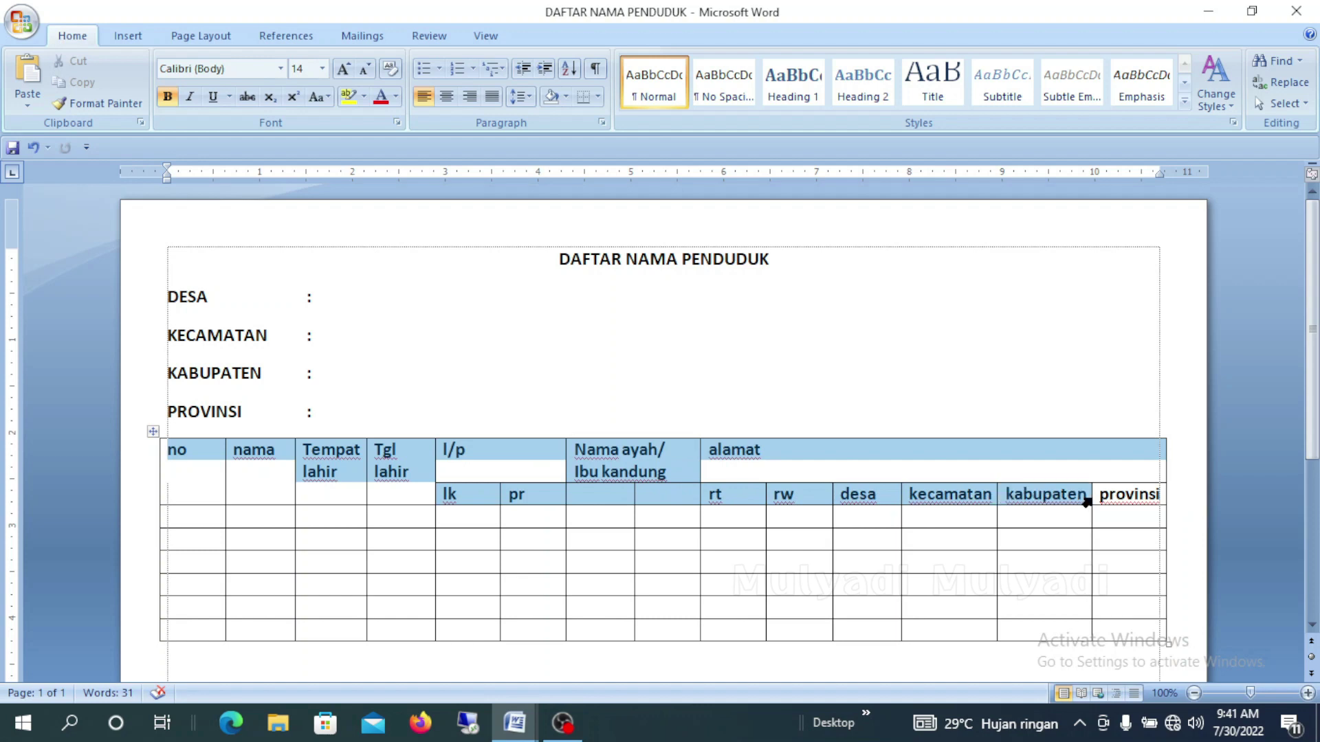
pyautogui.moveTo(862, 505); pyautogui.dragTo(1111, 509)
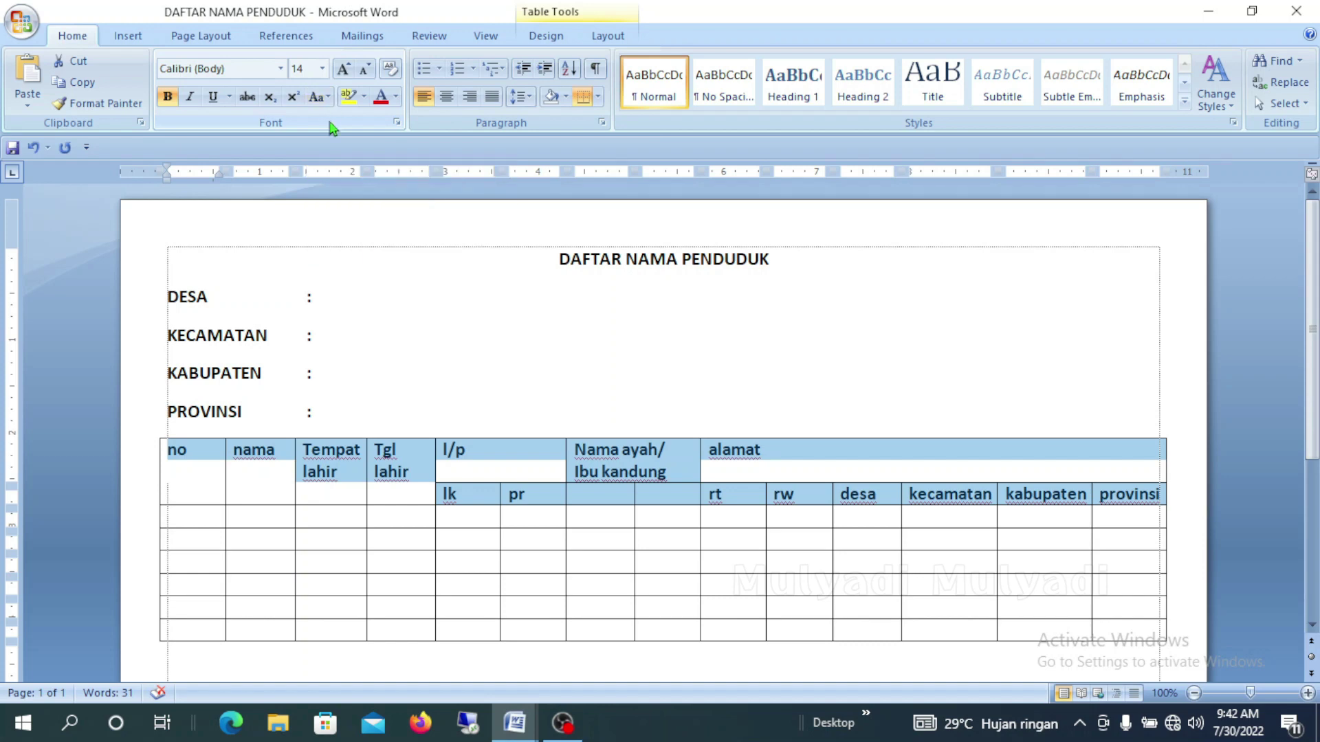
pyautogui.click(331, 98)
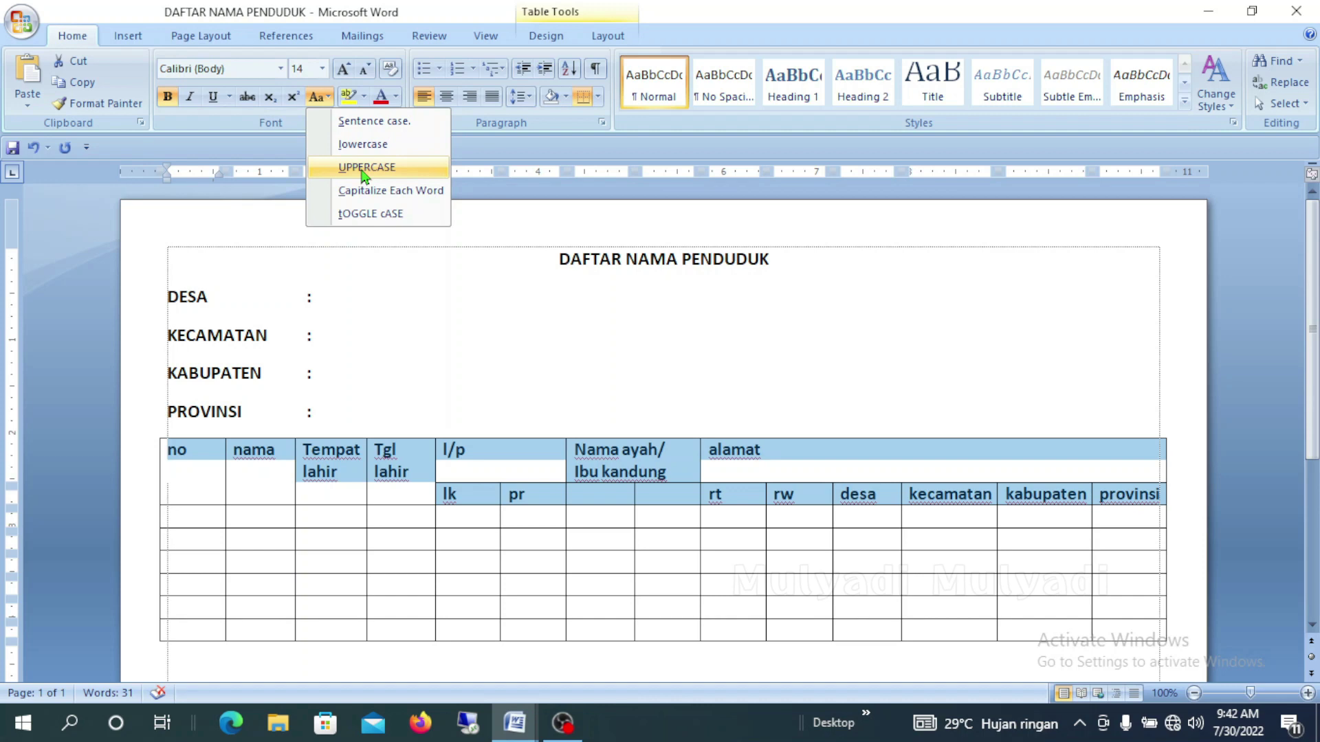
pyautogui.click(364, 169)
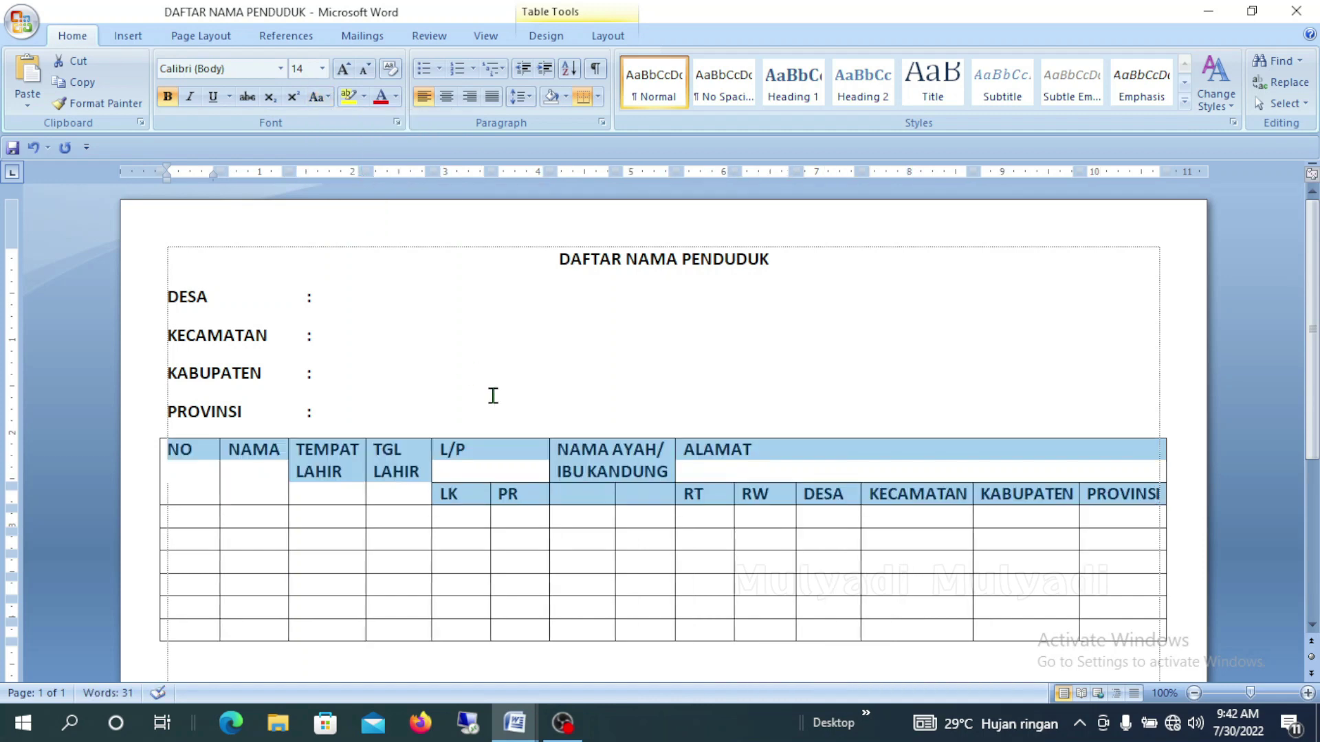
pyautogui.click(330, 516)
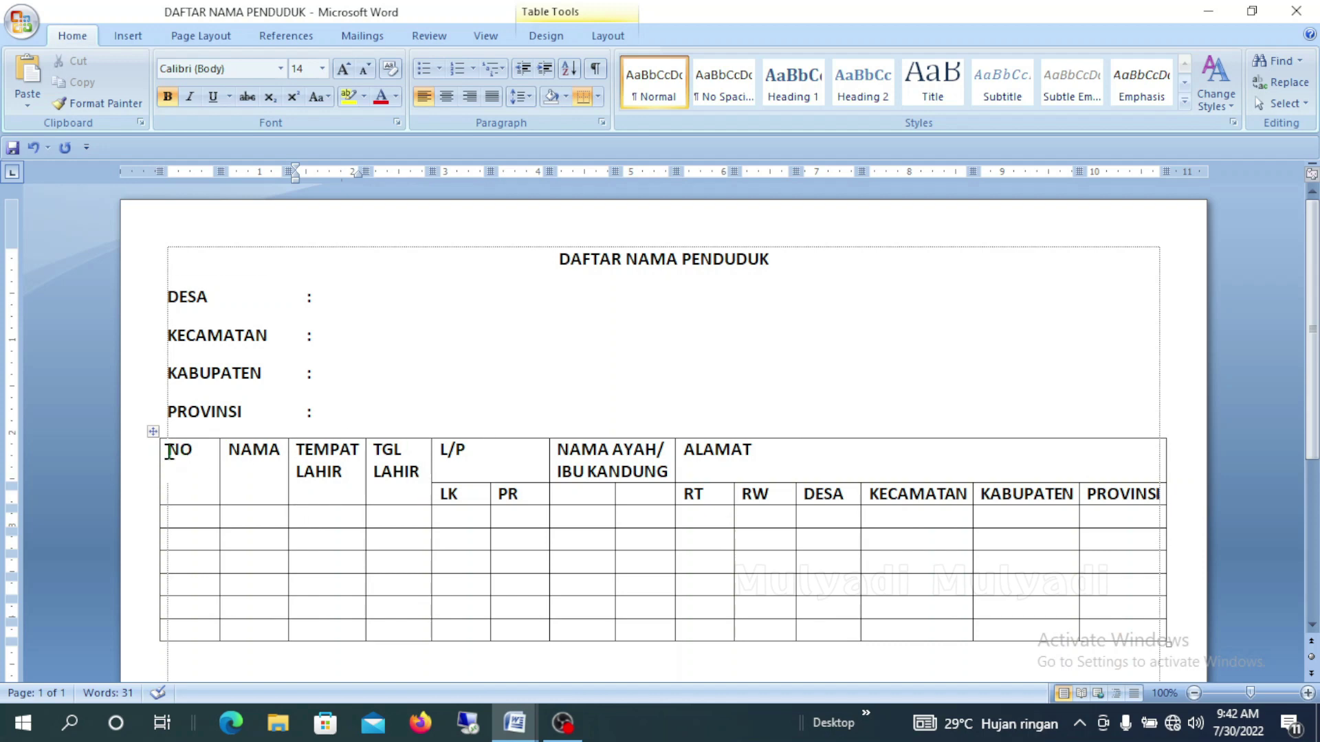
pyautogui.moveTo(164, 455)
pyautogui.mouseDown()
pyautogui.moveTo(502, 493)
pyautogui.moveTo(1111, 506)
pyautogui.mouseUp()
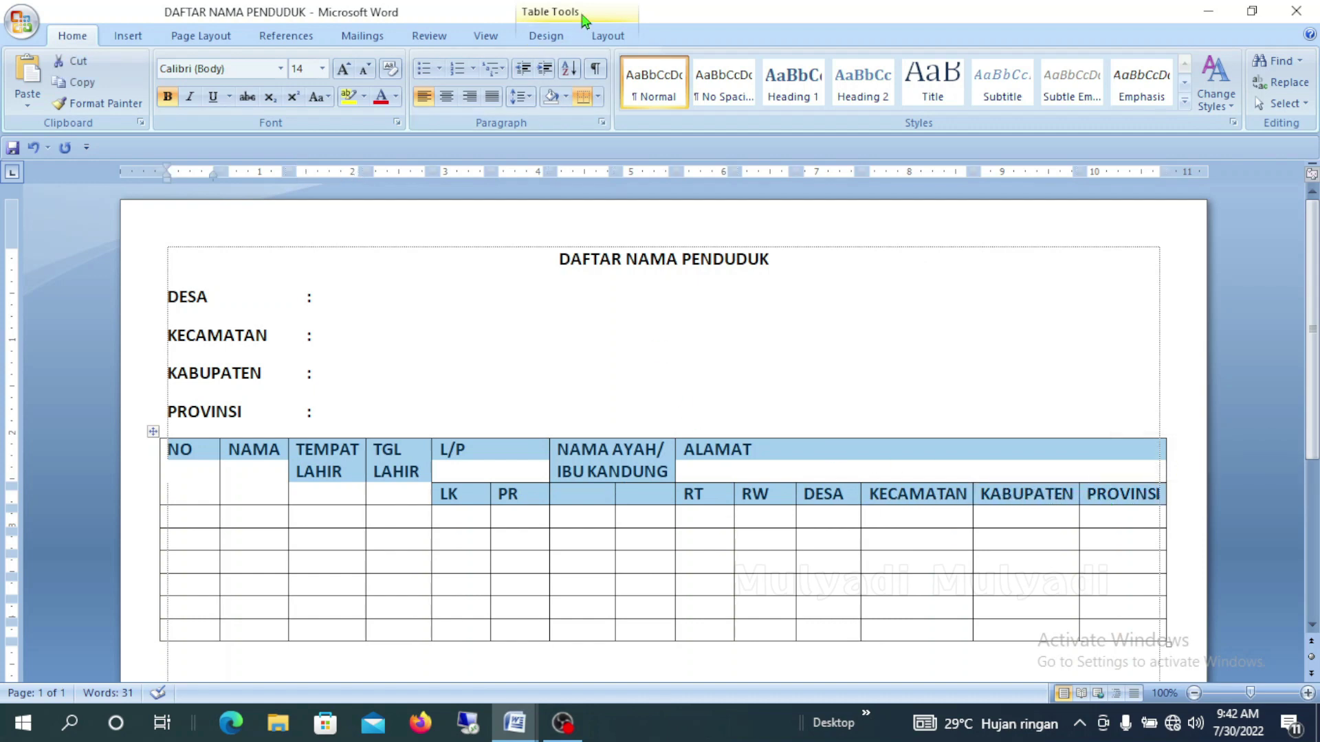
pyautogui.click(601, 41)
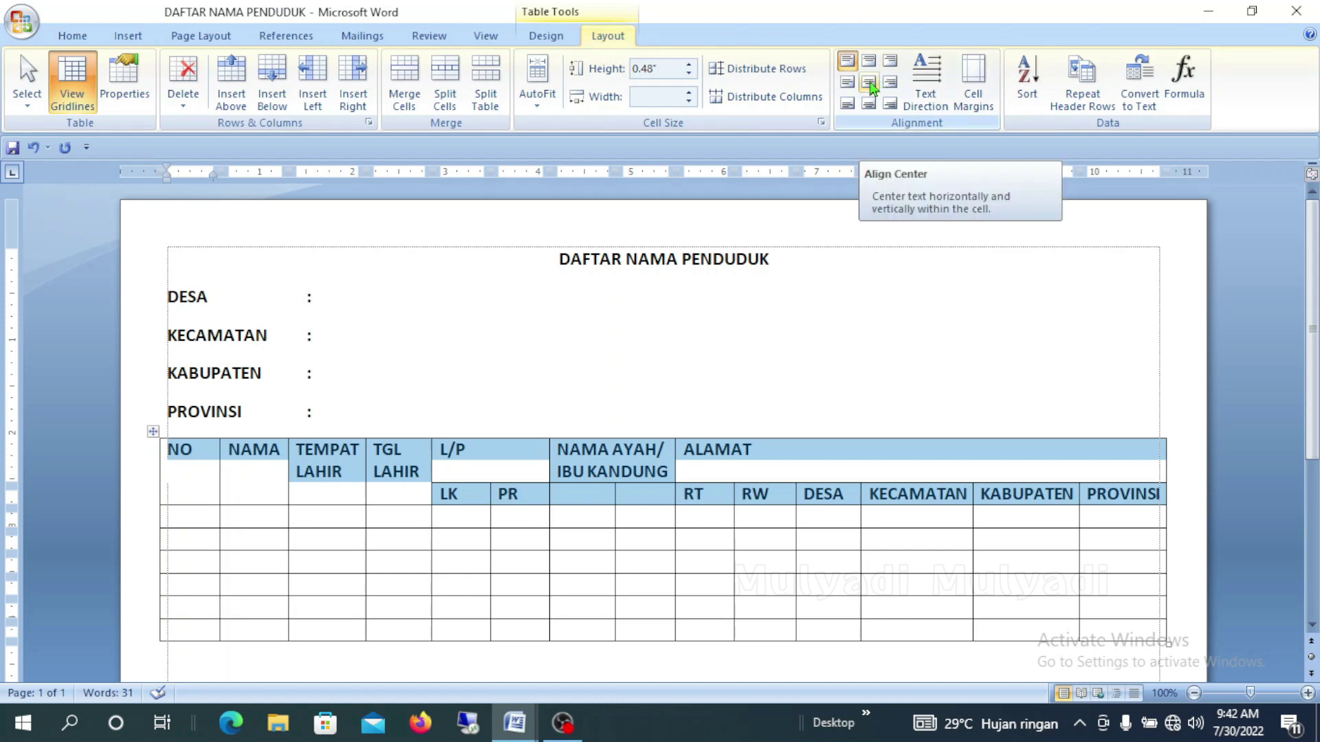
# Centre the header labels horizontally and vertically in their cells and set them to 11 pt
pyautogui.click(871, 85)
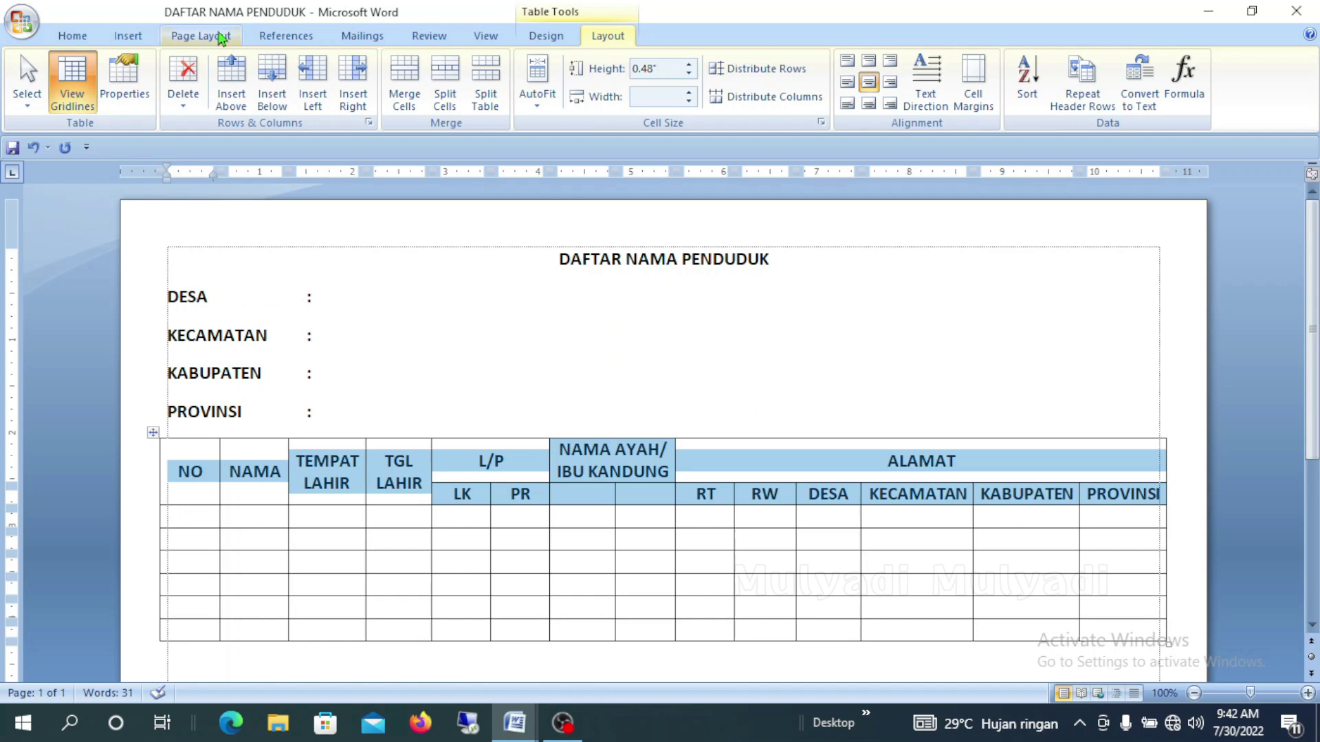
pyautogui.click(74, 37)
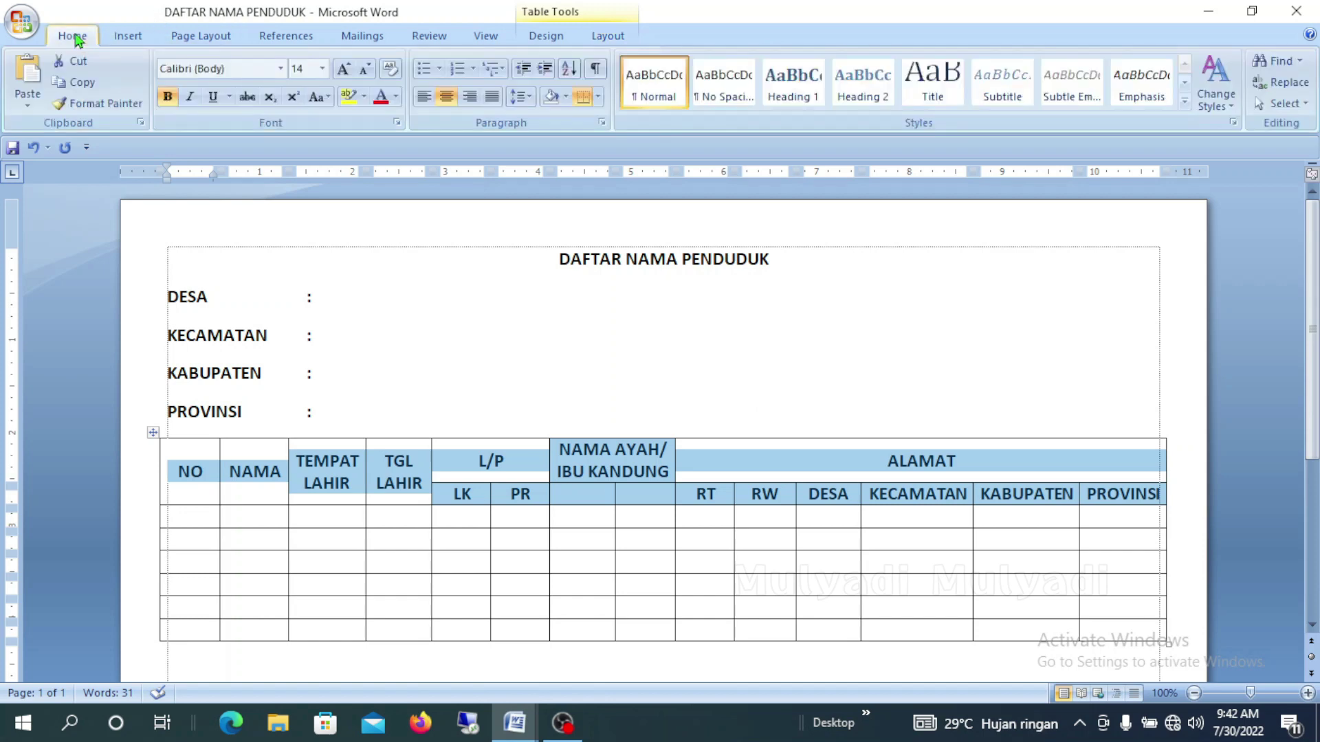
pyautogui.click(323, 69)
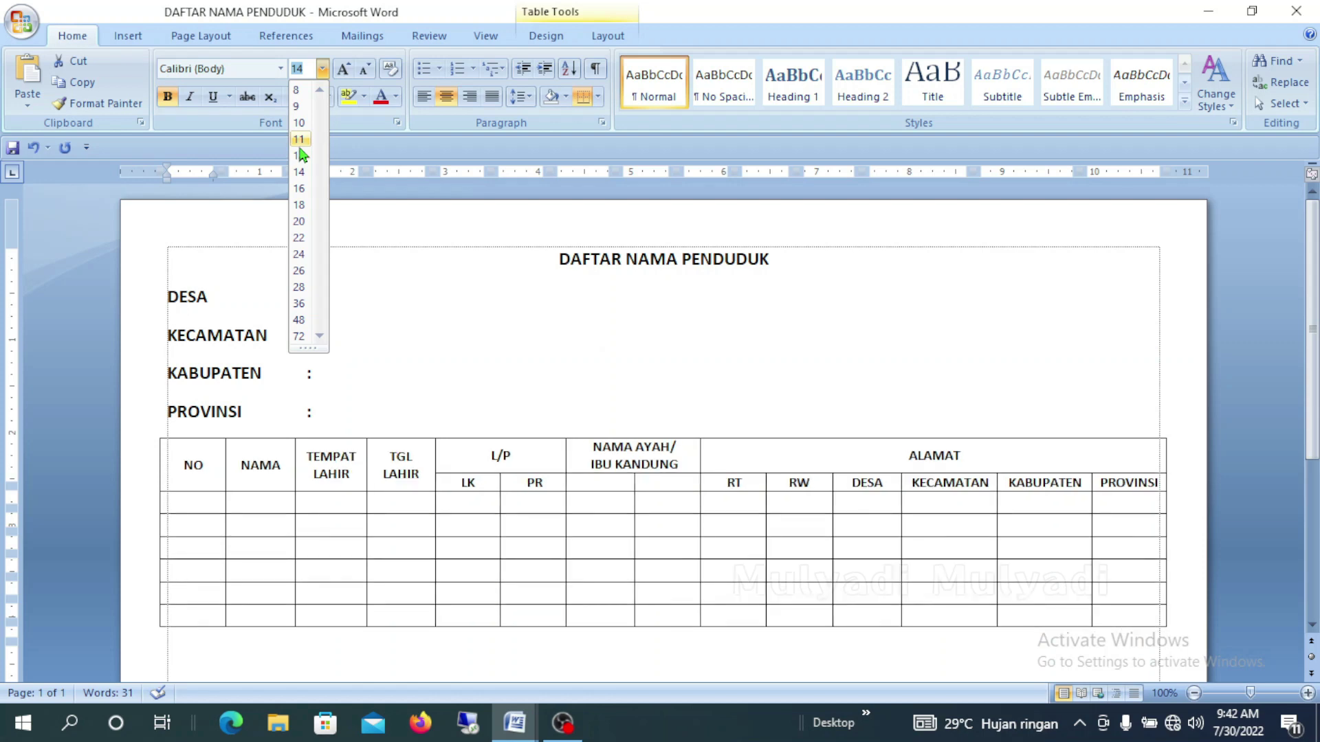
pyautogui.click(300, 144)
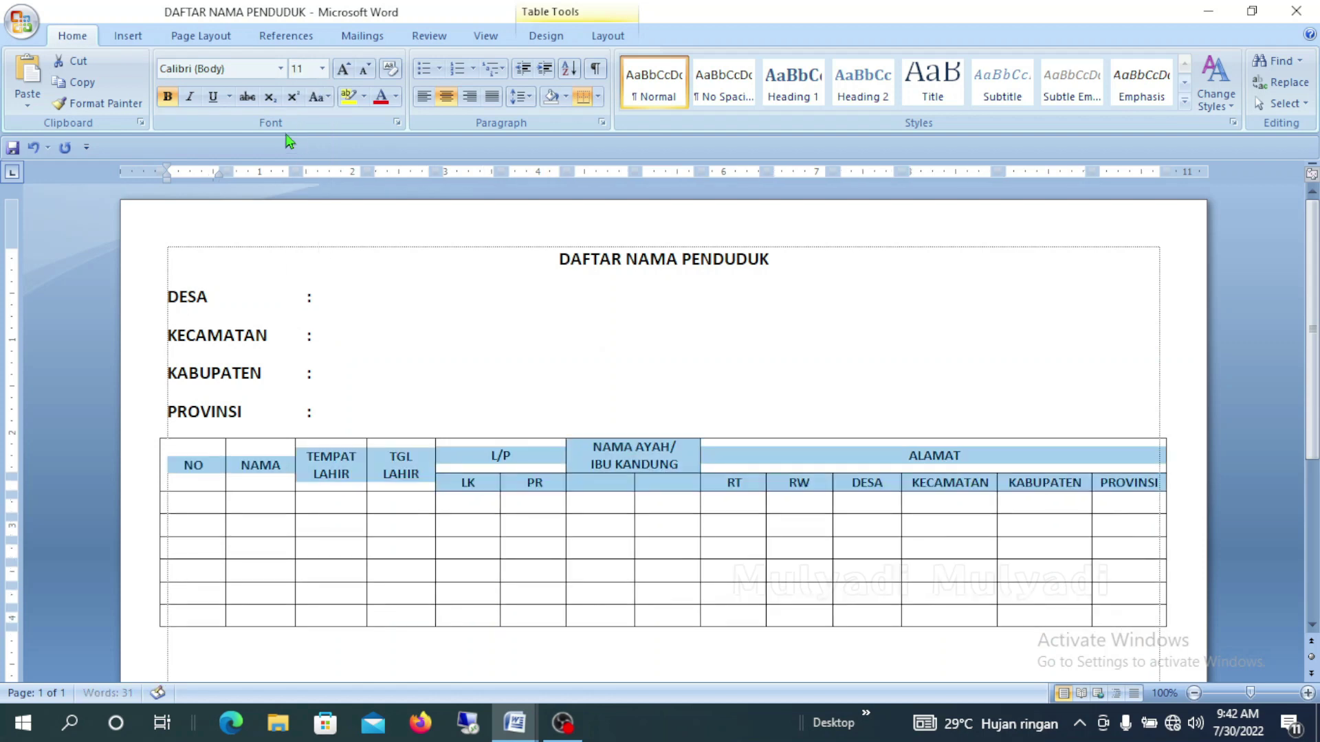
pyautogui.click(529, 352)
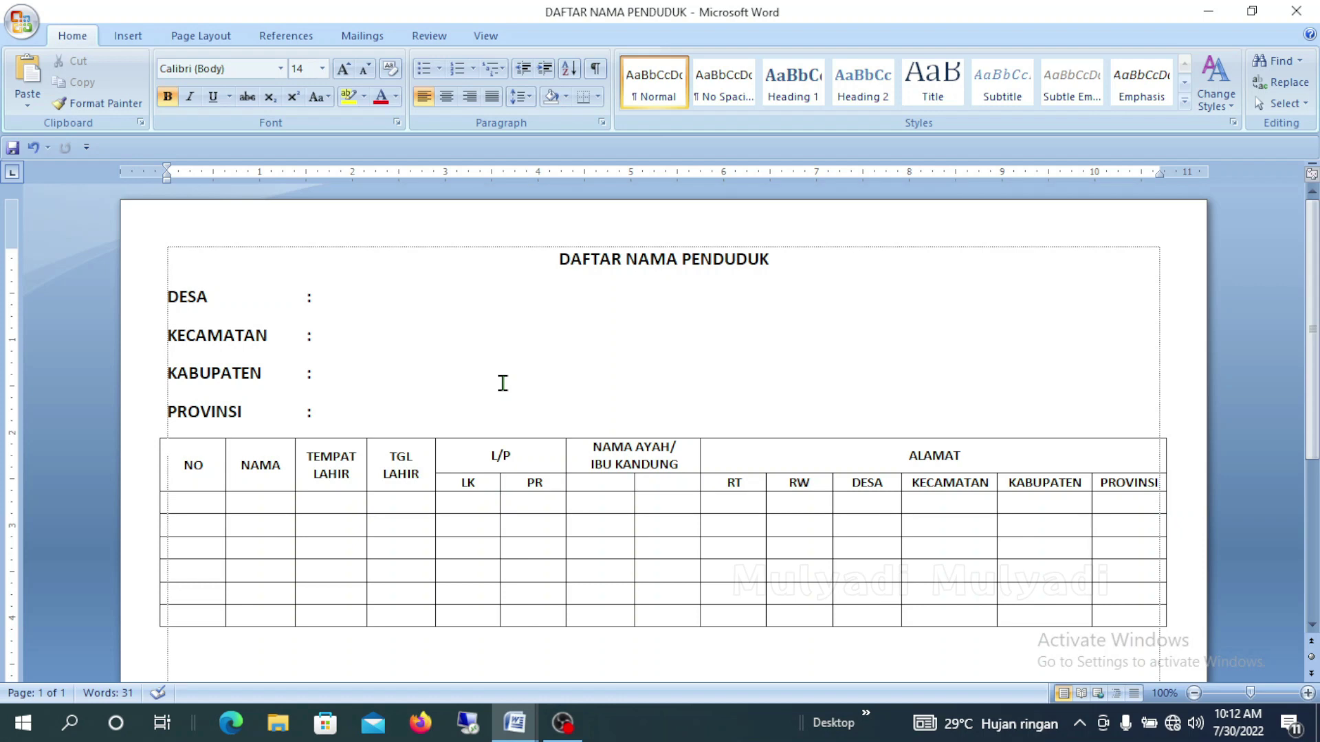
pyautogui.moveTo(182, 464)
pyautogui.mouseDown()
pyautogui.moveTo(640, 479)
pyautogui.moveTo(1022, 472)
pyautogui.moveTo(1134, 489)
pyautogui.mouseUp()
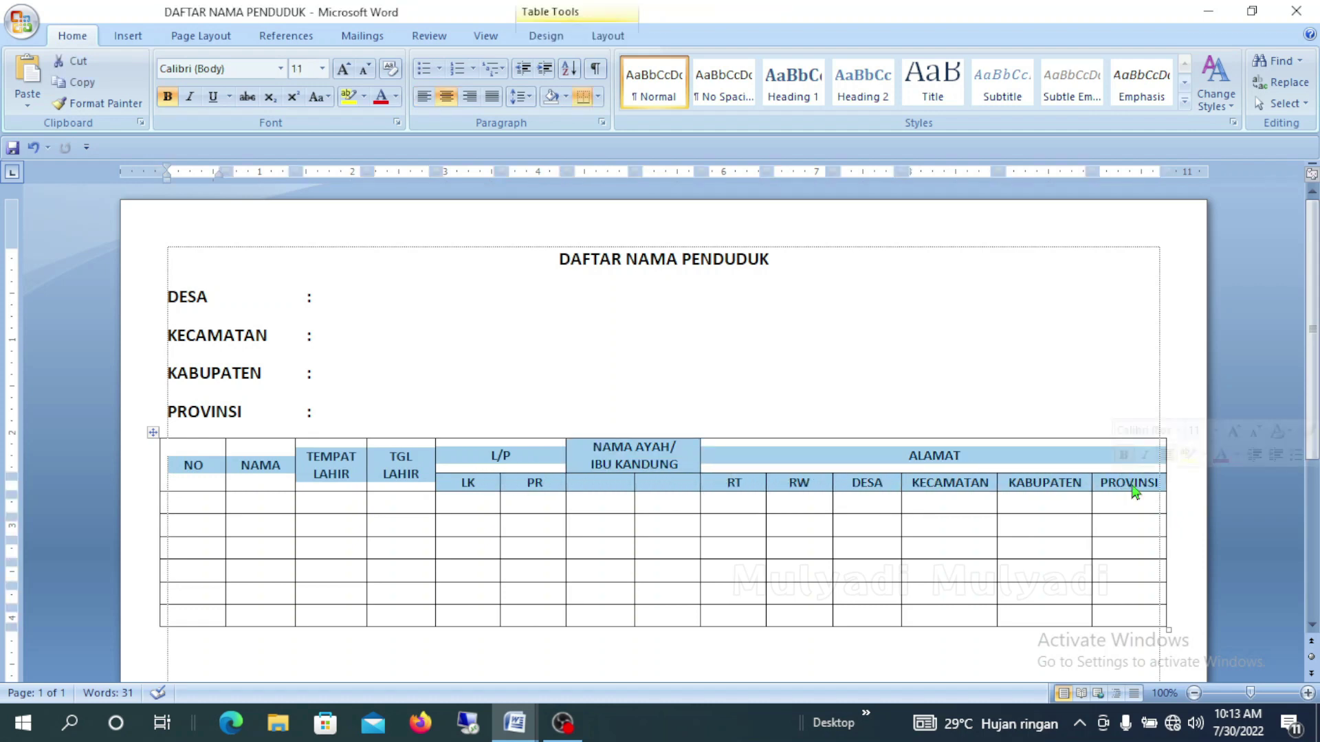
# Apply cyan shading to the two selected header rows
pyautogui.click(566, 96)
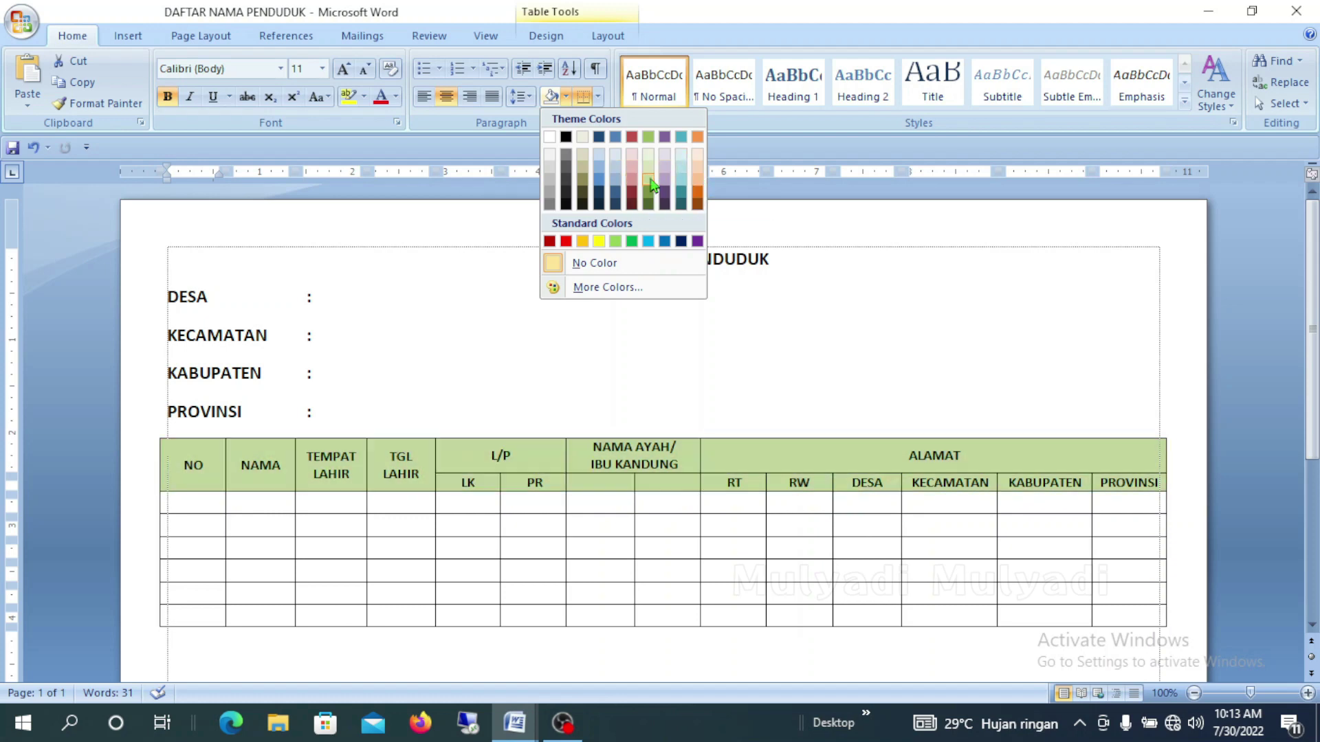
pyautogui.click(648, 241)
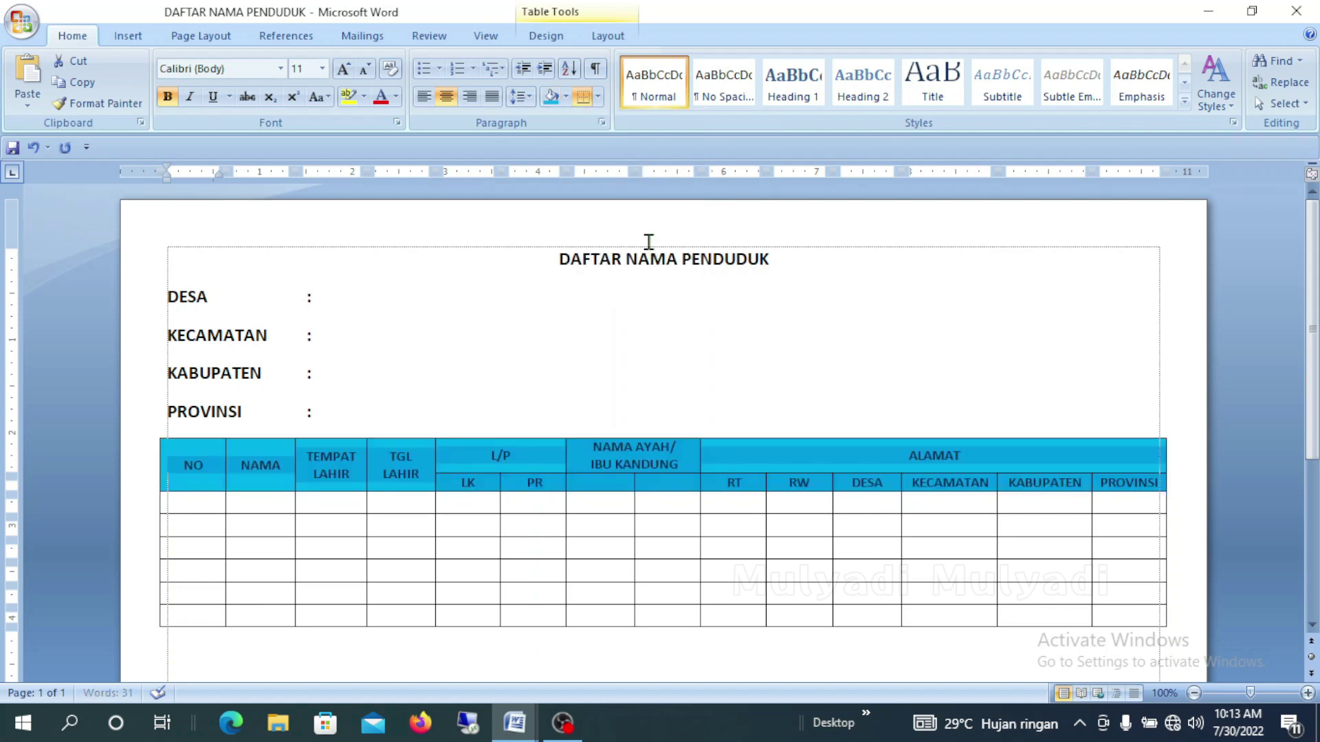
pyautogui.click(672, 341)
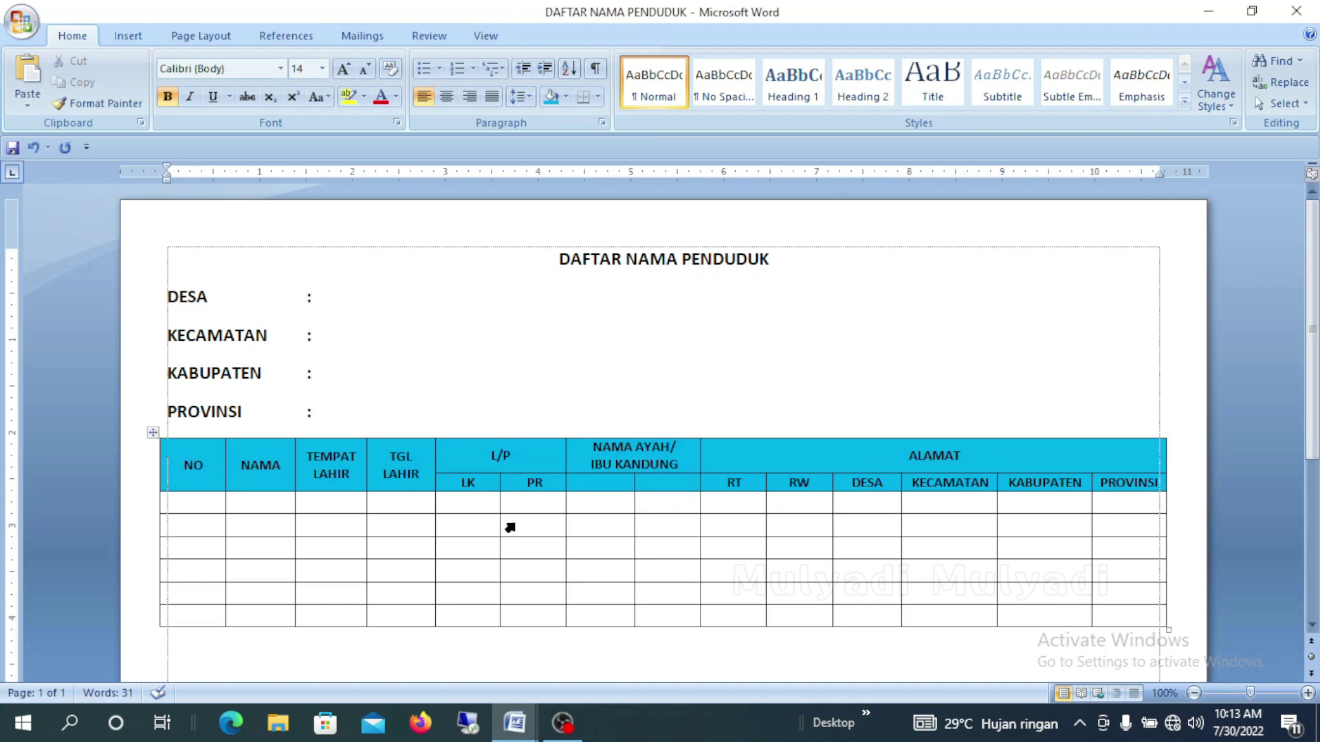
pyautogui.moveTo(193, 526)
pyautogui.click(336, 508)
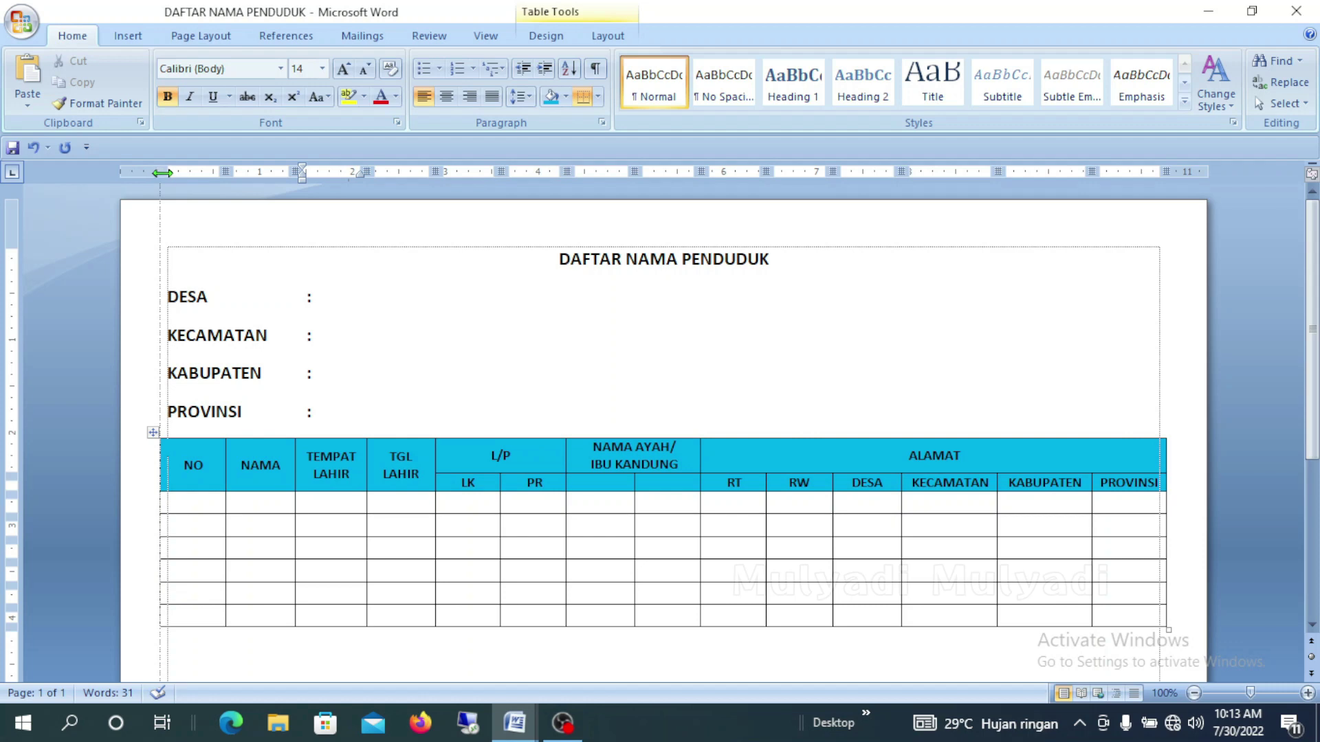
# Align the table to the left margin, narrow NO and LK, and widen NAMA and TGL LAHIR
pyautogui.moveTo(163, 173); pyautogui.dragTo(170, 182)
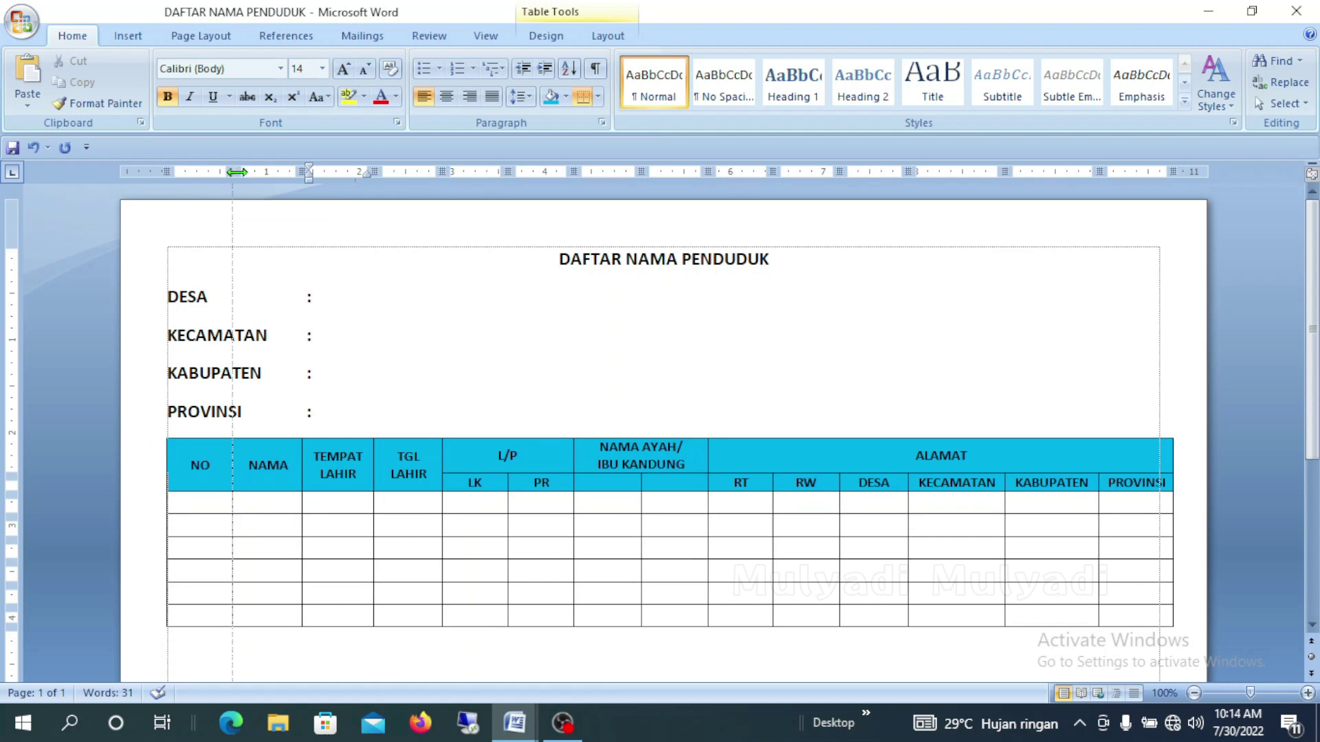
pyautogui.moveTo(236, 172); pyautogui.dragTo(207, 171)
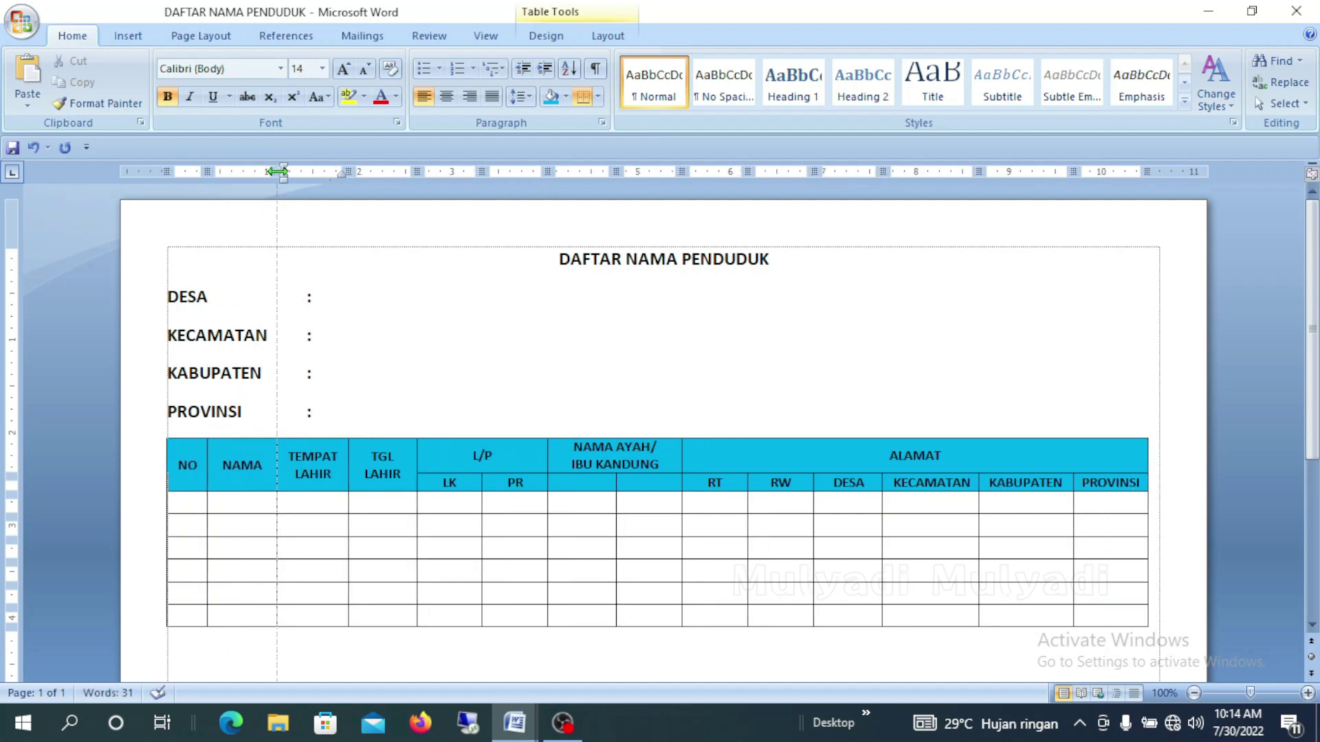
pyautogui.moveTo(278, 172); pyautogui.dragTo(331, 172)
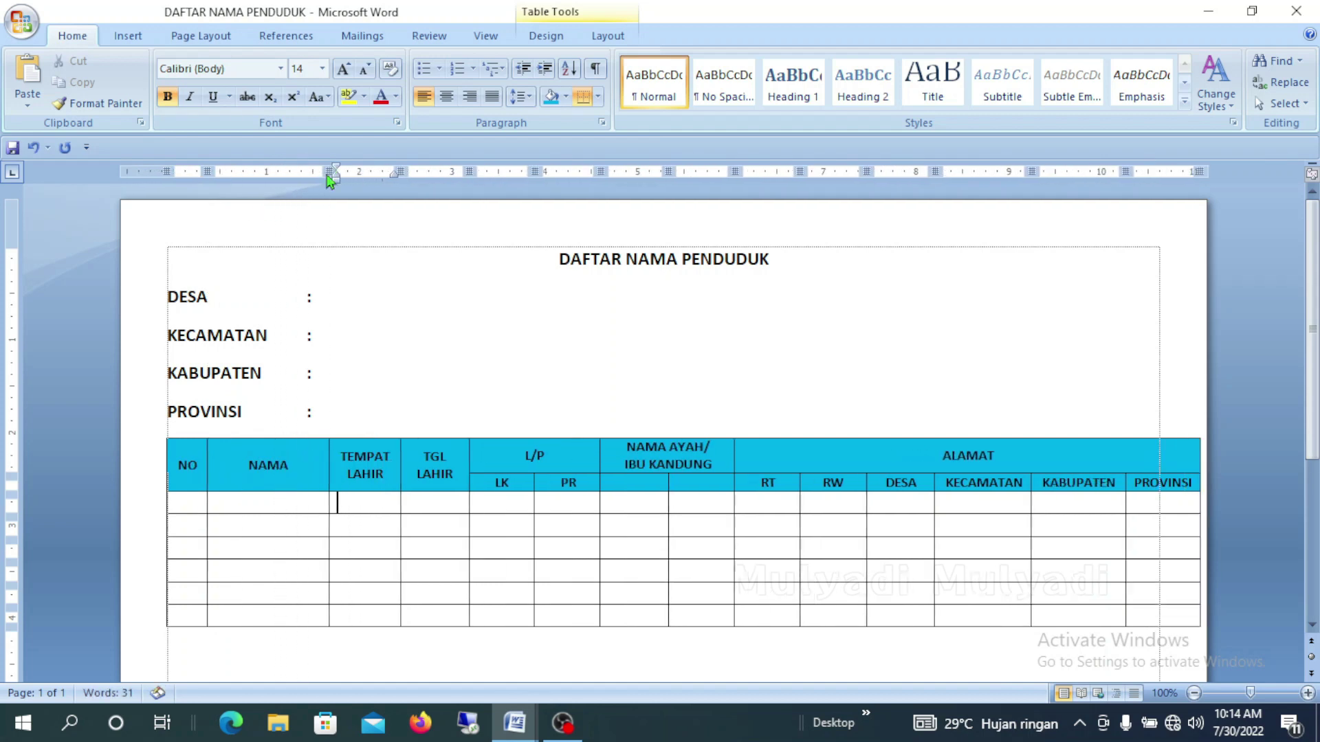
pyautogui.moveTo(330, 166); pyautogui.dragTo(336, 172)
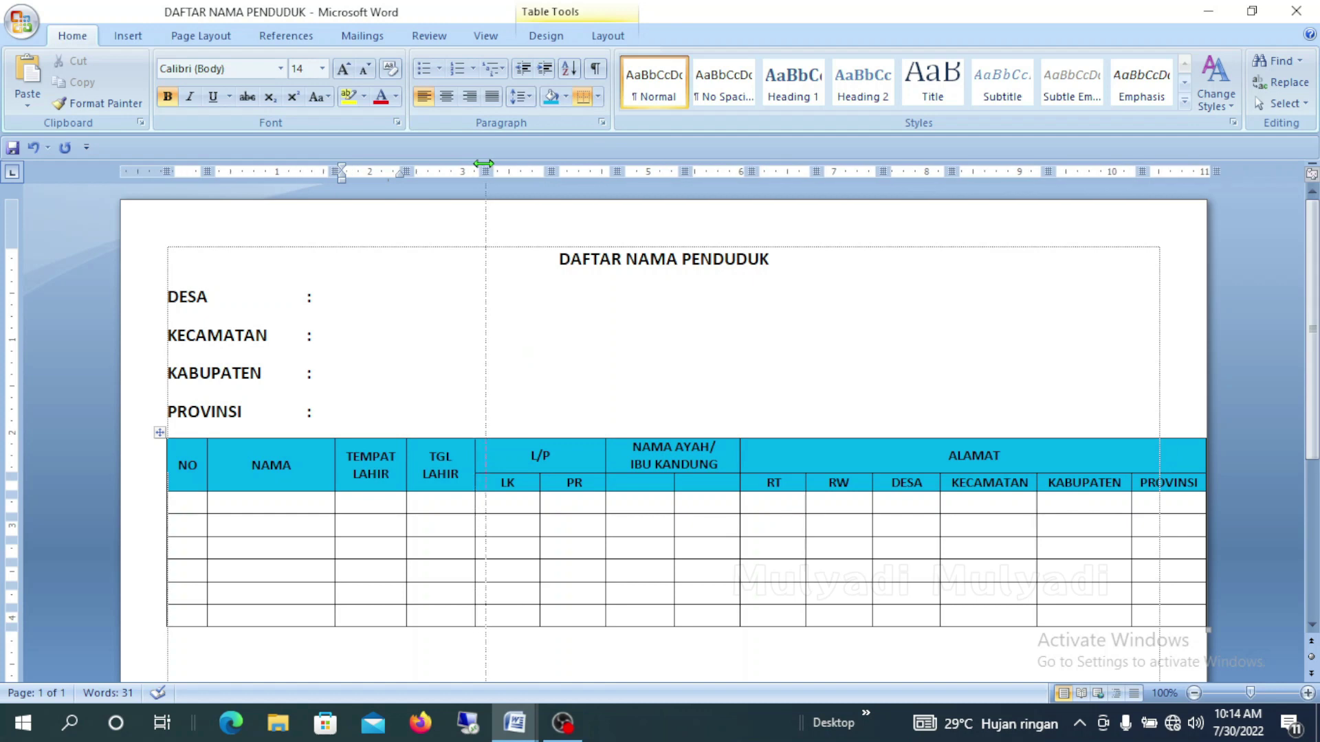
pyautogui.moveTo(469, 164); pyautogui.dragTo(493, 172)
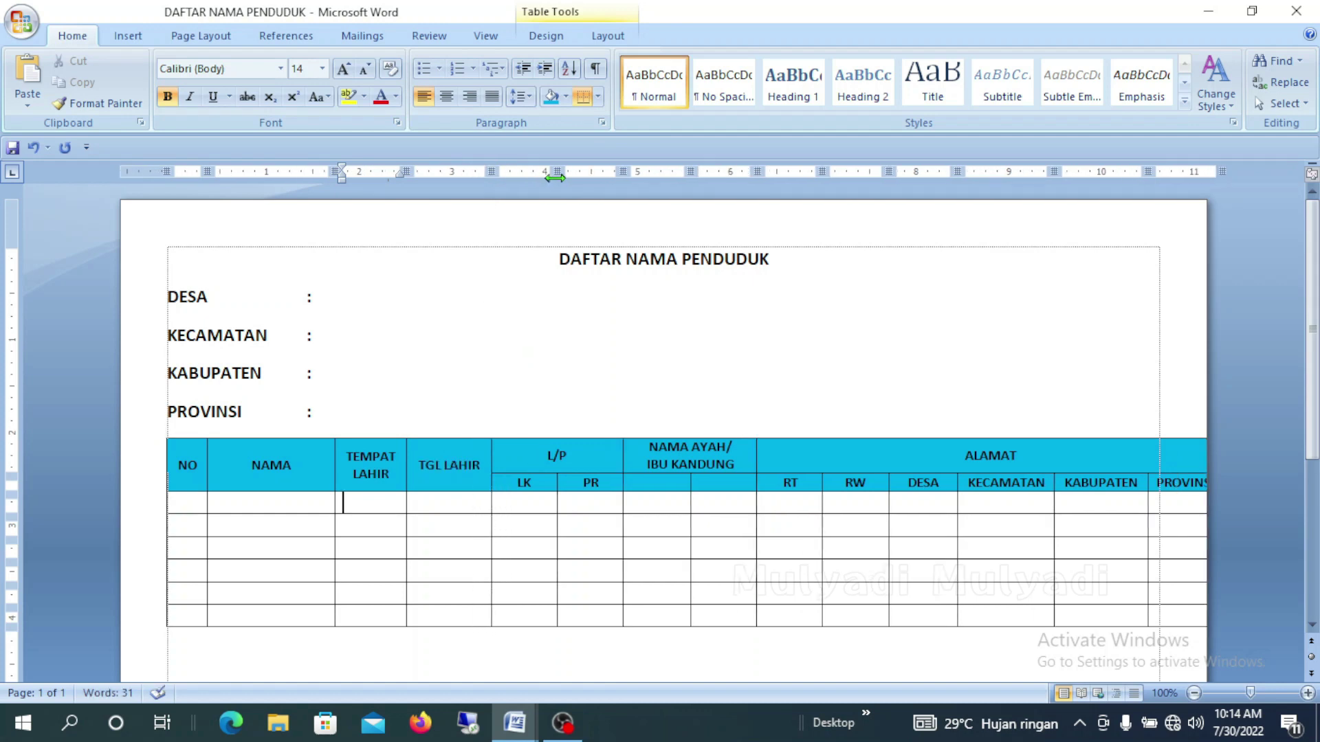
pyautogui.moveTo(557, 172)
pyautogui.mouseDown()
pyautogui.moveTo(536, 175)
pyautogui.moveTo(598, 169)
pyautogui.moveTo(584, 171)
pyautogui.mouseUp()
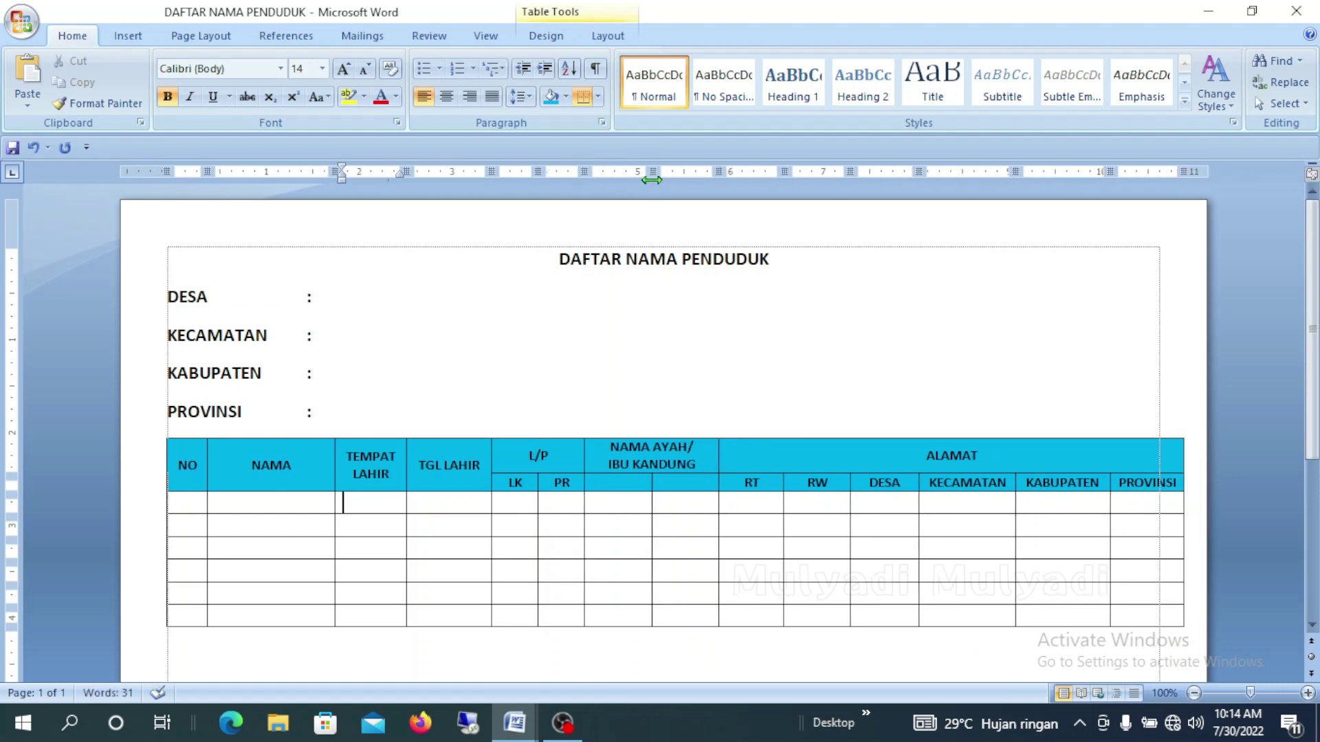
# Label the sub-columns under NAMA AYAH/IBU KANDUNG as AYAH and IBU
pyautogui.click(630, 485)
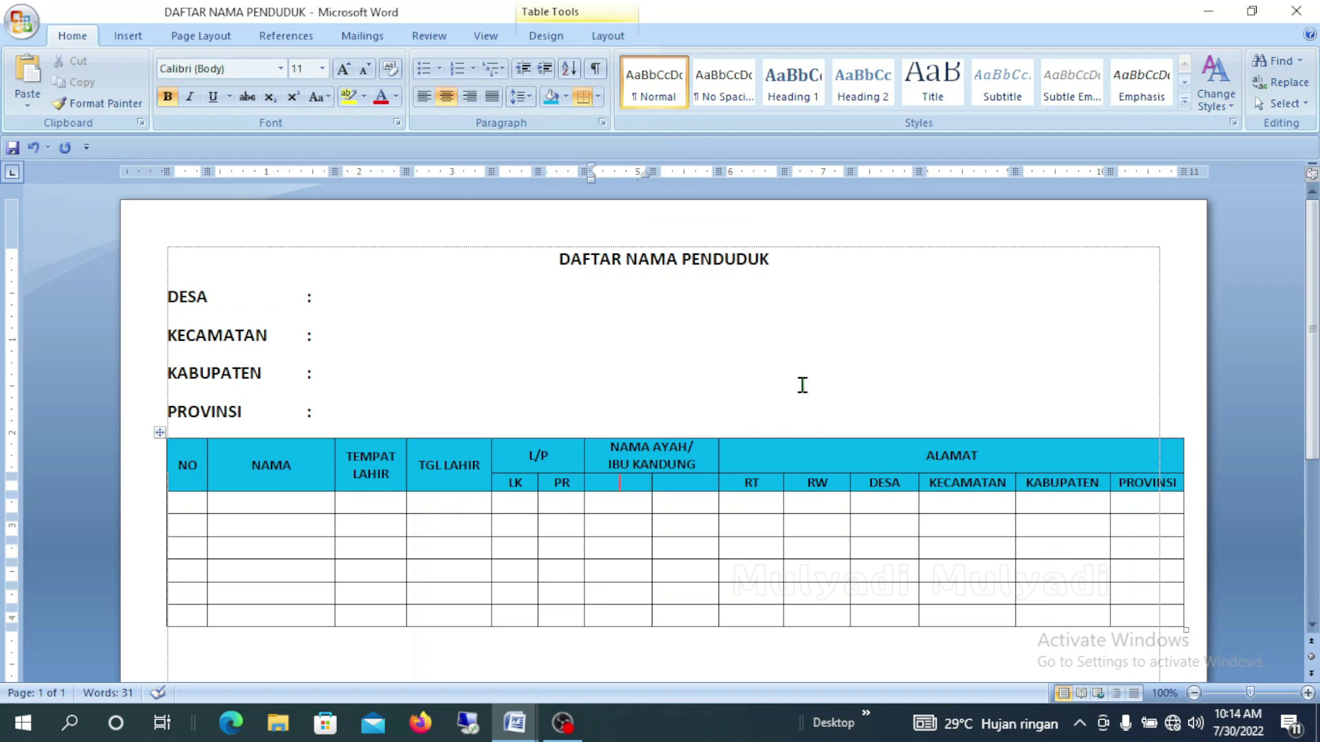
pyautogui.write('AYAH')
pyautogui.press('Tab')
pyautogui.write('IBU')
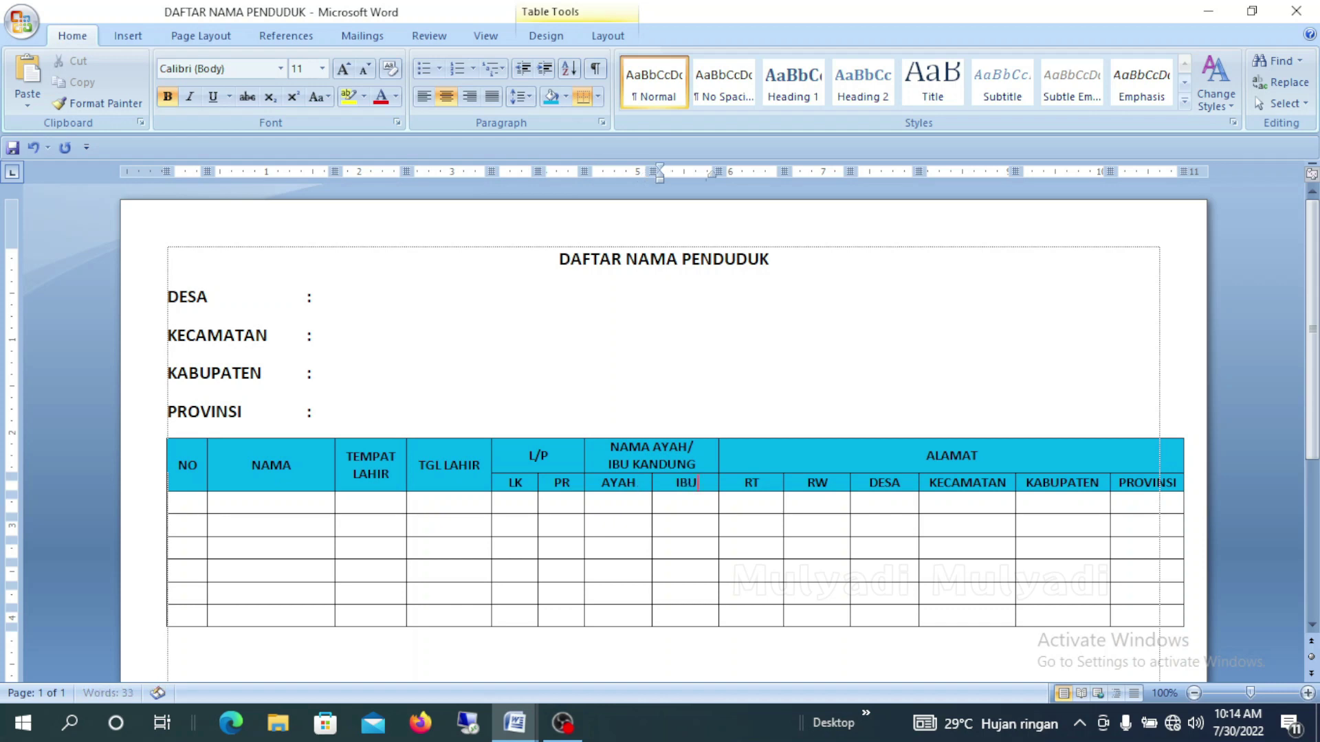
pyautogui.click(817, 347)
# Narrow IBU, RT, NAMA, KECAMATAN and KABUPATEN, and pull the table's right edge inside the border
pyautogui.click(739, 521)
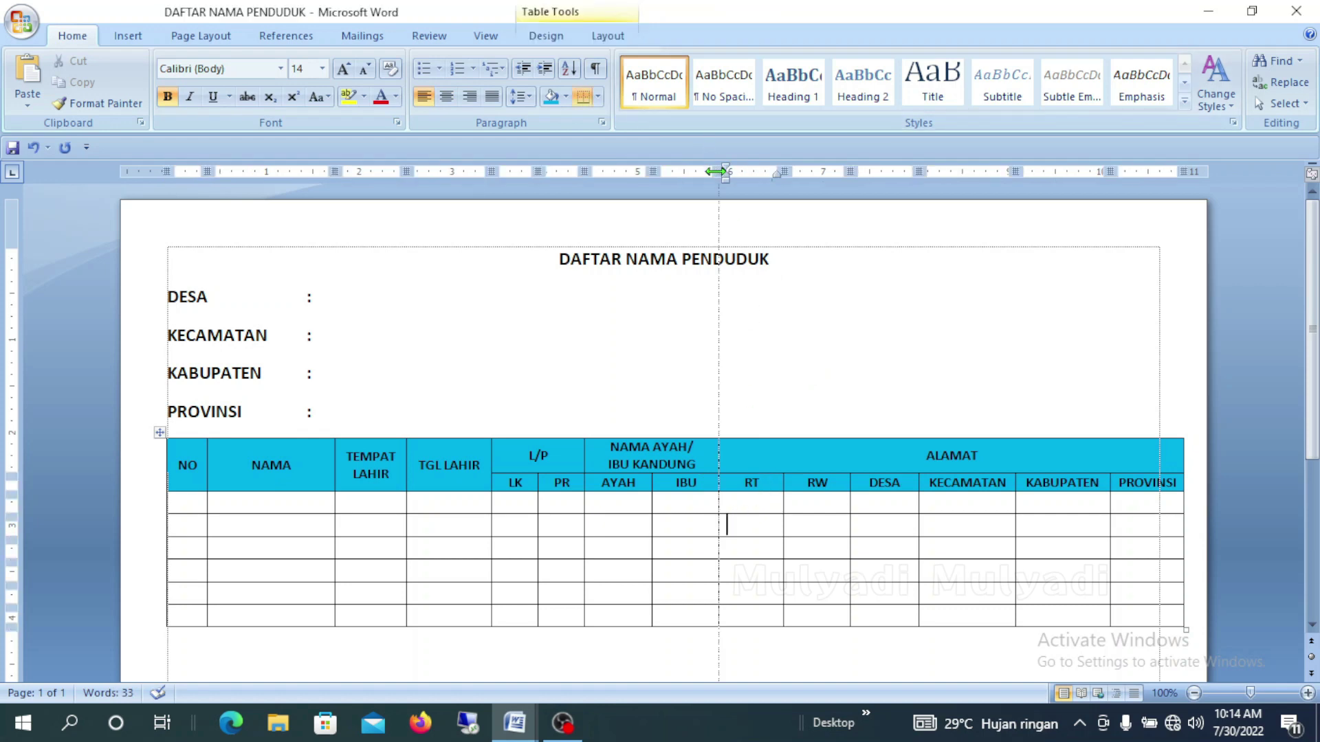
pyautogui.moveTo(715, 171); pyautogui.dragTo(713, 173)
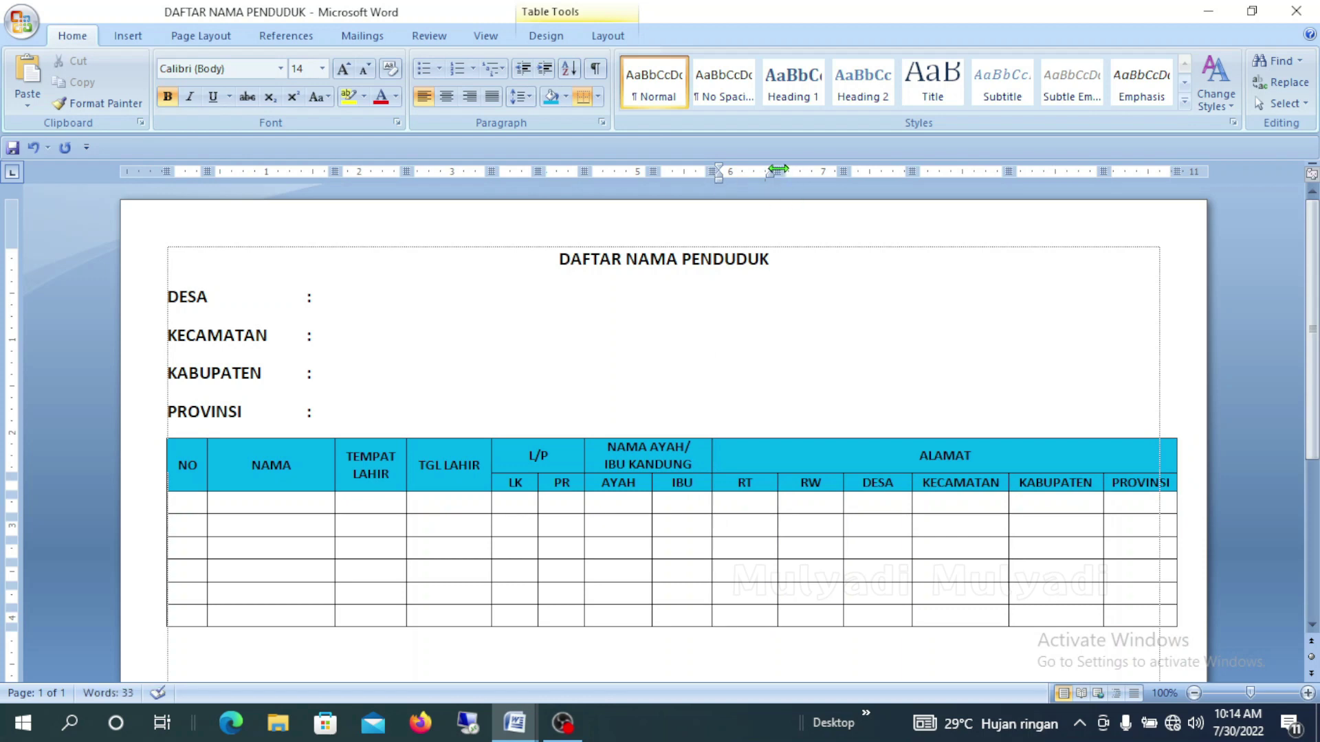
pyautogui.moveTo(778, 169); pyautogui.dragTo(776, 171)
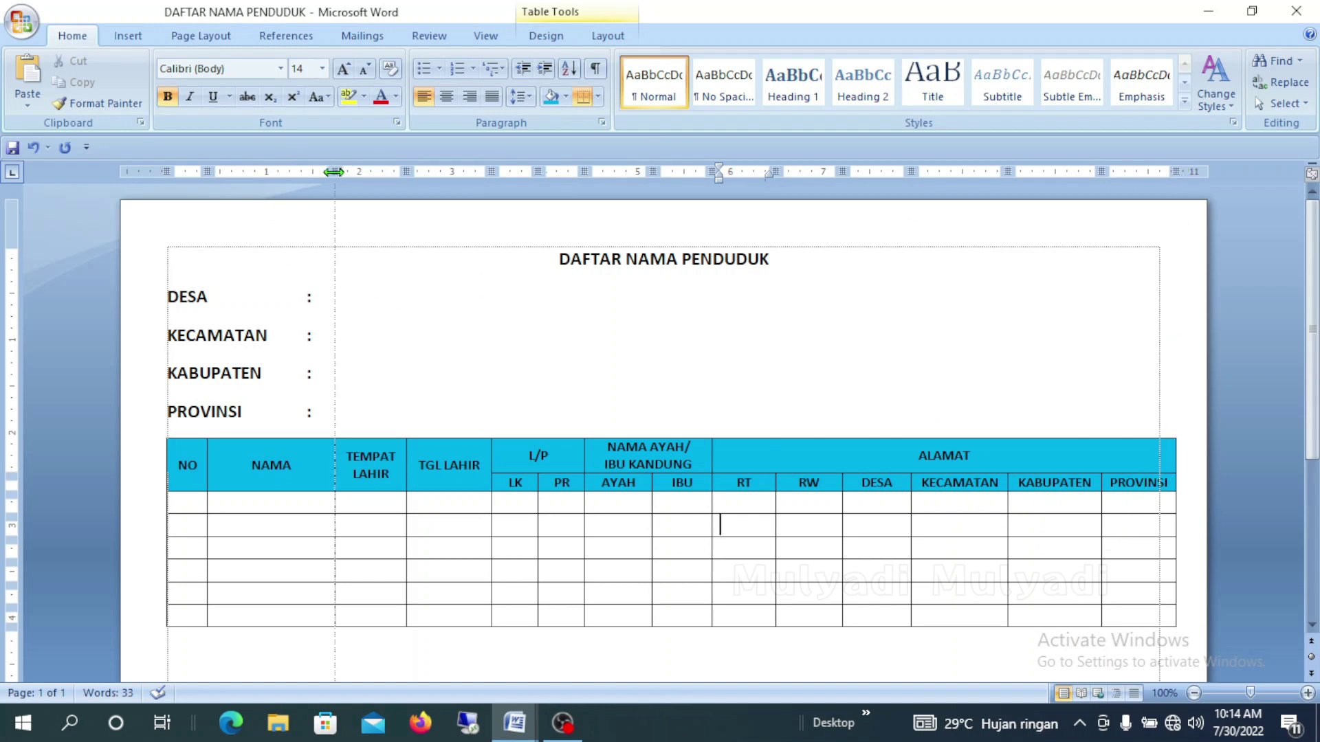
pyautogui.moveTo(335, 172); pyautogui.dragTo(326, 171)
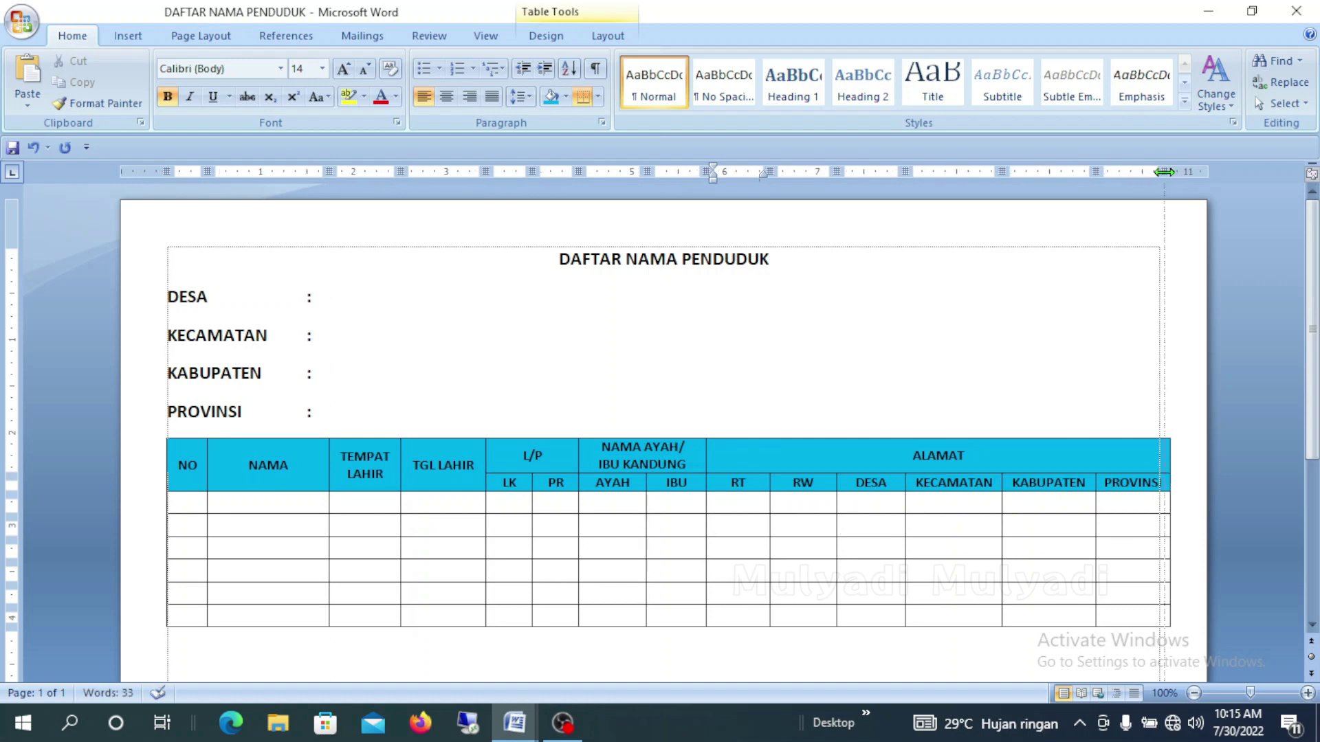
pyautogui.moveTo(1172, 171); pyautogui.dragTo(1159, 171)
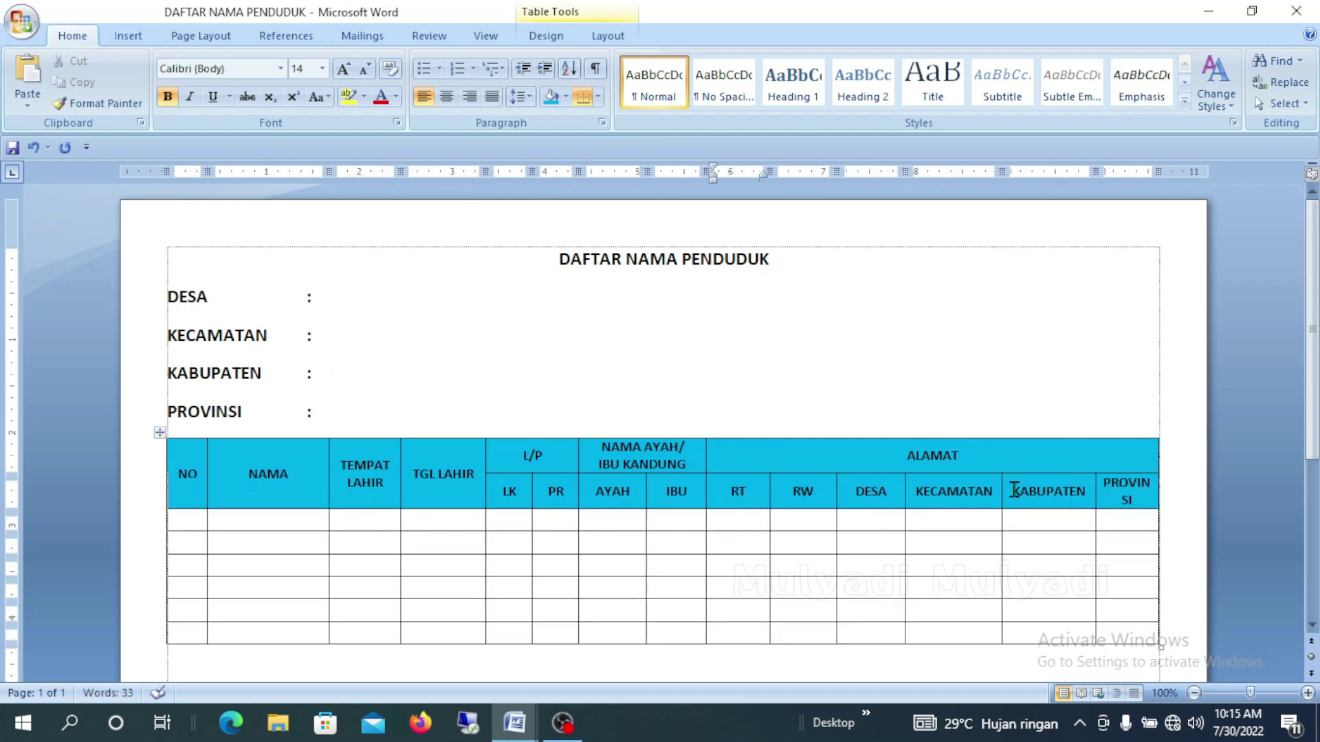
pyautogui.moveTo(905, 493)
pyautogui.moveTo(643, 565)
pyautogui.moveTo(1004, 171); pyautogui.dragTo(996, 172)
pyautogui.moveTo(1090, 172)
pyautogui.mouseDown()
pyautogui.moveTo(1079, 171)
pyautogui.moveTo(1160, 171)
pyautogui.mouseUp()
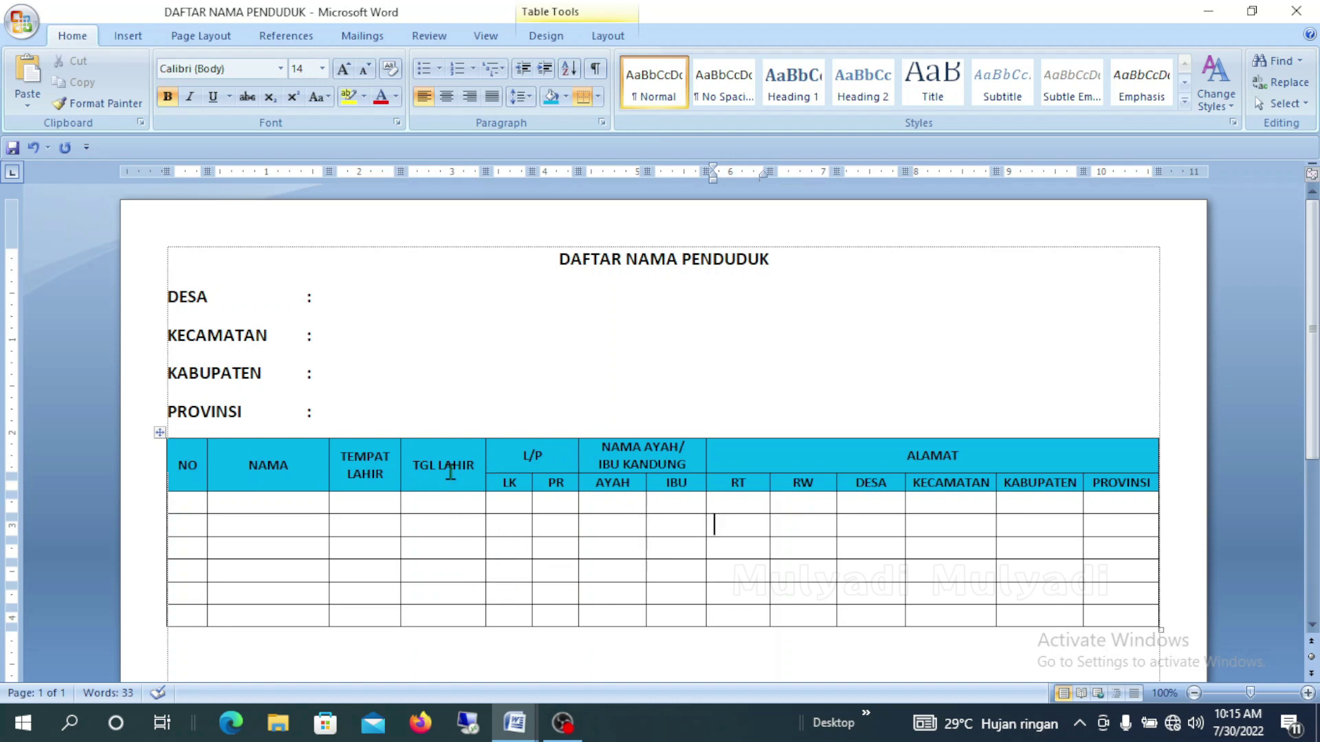
# Insert columns left and right of TGL LAHIR, then undo both insertions
pyautogui.click(450, 500)
pyautogui.click(600, 44)
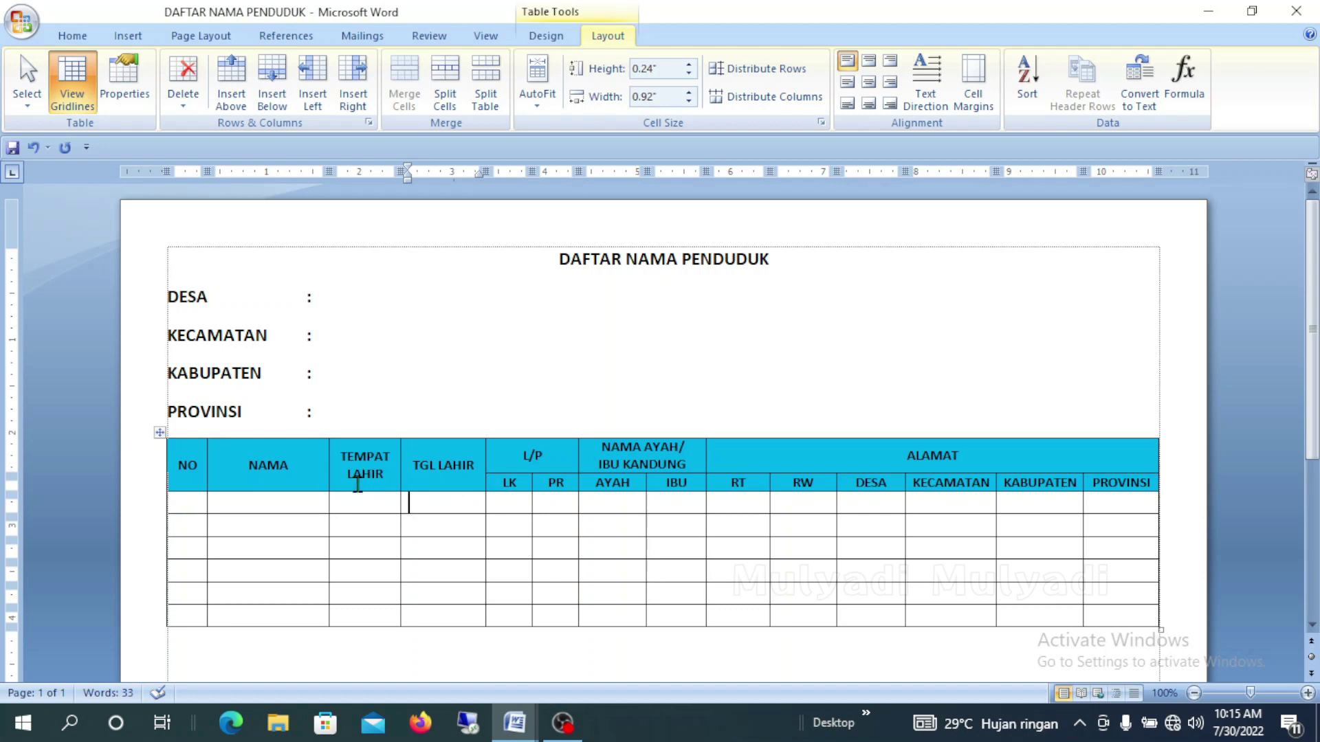
pyautogui.click(320, 77)
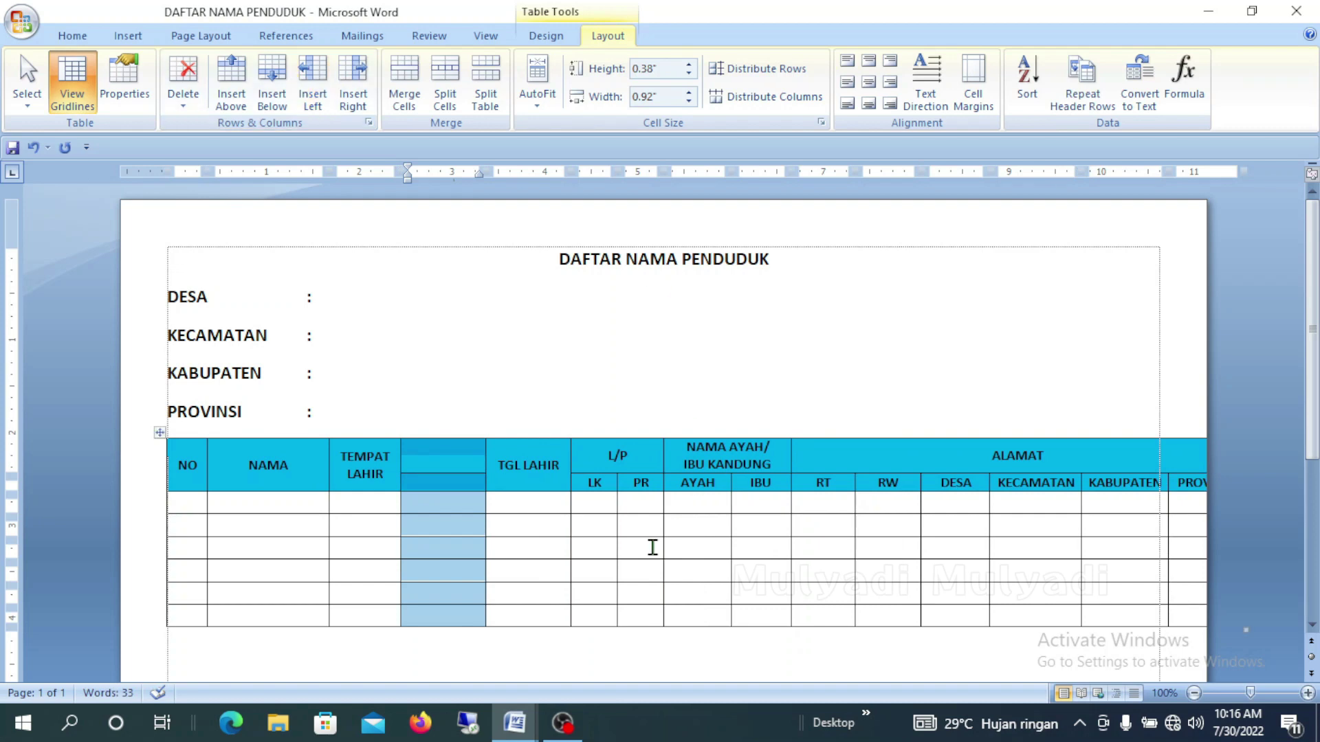
pyautogui.click(547, 503)
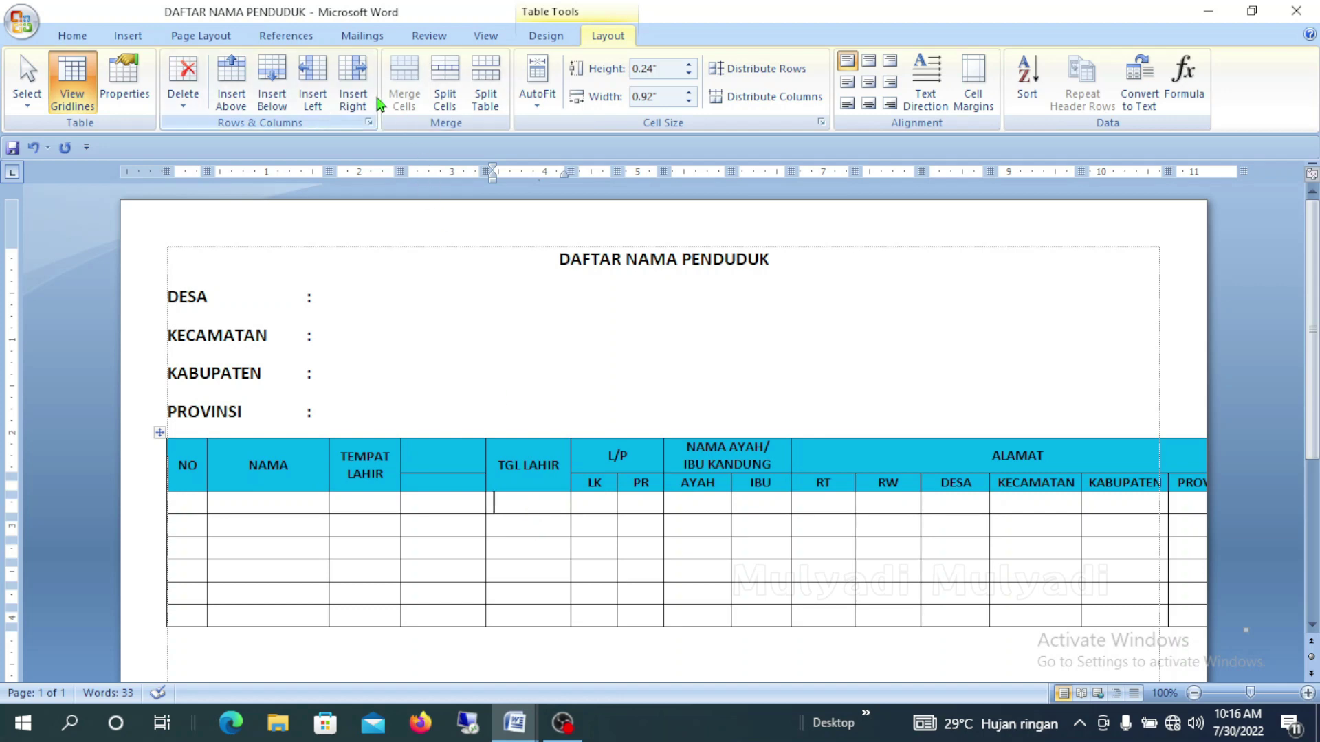
pyautogui.click(354, 86)
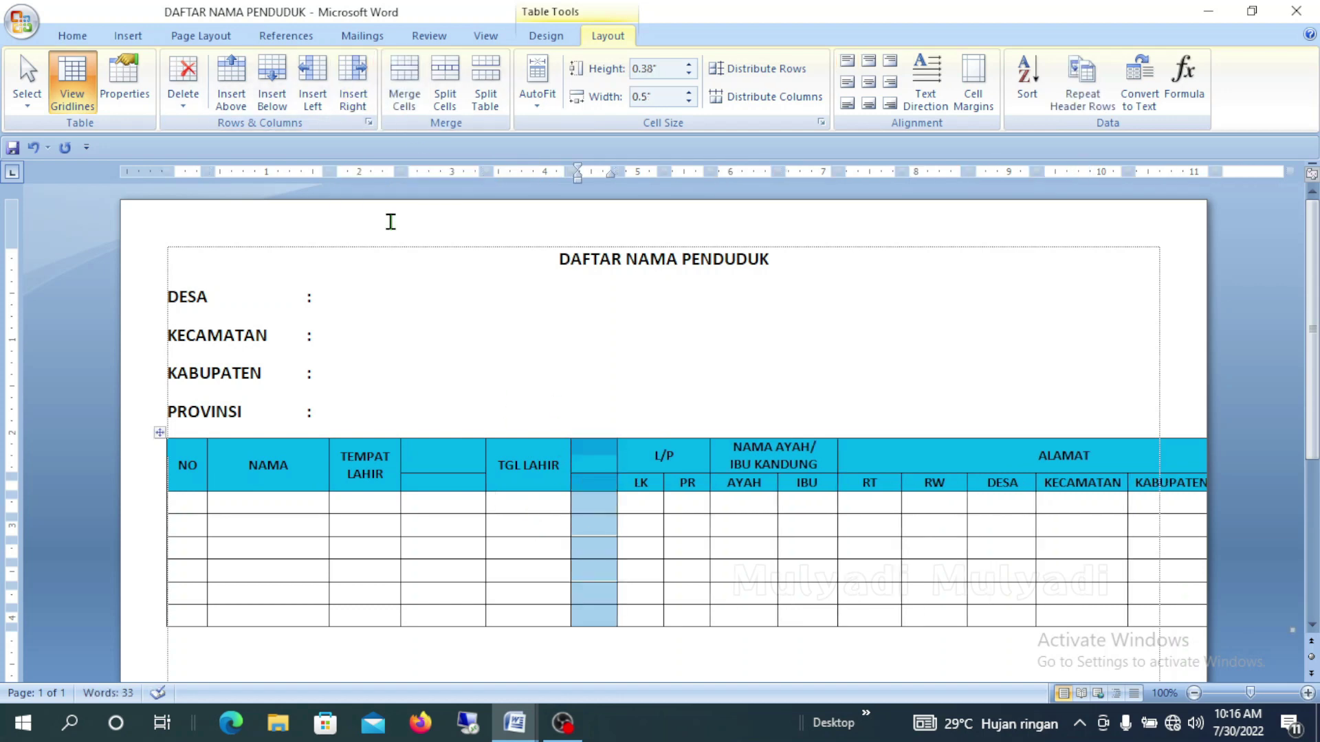
pyautogui.click(35, 150)
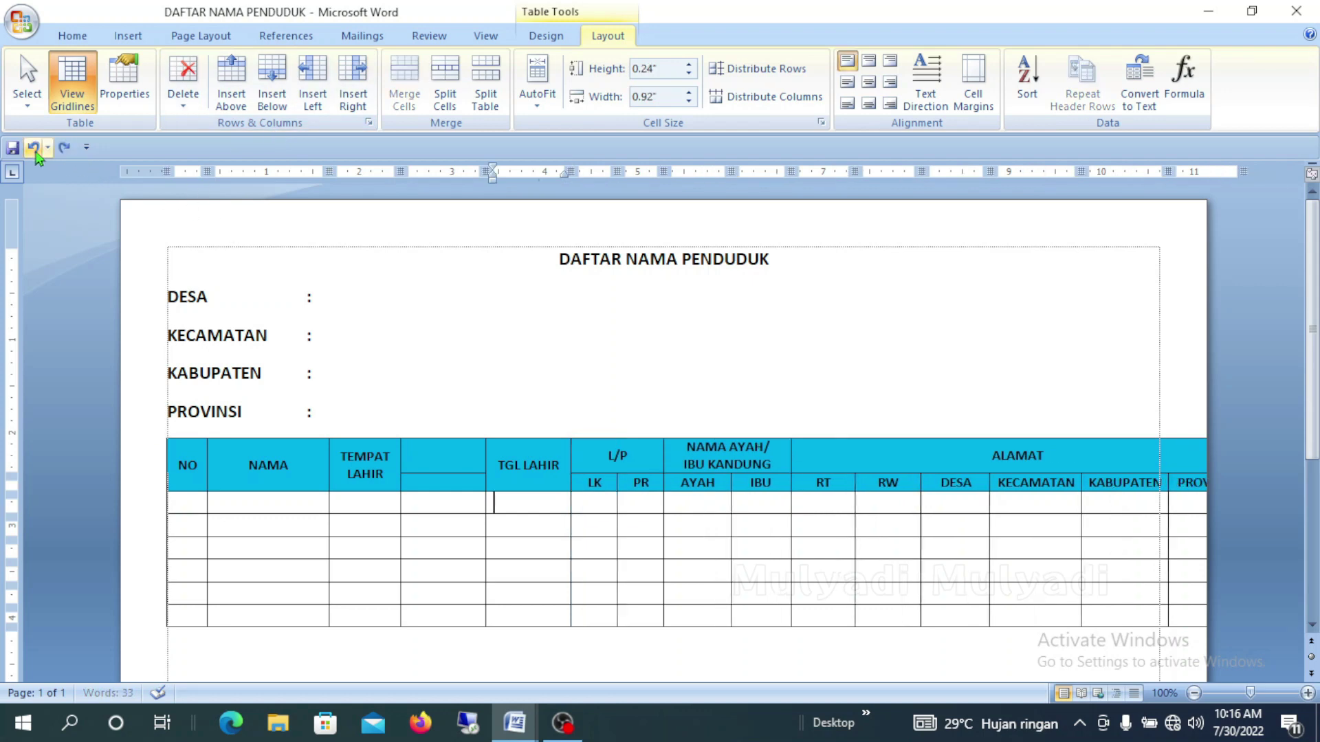
pyautogui.click(34, 150)
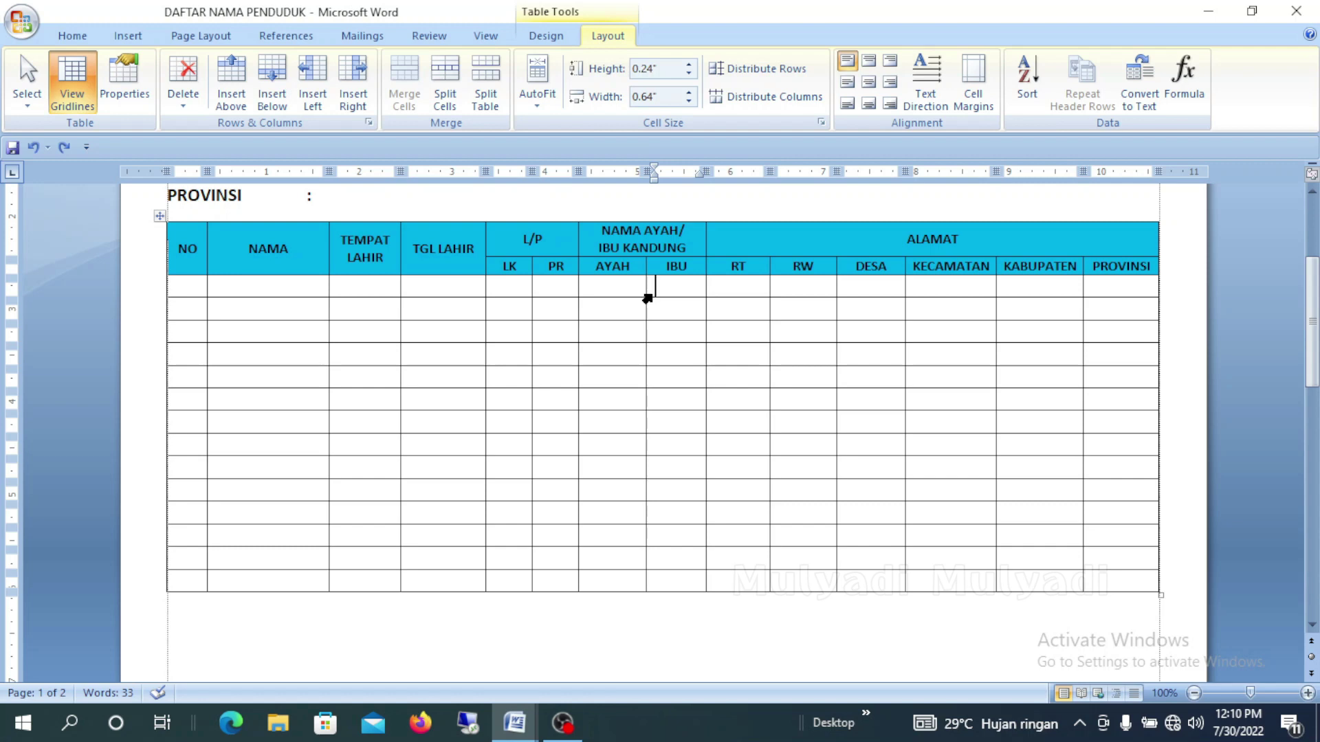
# Add four blank rows below the table's last row
pyautogui.click(187, 576)
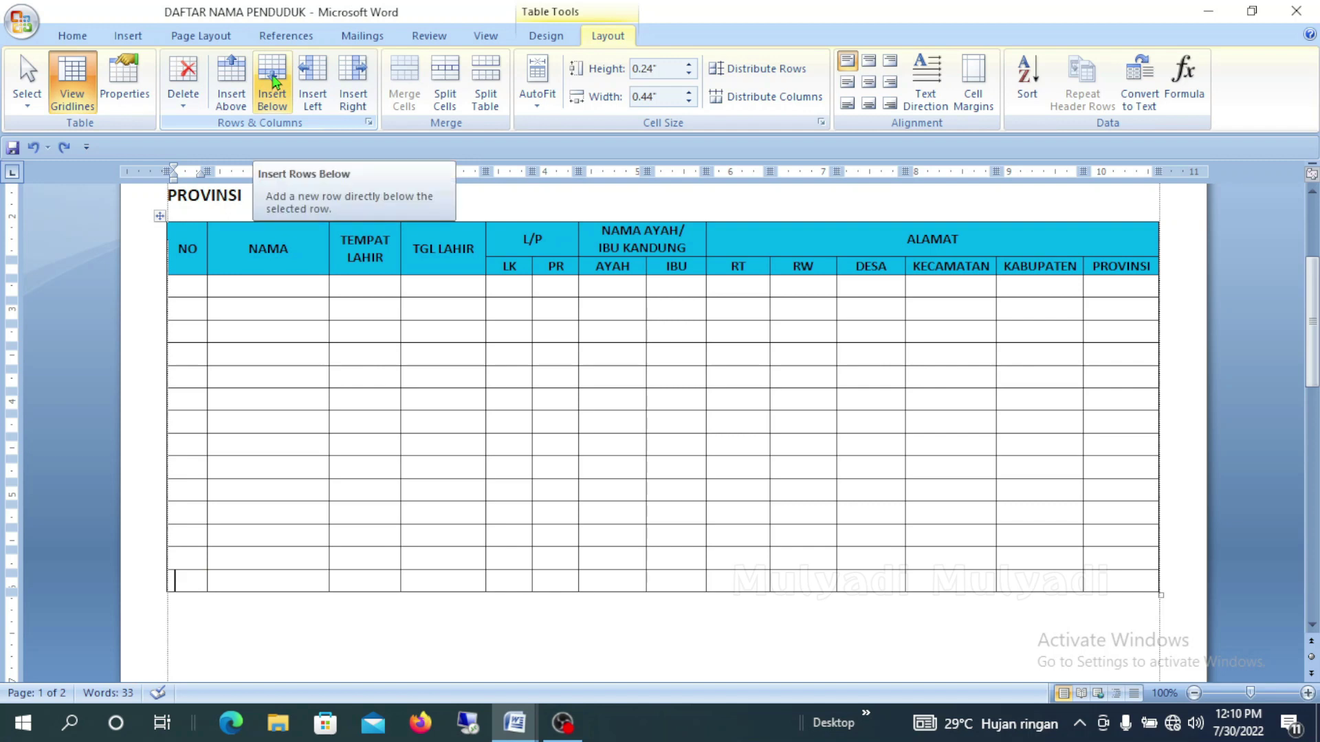
pyautogui.click(273, 81)
pyautogui.click(274, 82)
pyautogui.click(273, 81)
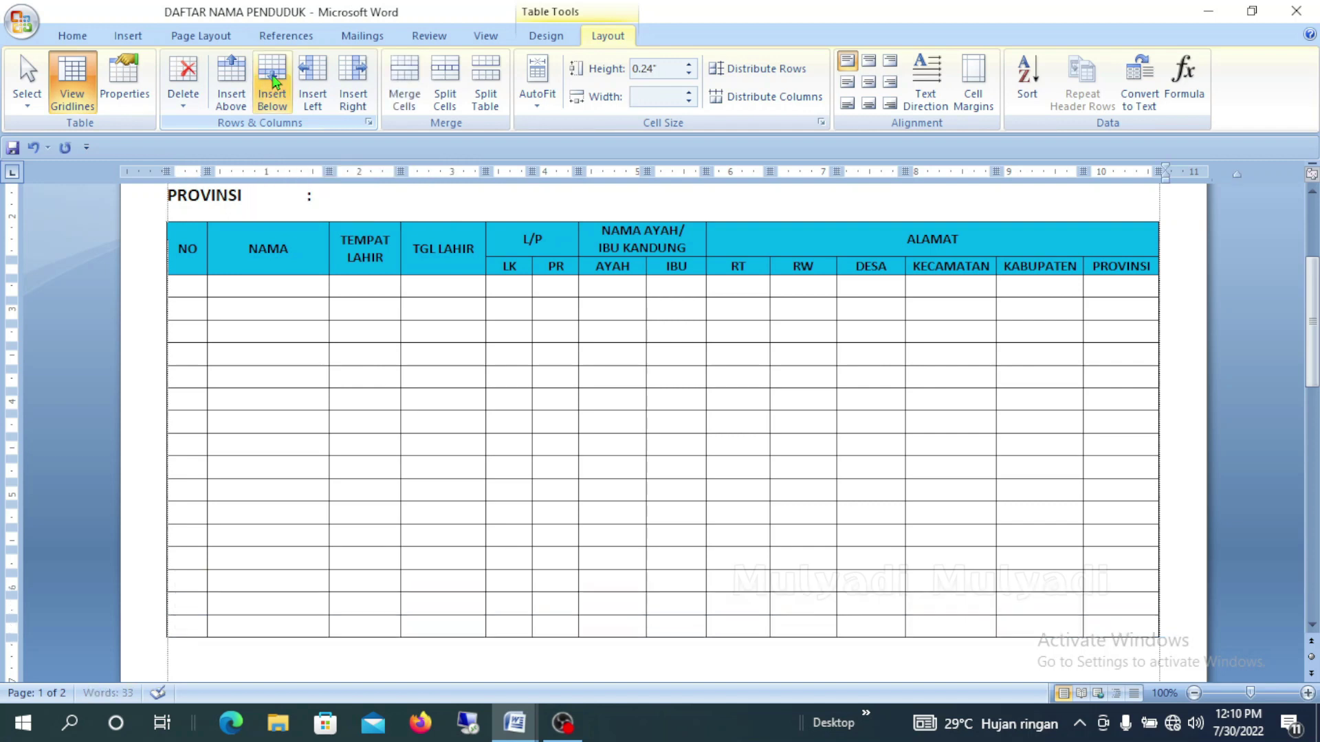
pyautogui.click(274, 81)
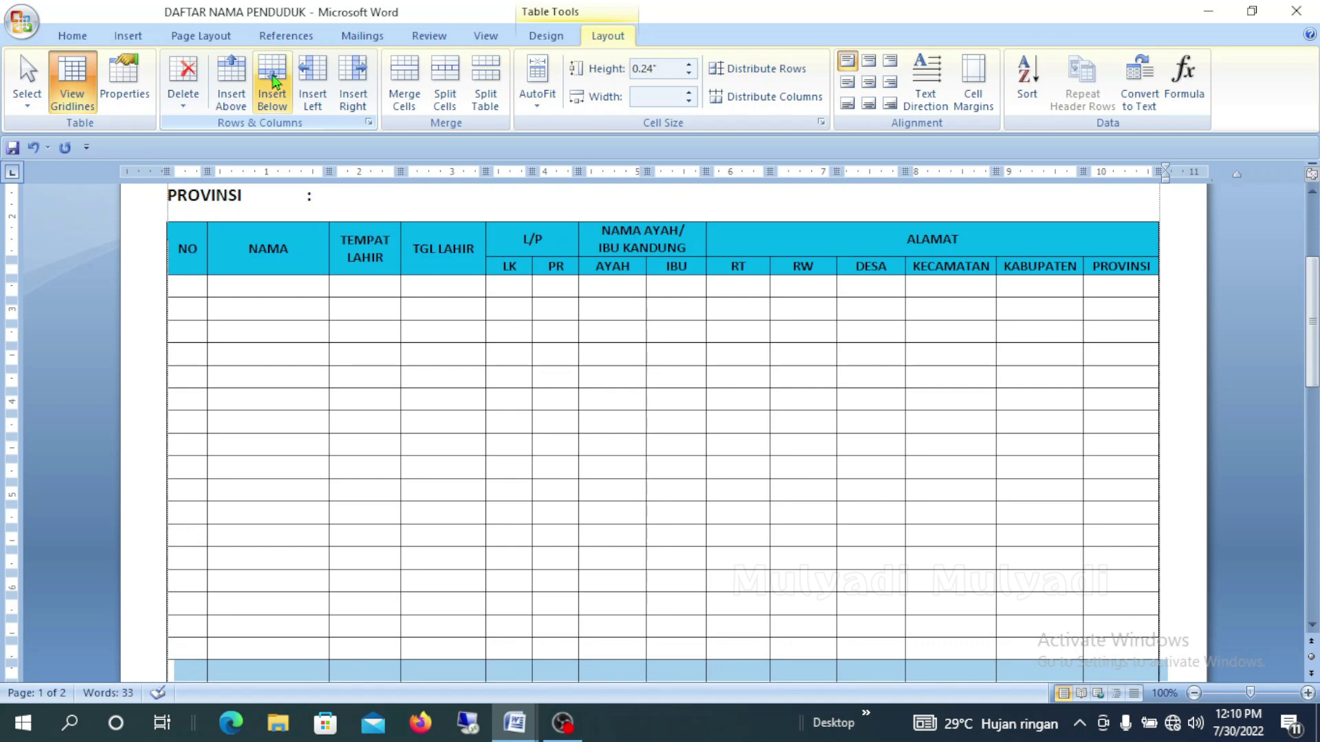
pyautogui.moveTo(270, 378)
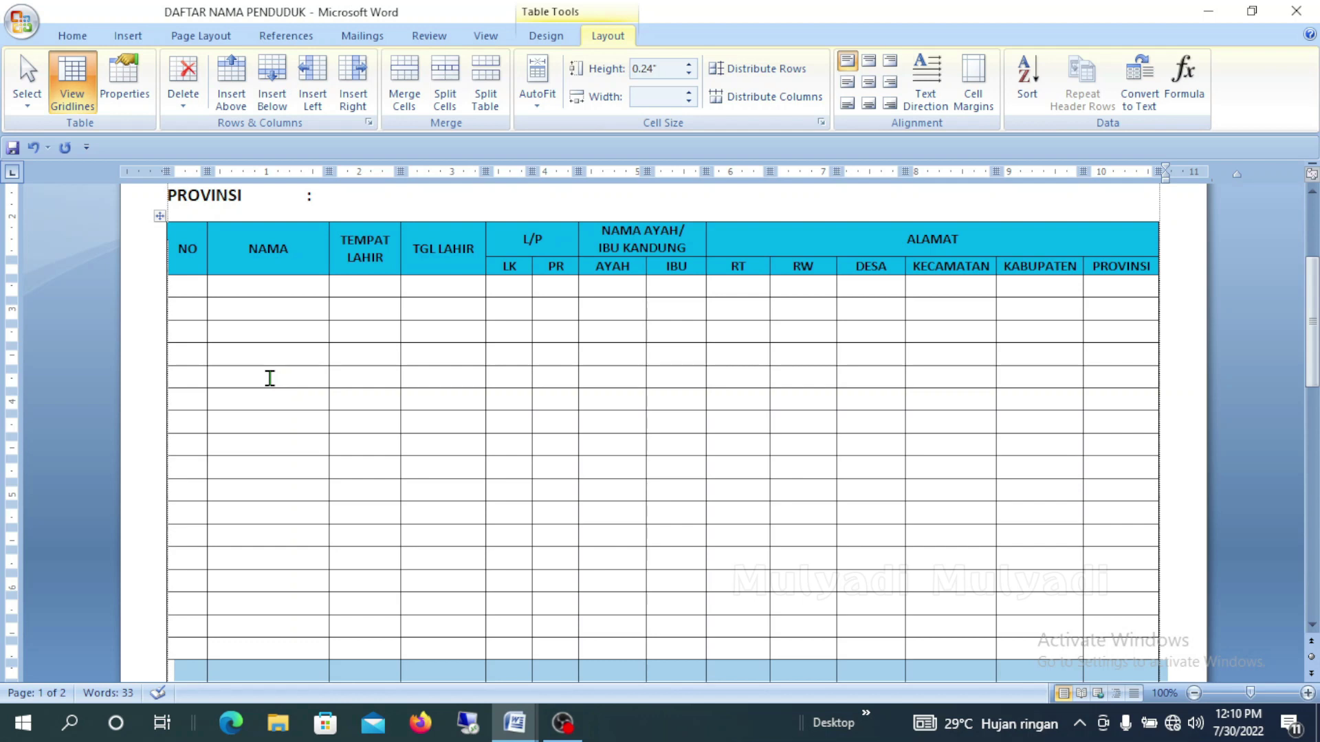
pyautogui.click(270, 378)
pyautogui.click(189, 287)
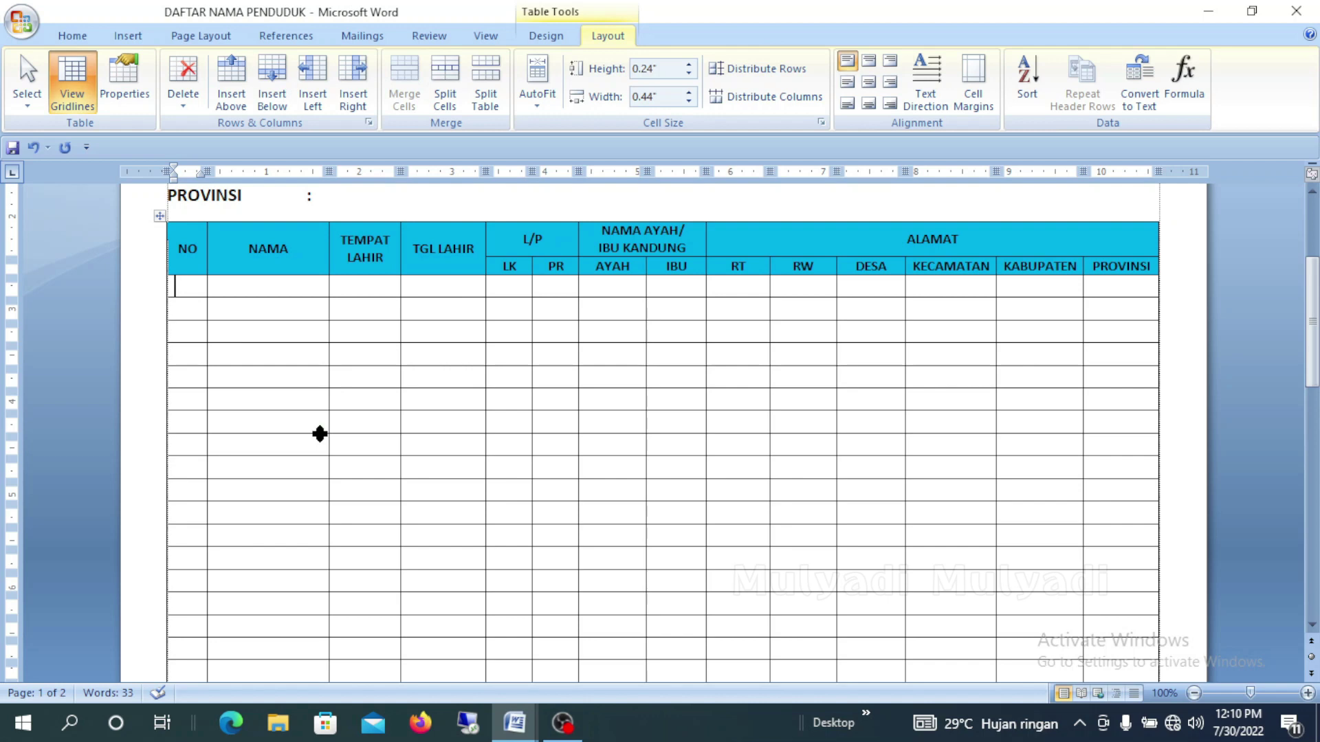
pyautogui.write('1')
pyautogui.click(186, 309)
pyautogui.write('2')
pyautogui.click(188, 330)
pyautogui.write('3')
pyautogui.click(251, 378)
pyautogui.click(201, 308)
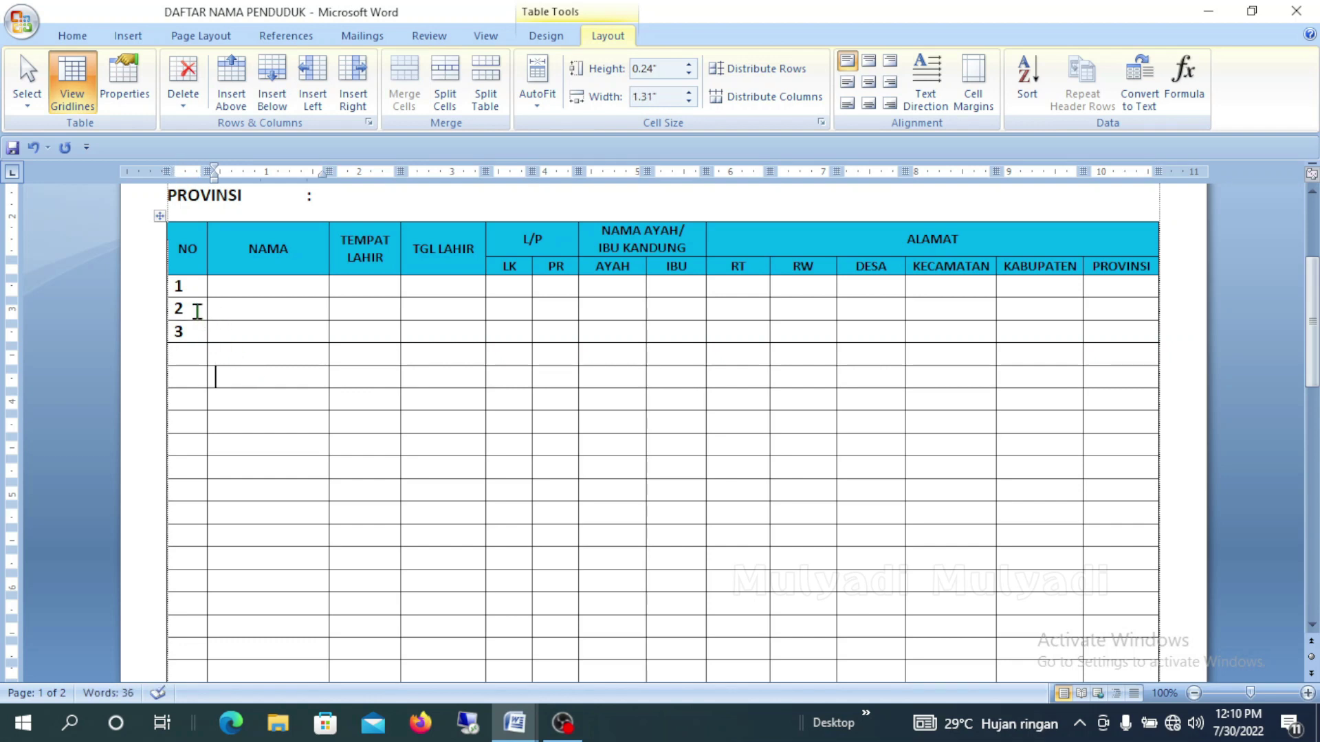
pyautogui.click(198, 312)
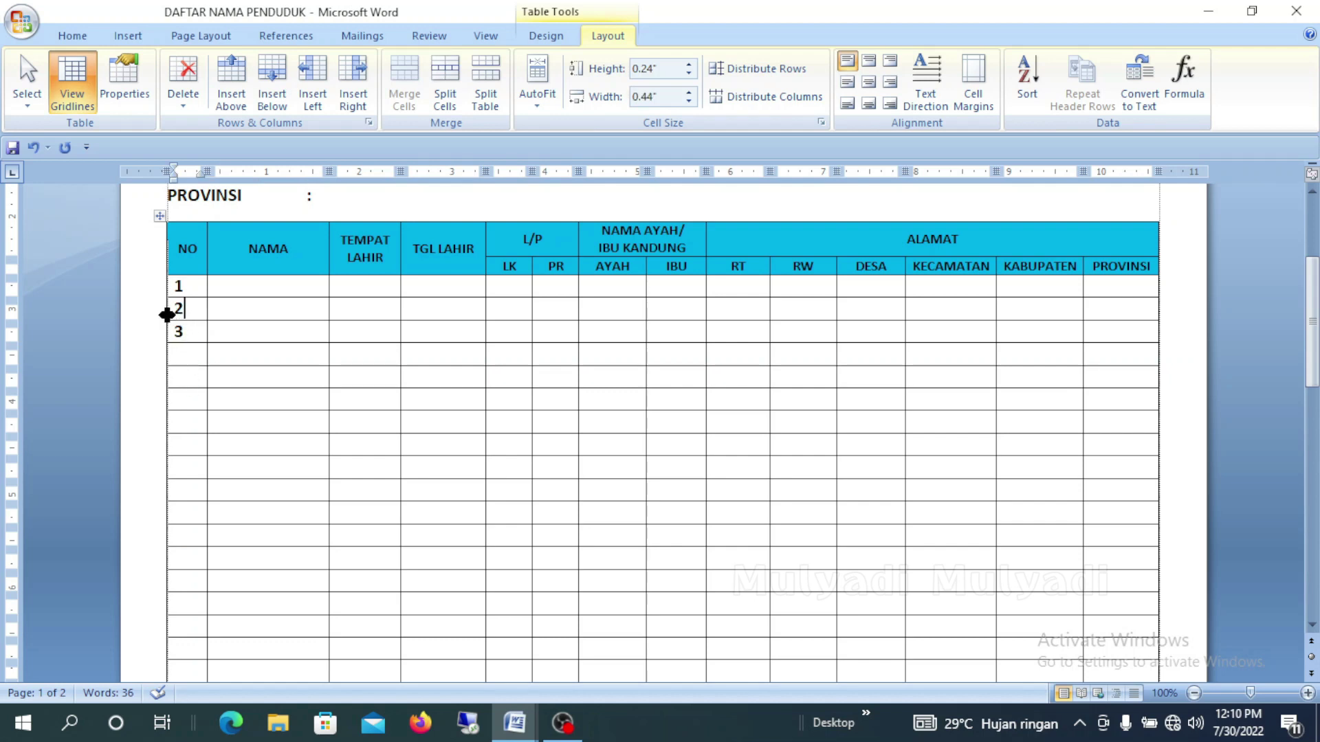
pyautogui.click(227, 346)
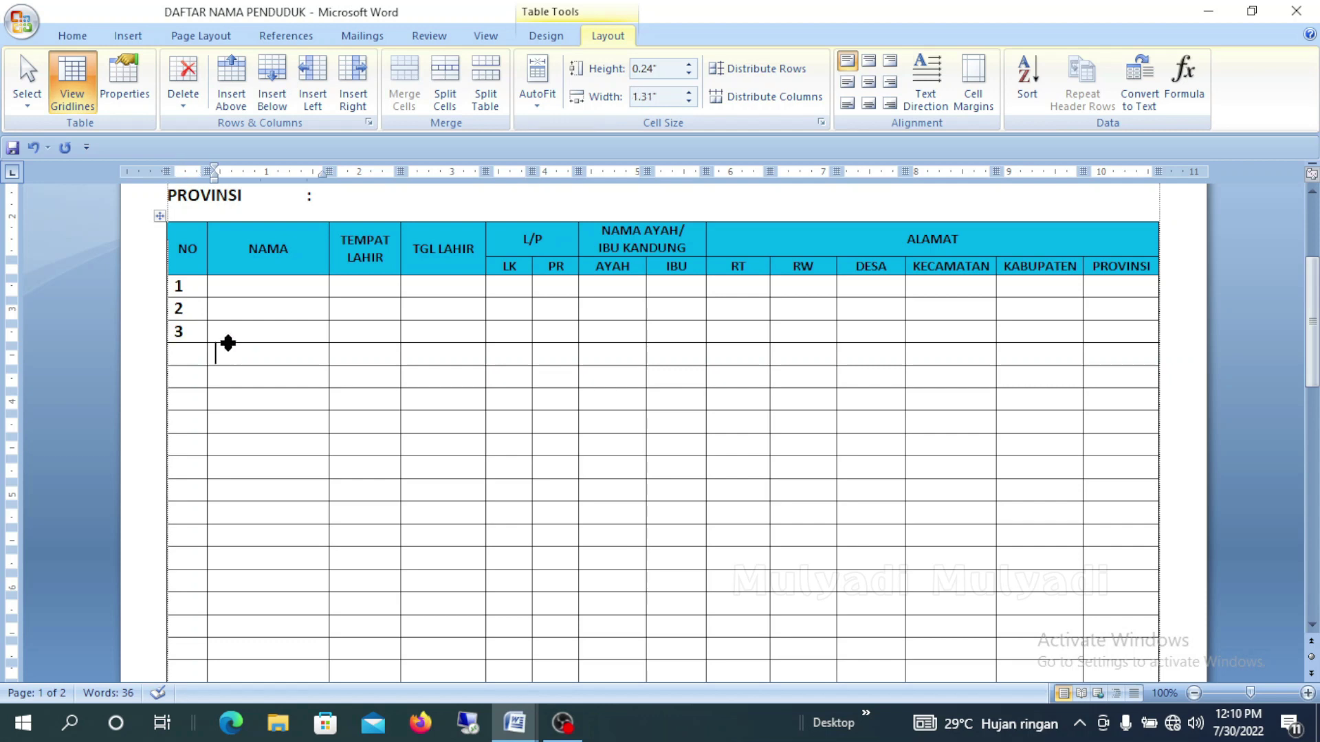
pyautogui.click(196, 314)
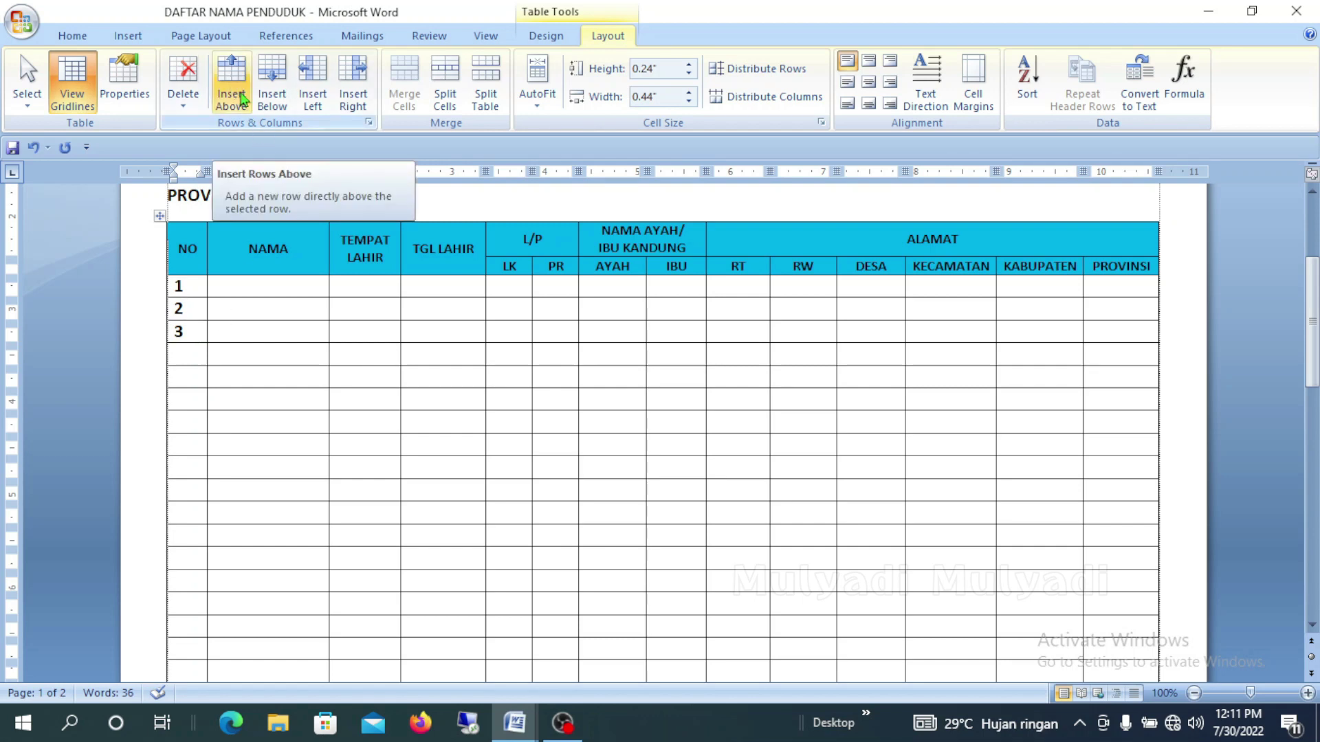
# Insert four blank rows above entry 2
pyautogui.click(241, 100)
pyautogui.click(241, 100)
pyautogui.click(240, 100)
pyautogui.click(240, 100)
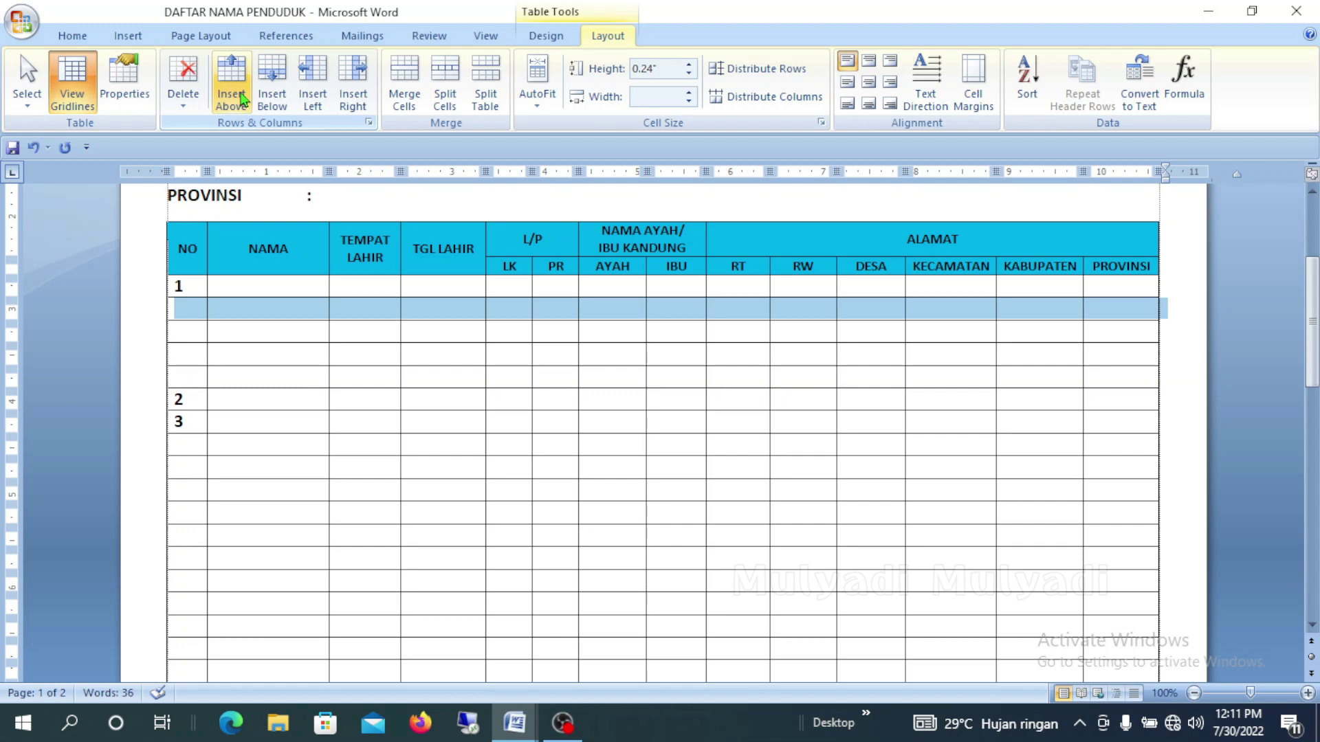
pyautogui.moveTo(302, 420)
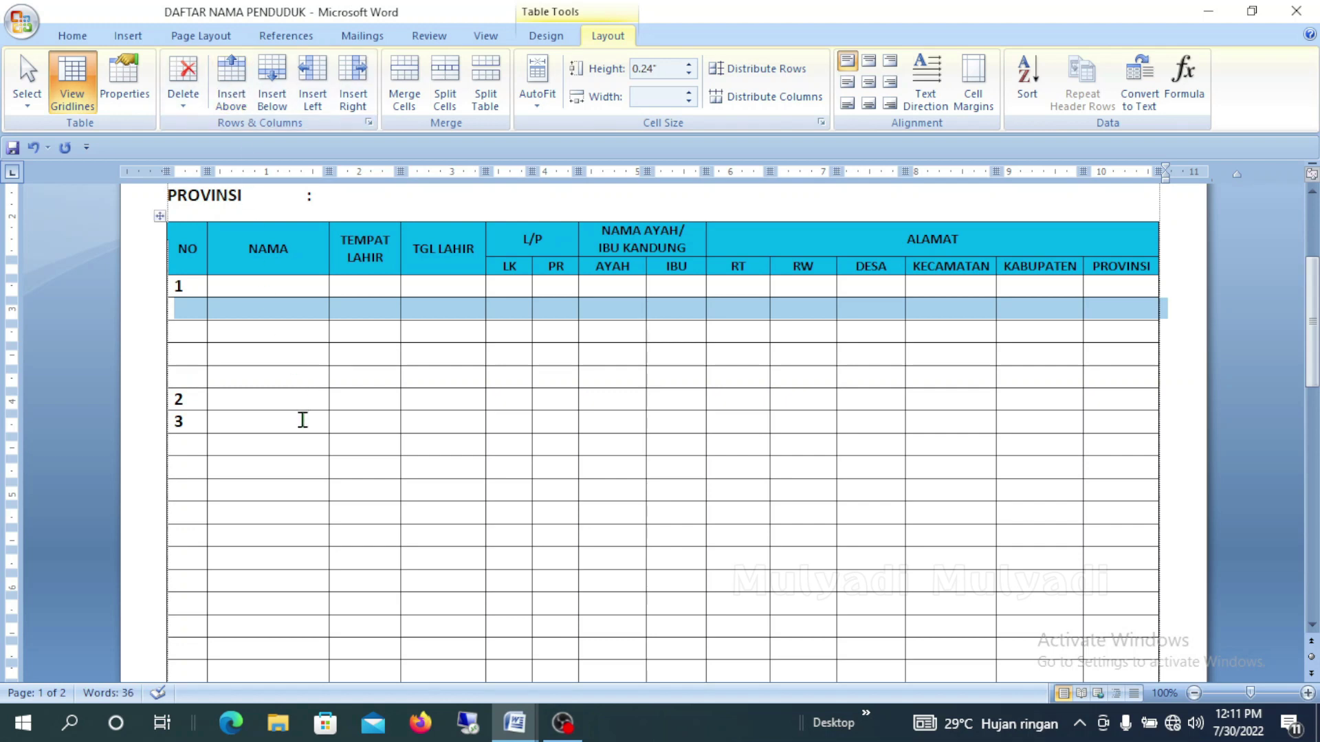
pyautogui.click(303, 420)
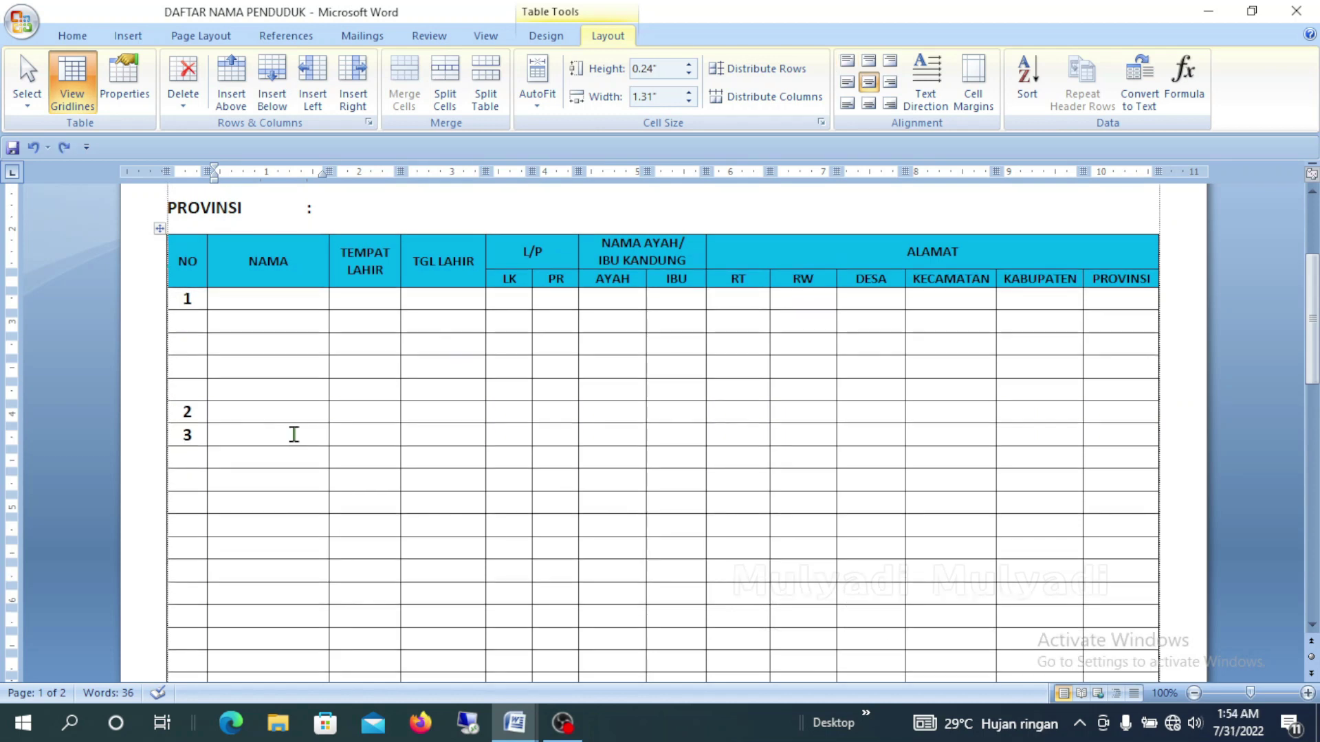
# Select the row numbered 2 and insert four blank rows below it
pyautogui.click(137, 416)
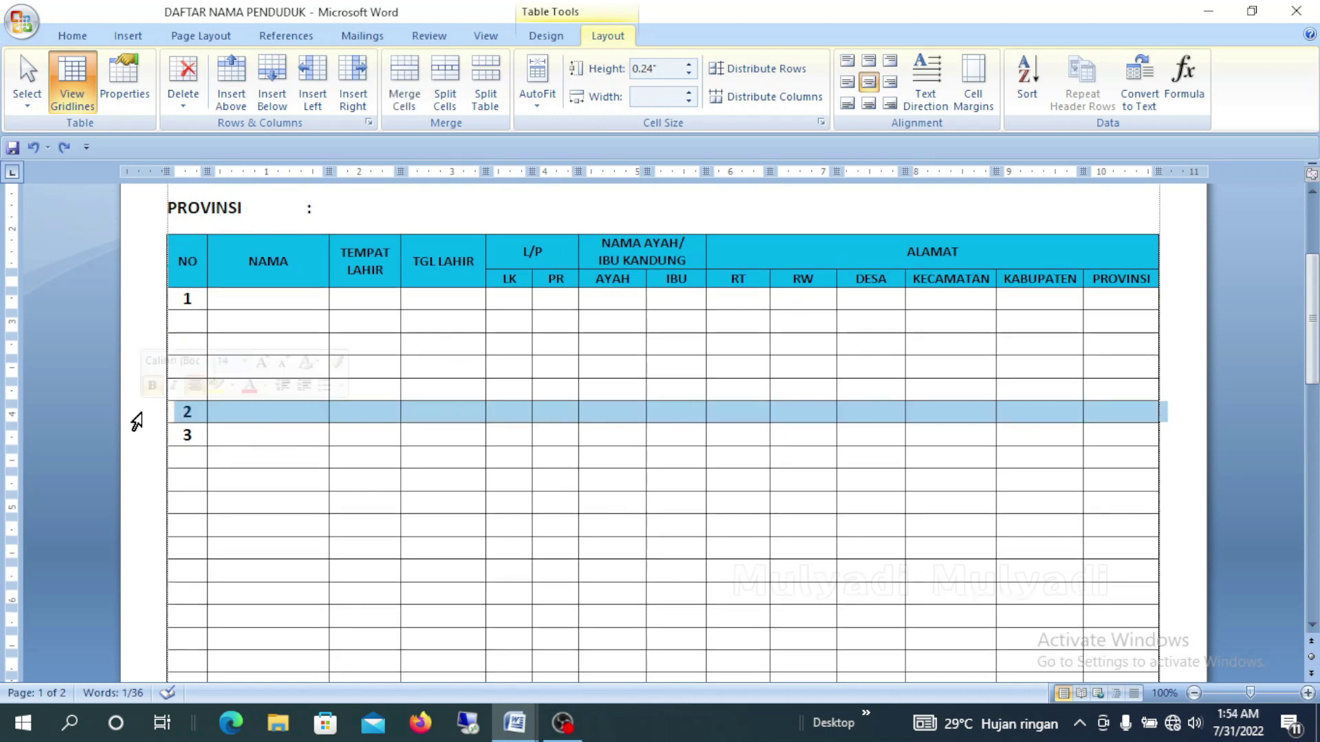
pyautogui.click(264, 435)
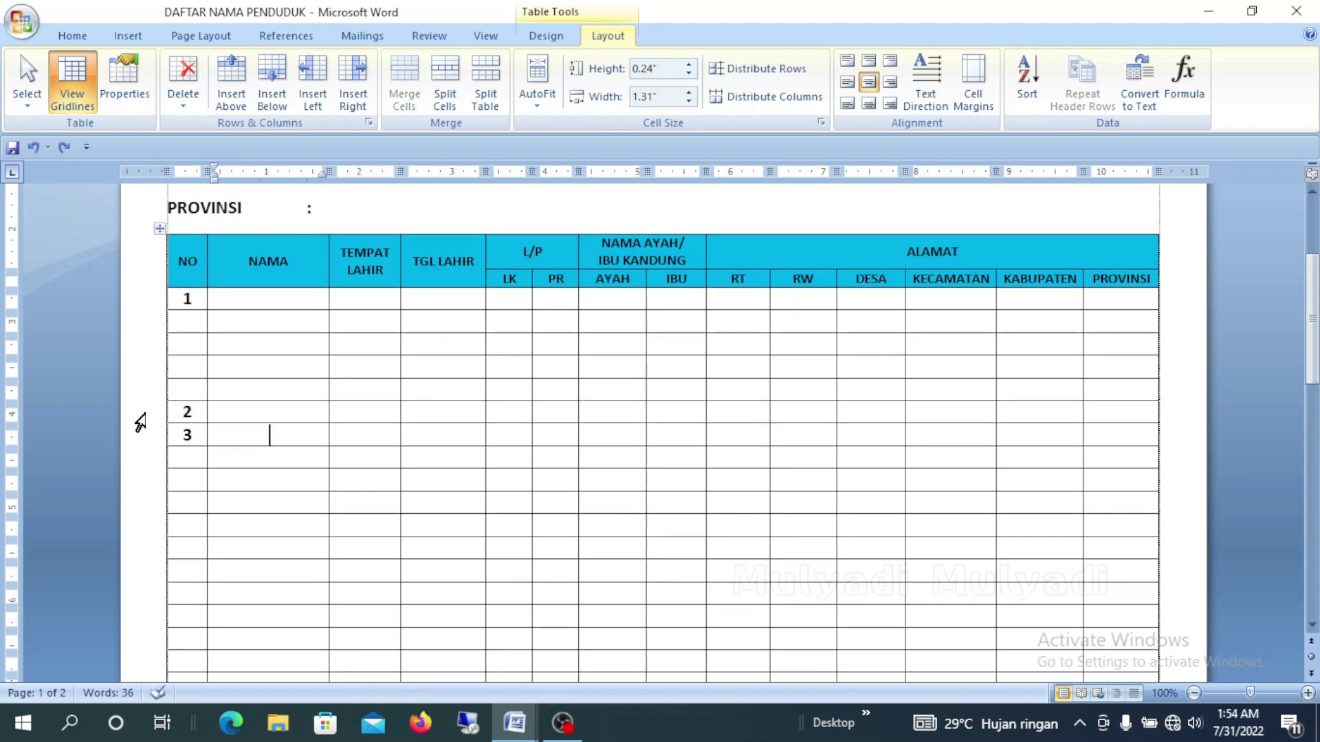
pyautogui.click(140, 416)
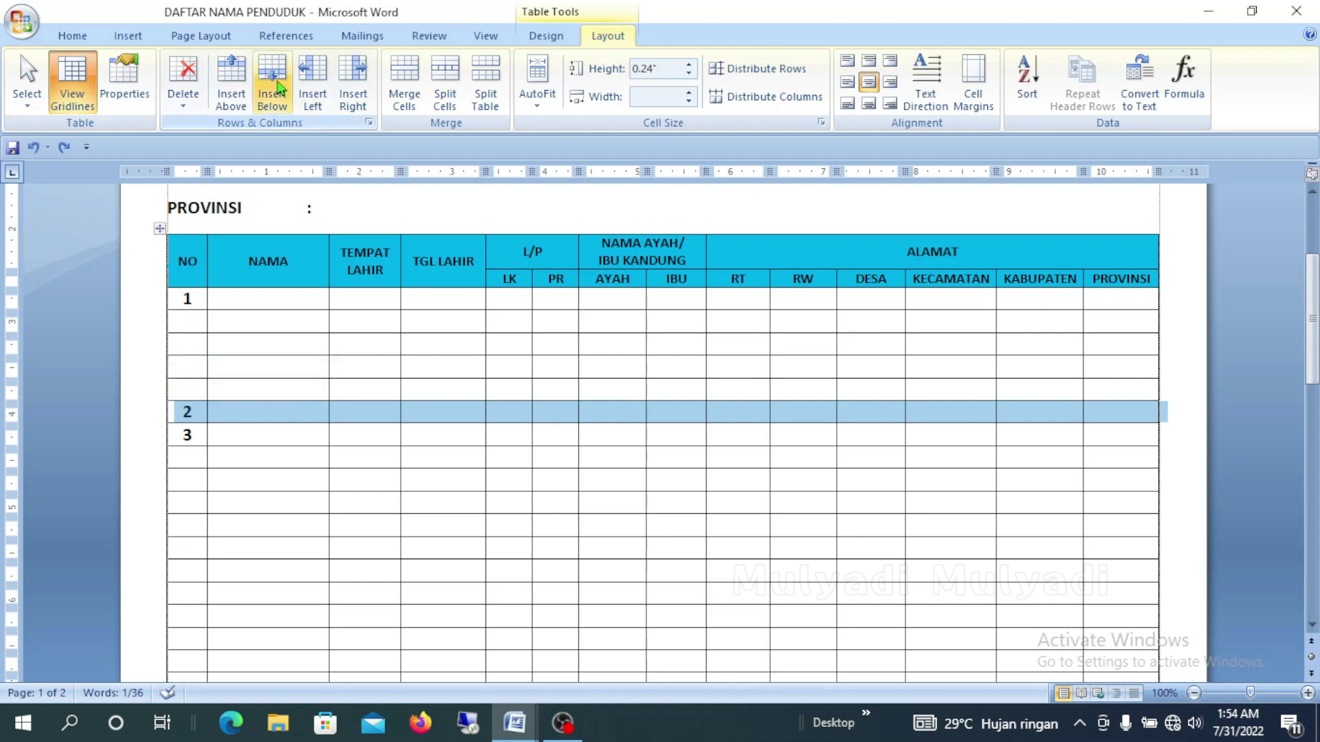
pyautogui.click(278, 86)
pyautogui.click(279, 86)
pyautogui.click(278, 86)
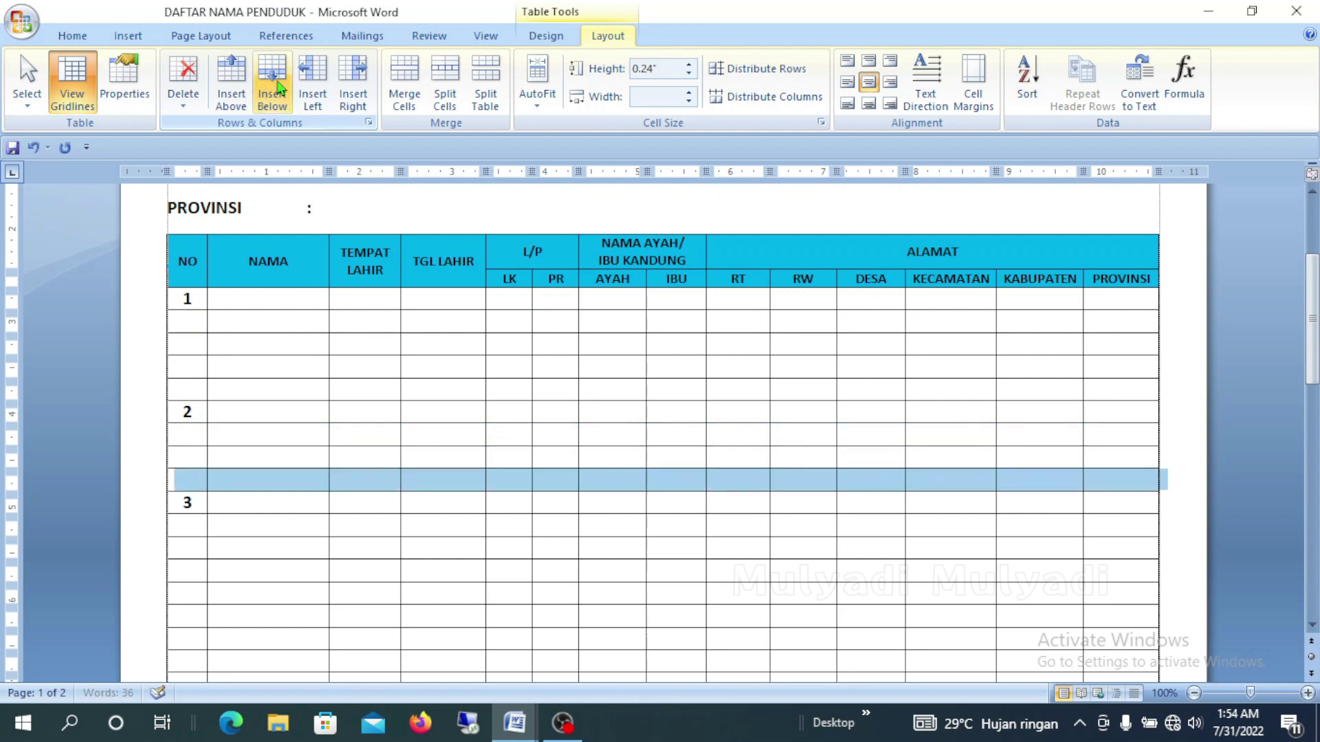
pyautogui.click(278, 86)
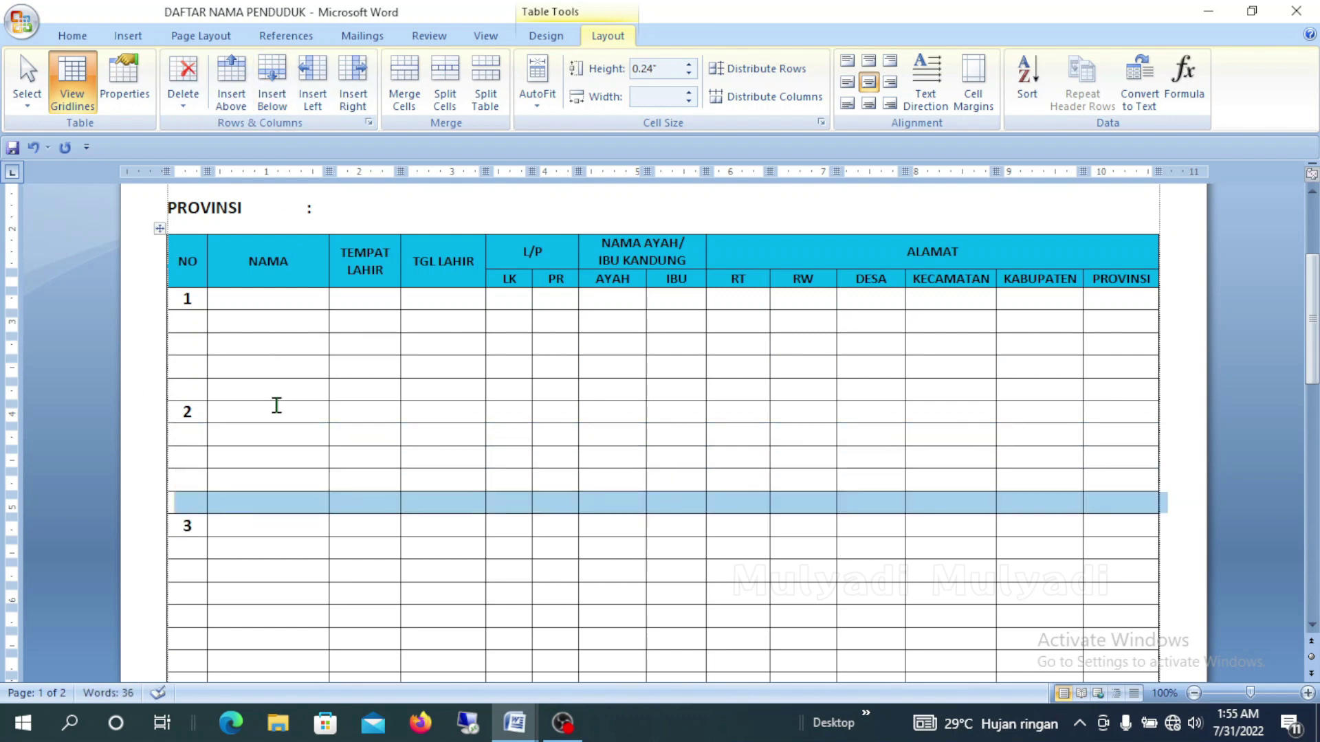
pyautogui.click(275, 410)
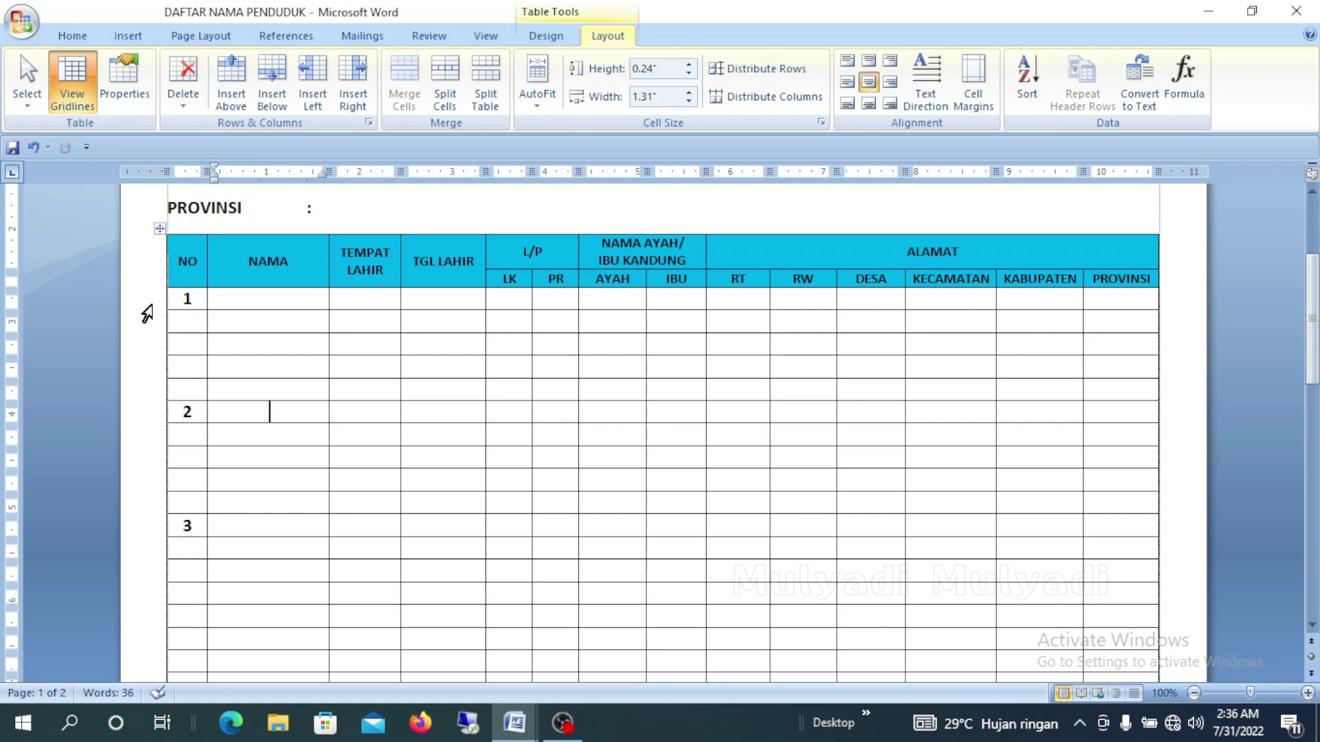
# Set a specified row height of 0.7" on all the table's body rows
pyautogui.moveTo(147, 313)
pyautogui.mouseDown()
pyautogui.moveTo(163, 638)
pyautogui.moveTo(211, 593)
pyautogui.mouseUp()
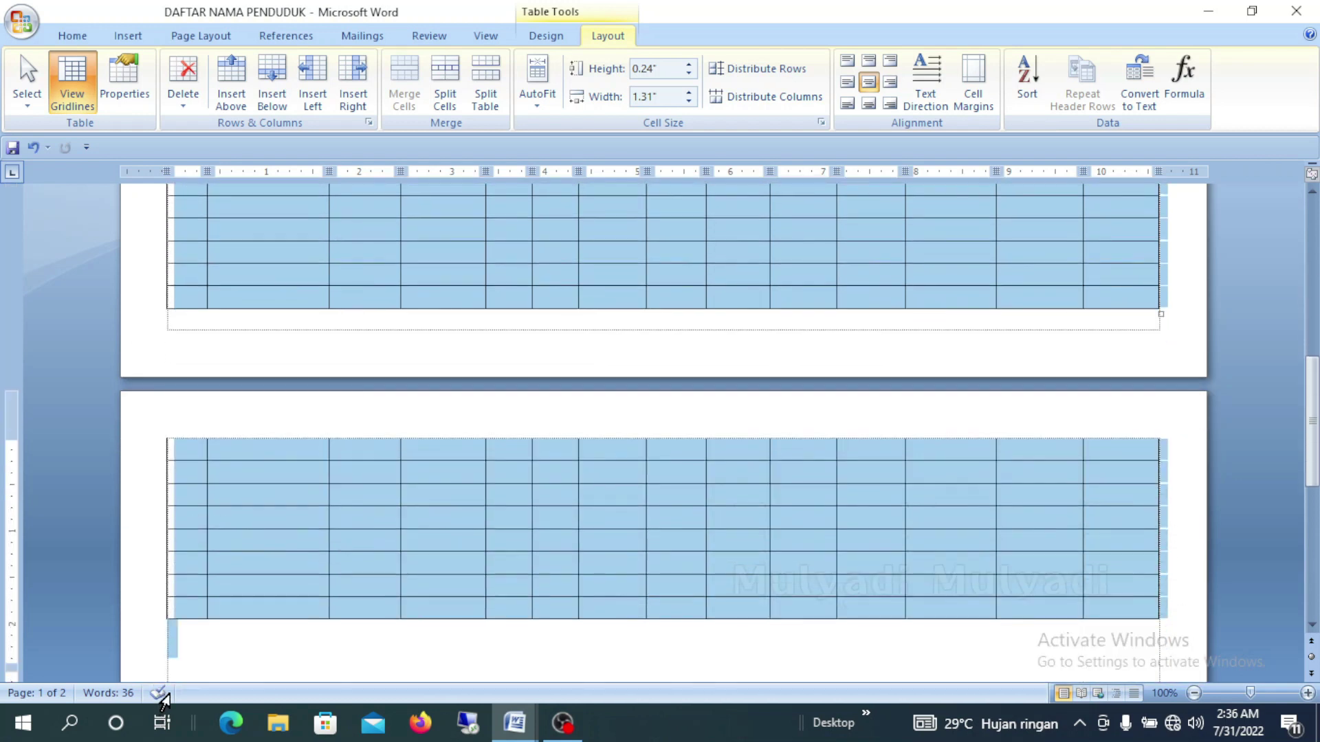
pyautogui.moveTo(210, 593); pyautogui.dragTo(273, 507)
pyautogui.rightClick(274, 509)
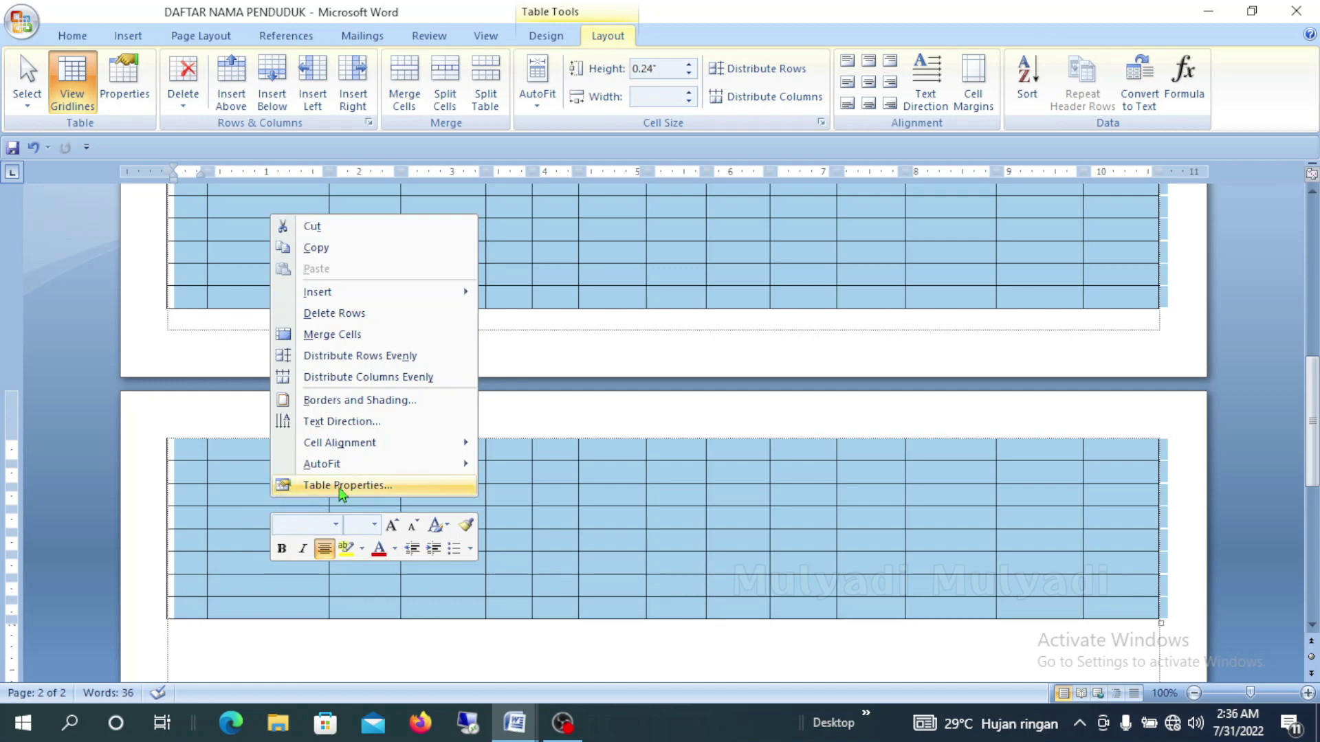
pyautogui.click(341, 485)
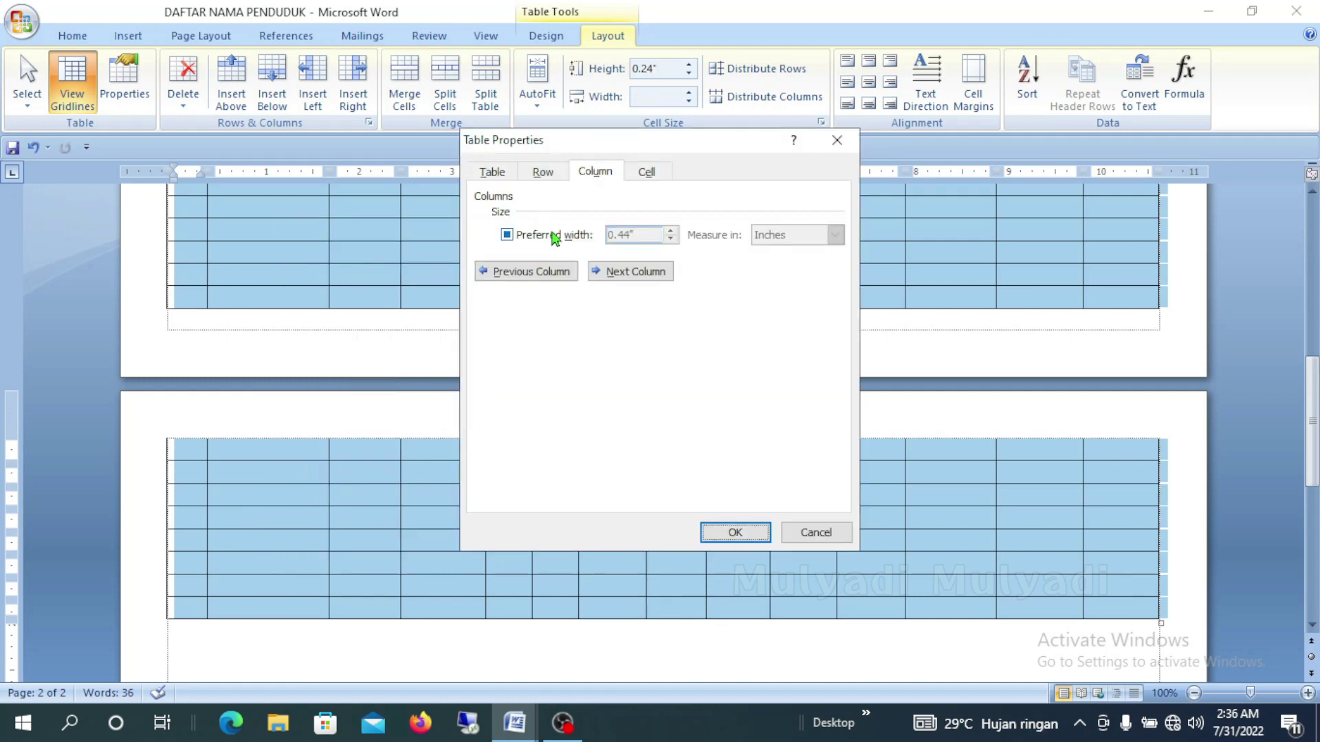
pyautogui.click(545, 176)
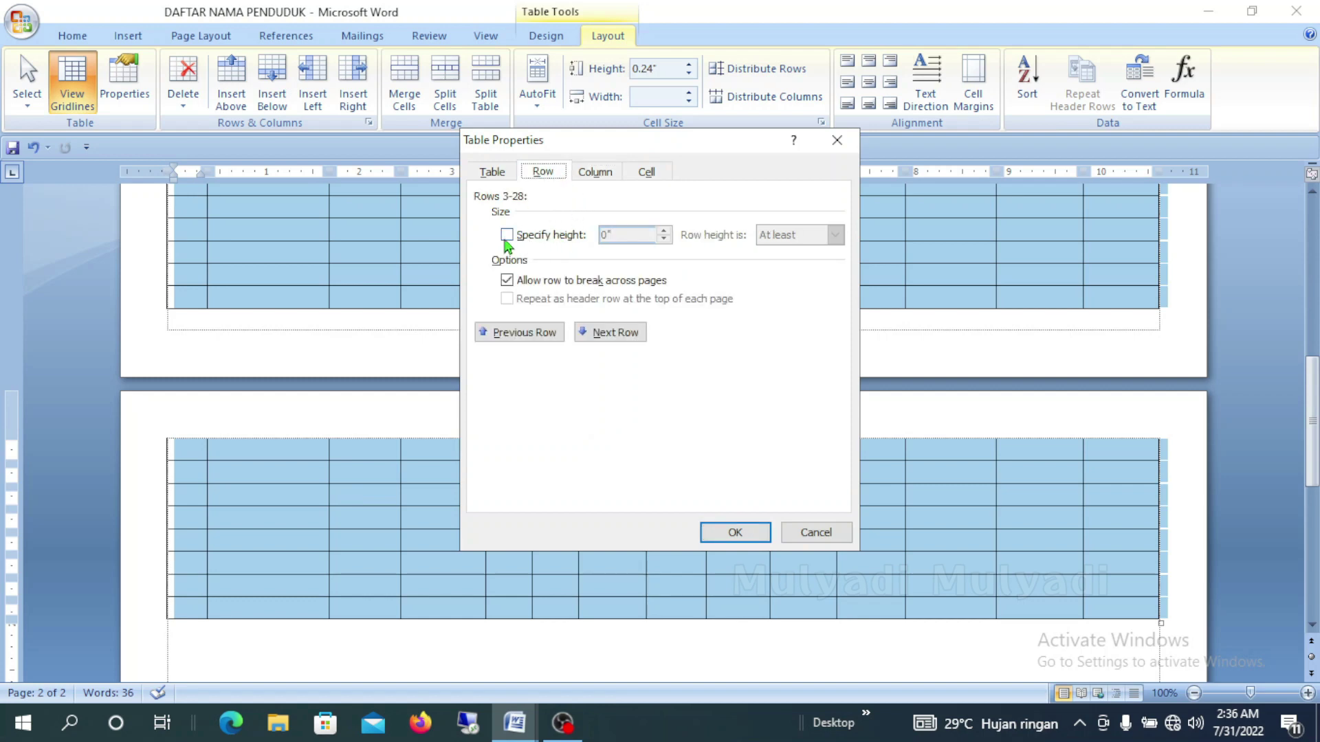
pyautogui.click(506, 236)
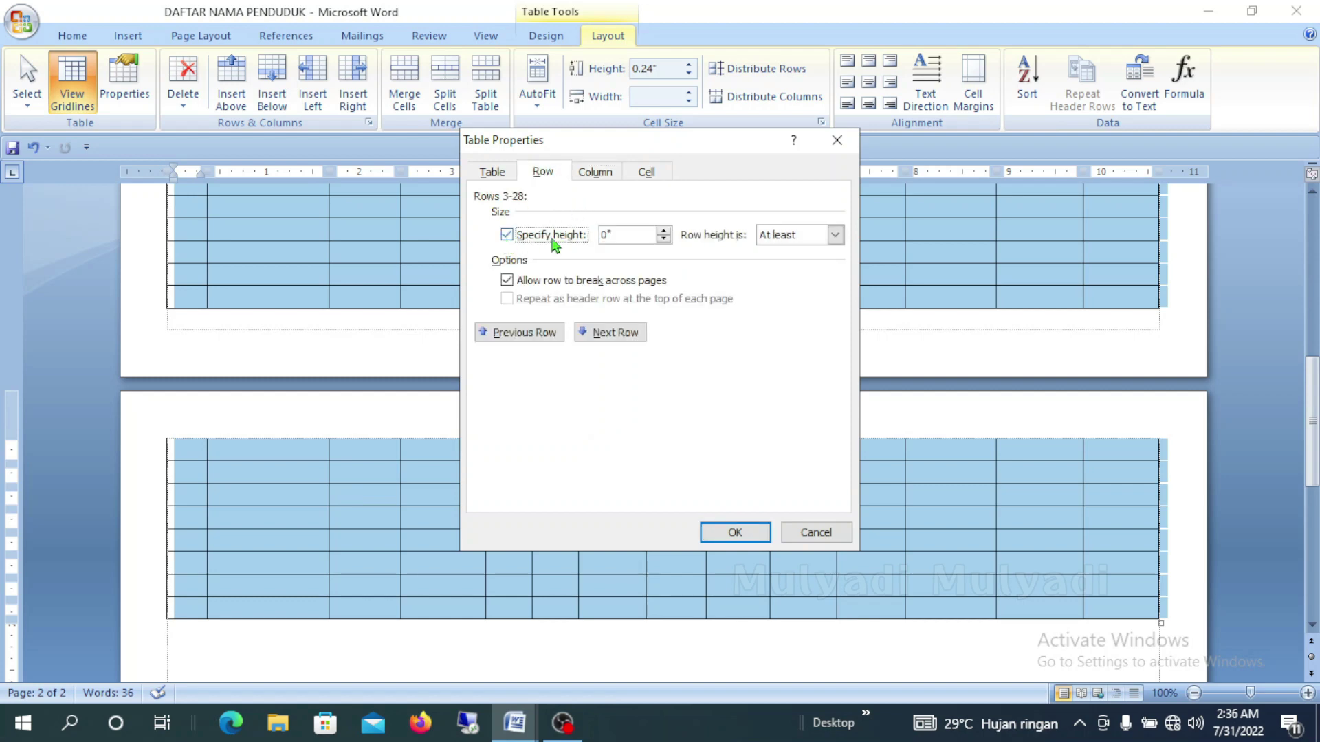
pyautogui.click(664, 231)
pyautogui.click(733, 536)
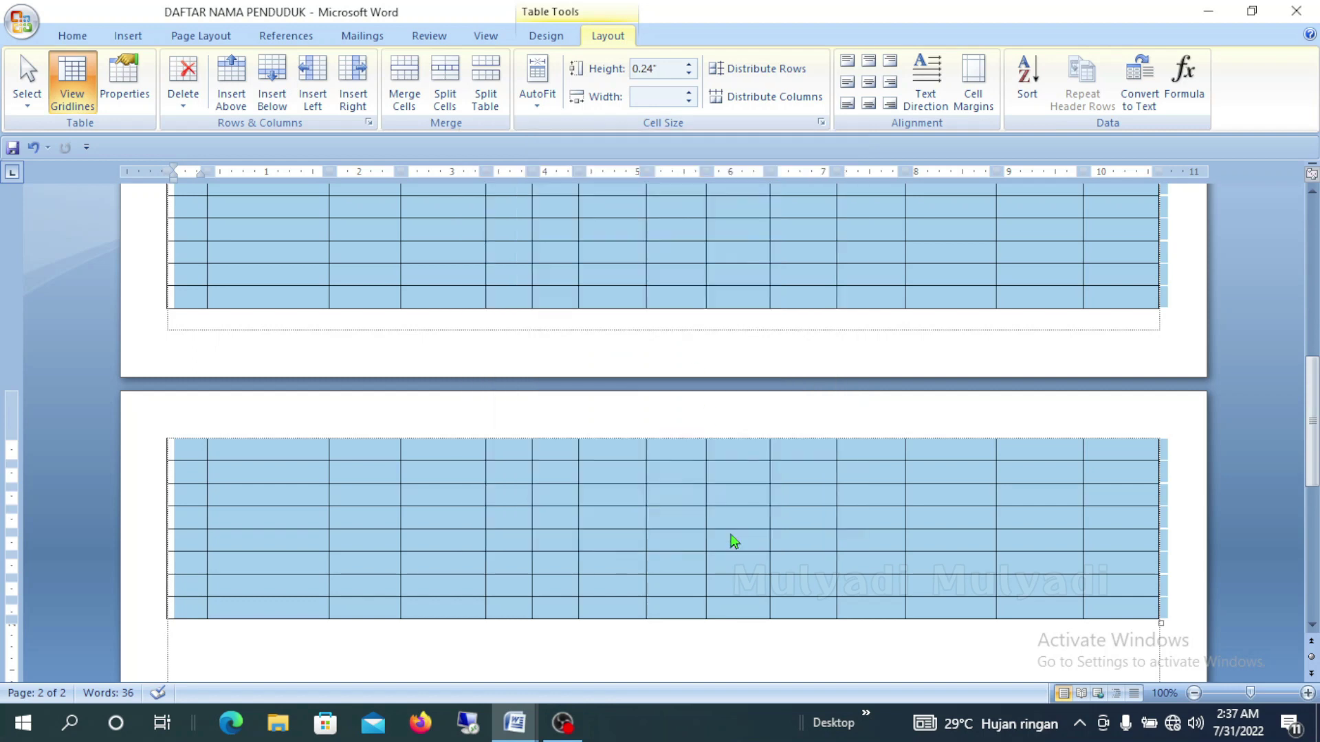
pyautogui.scroll(10, 696, 415)
pyautogui.scroll(4, 697, 415)
pyautogui.scroll(-5, 691, 416)
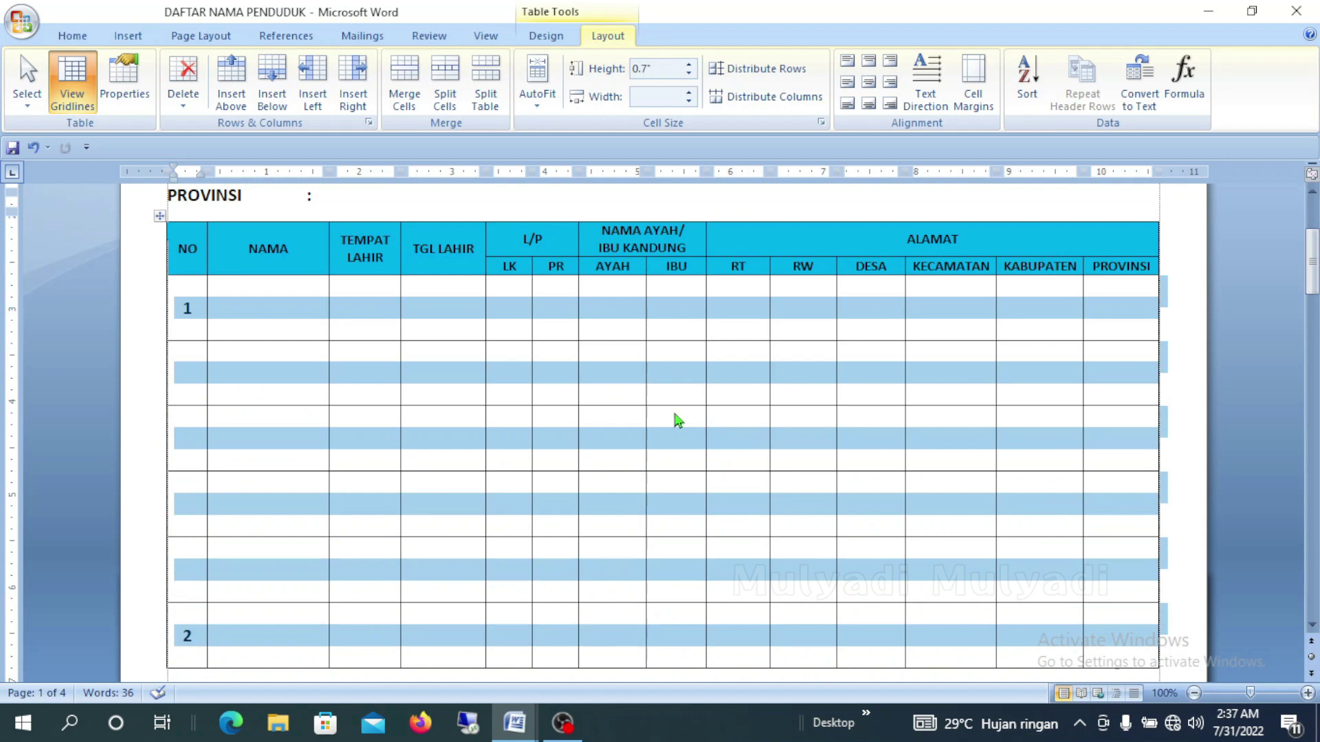
# Give the row-1 cells from NAMA rightward a preferred column width of 1.8"
pyautogui.click(621, 421)
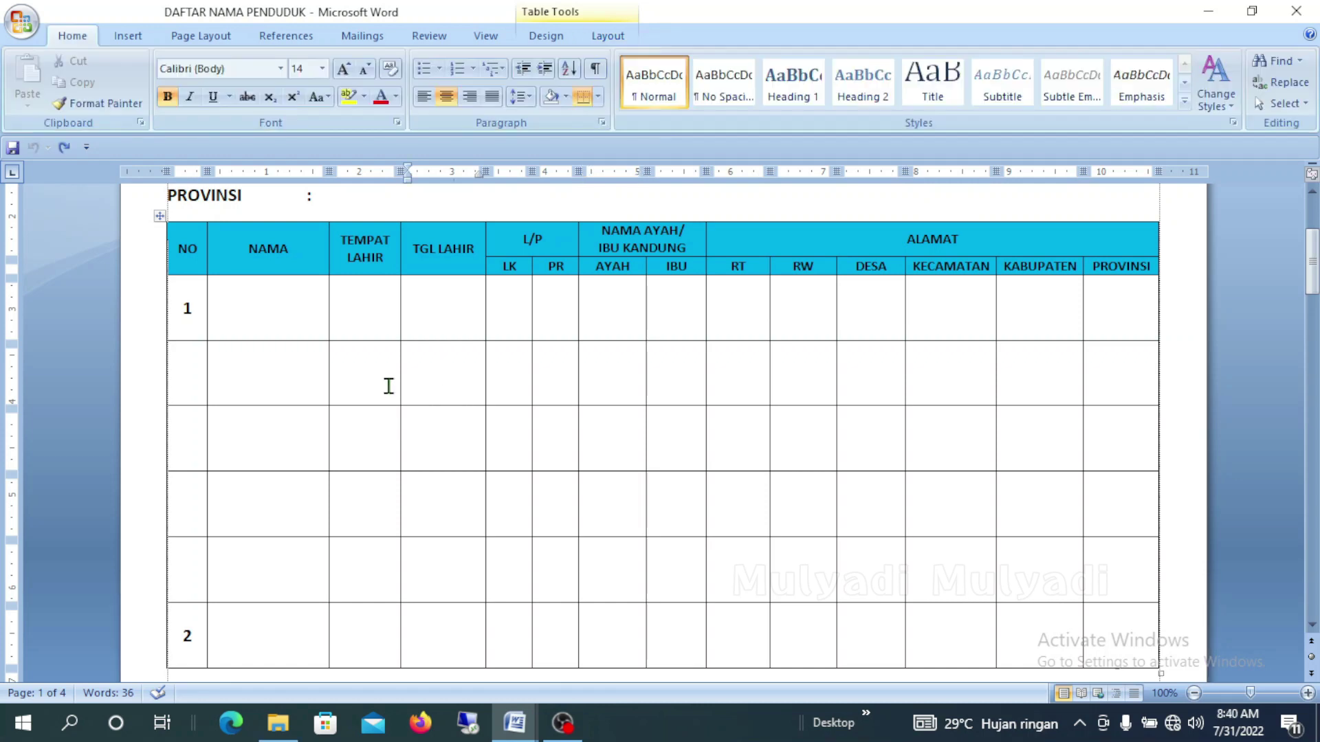
pyautogui.moveTo(271, 310); pyautogui.dragTo(797, 316)
pyautogui.click(433, 316)
pyautogui.moveTo(286, 307); pyautogui.dragTo(792, 315)
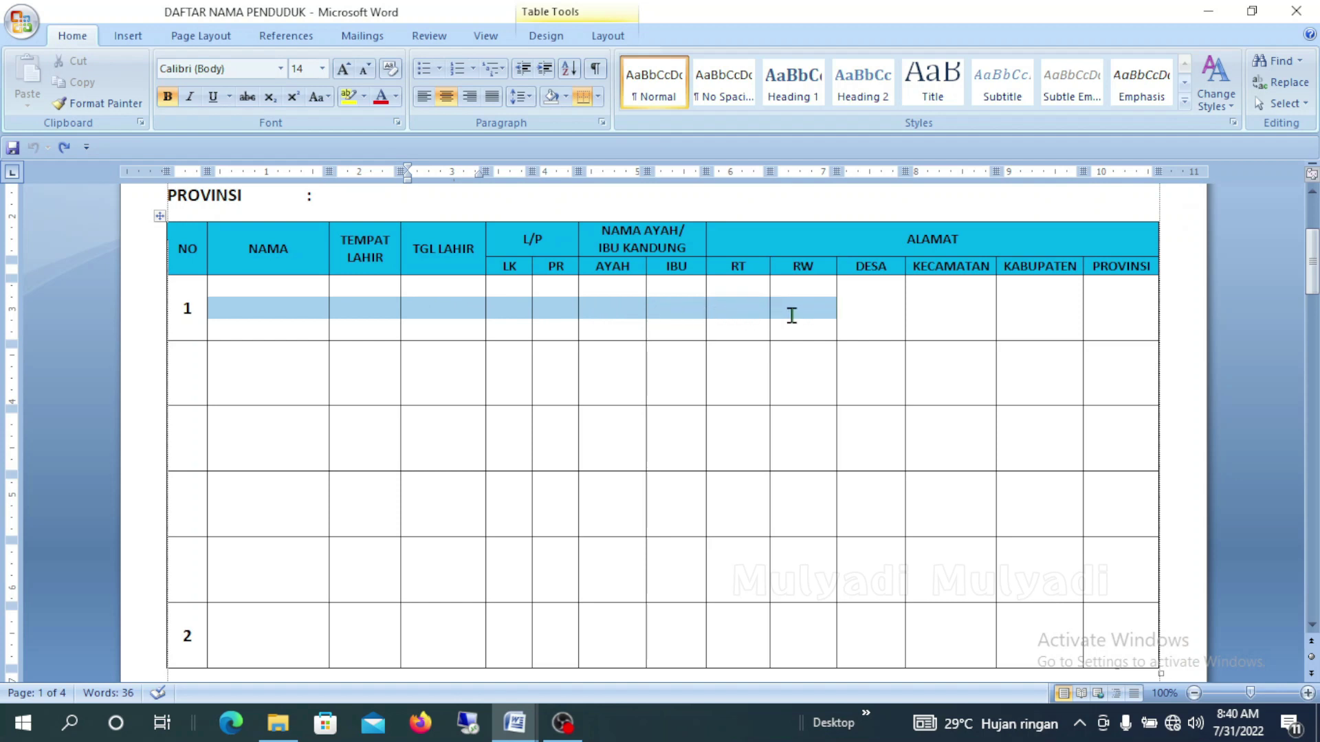
pyautogui.rightClick(742, 316)
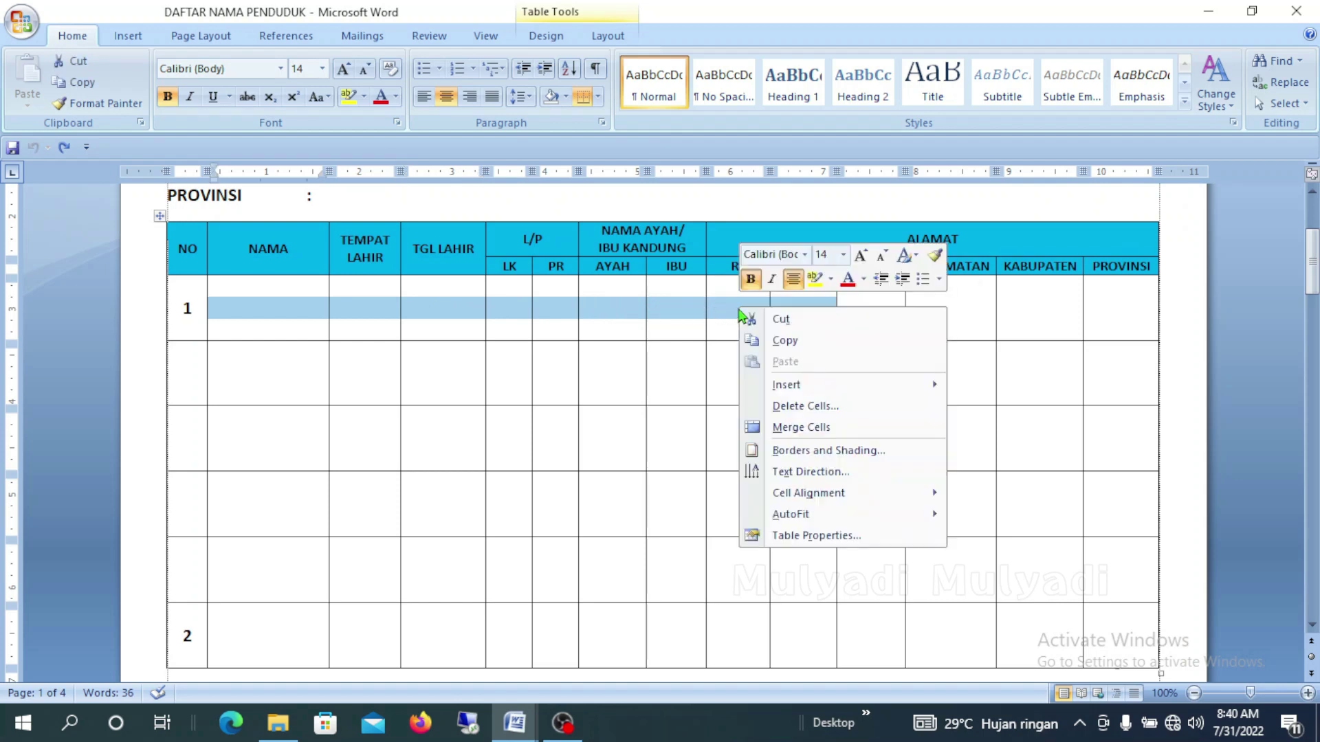
pyautogui.click(756, 537)
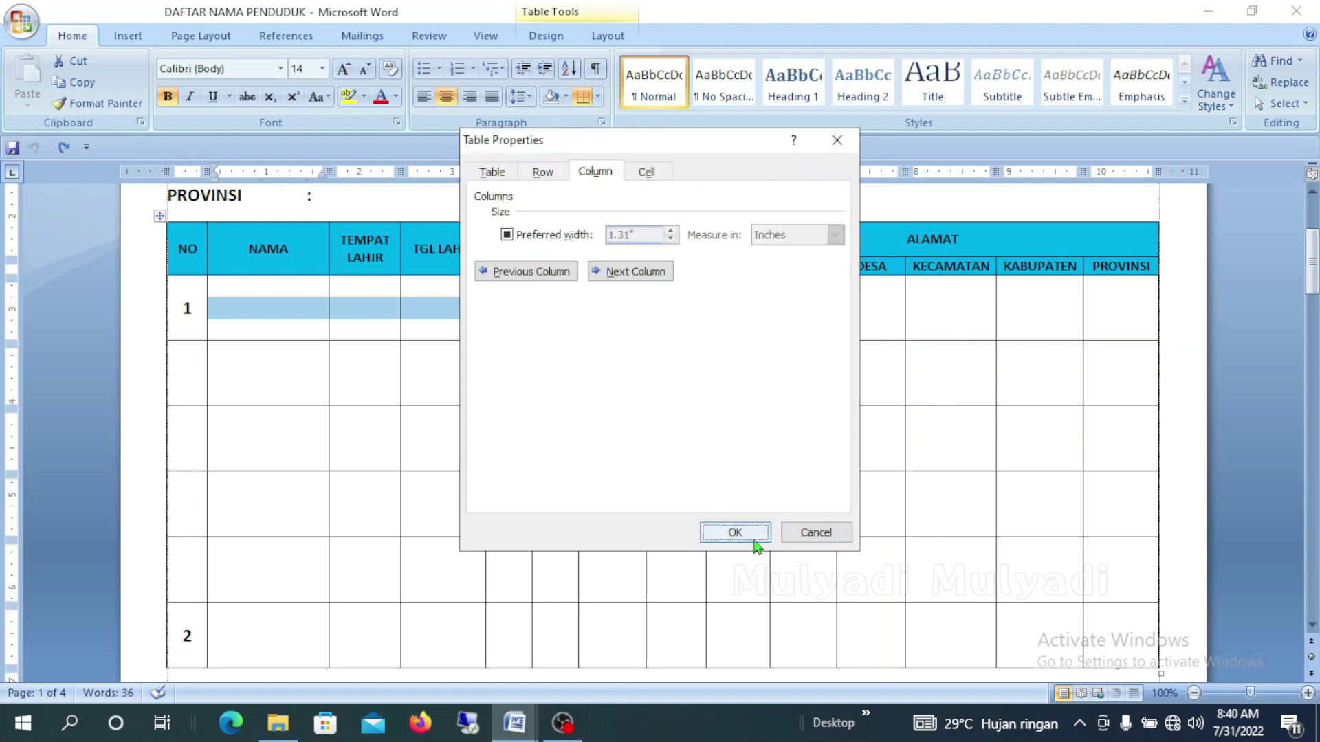
pyautogui.click(592, 178)
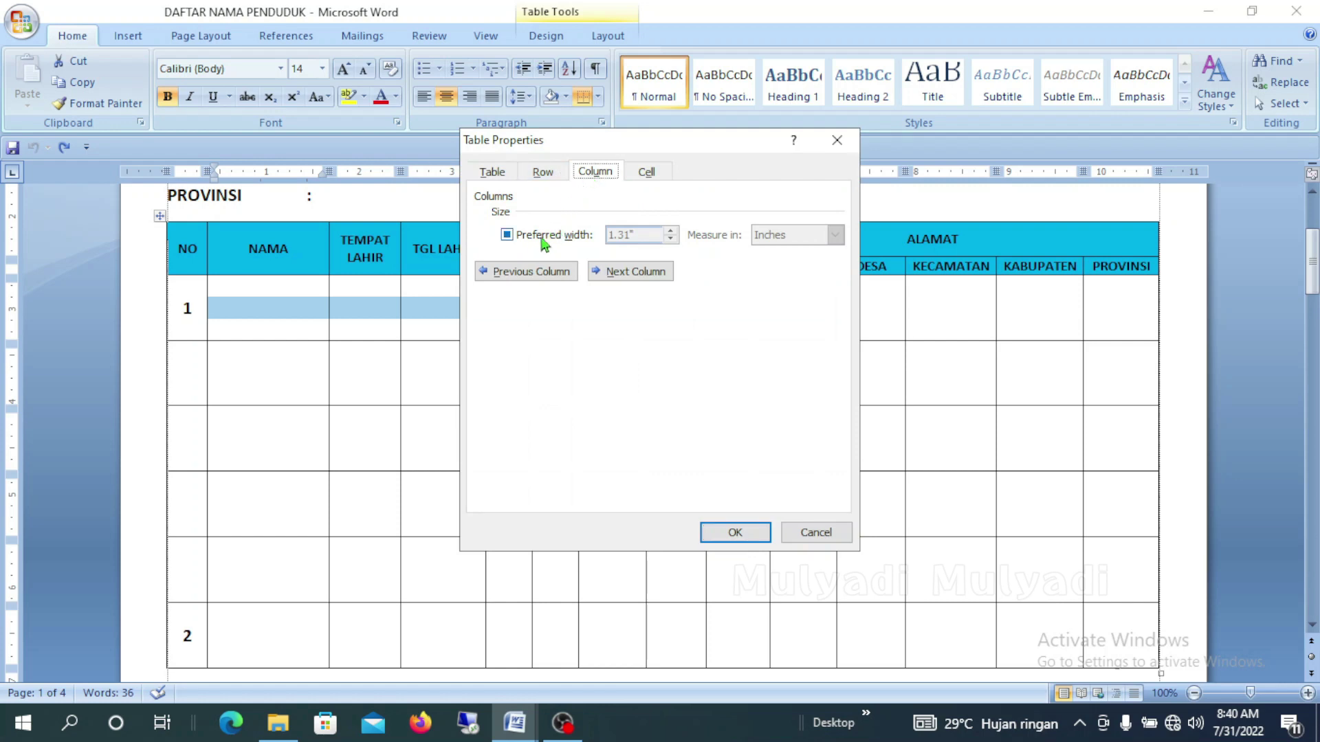
pyautogui.click(507, 235)
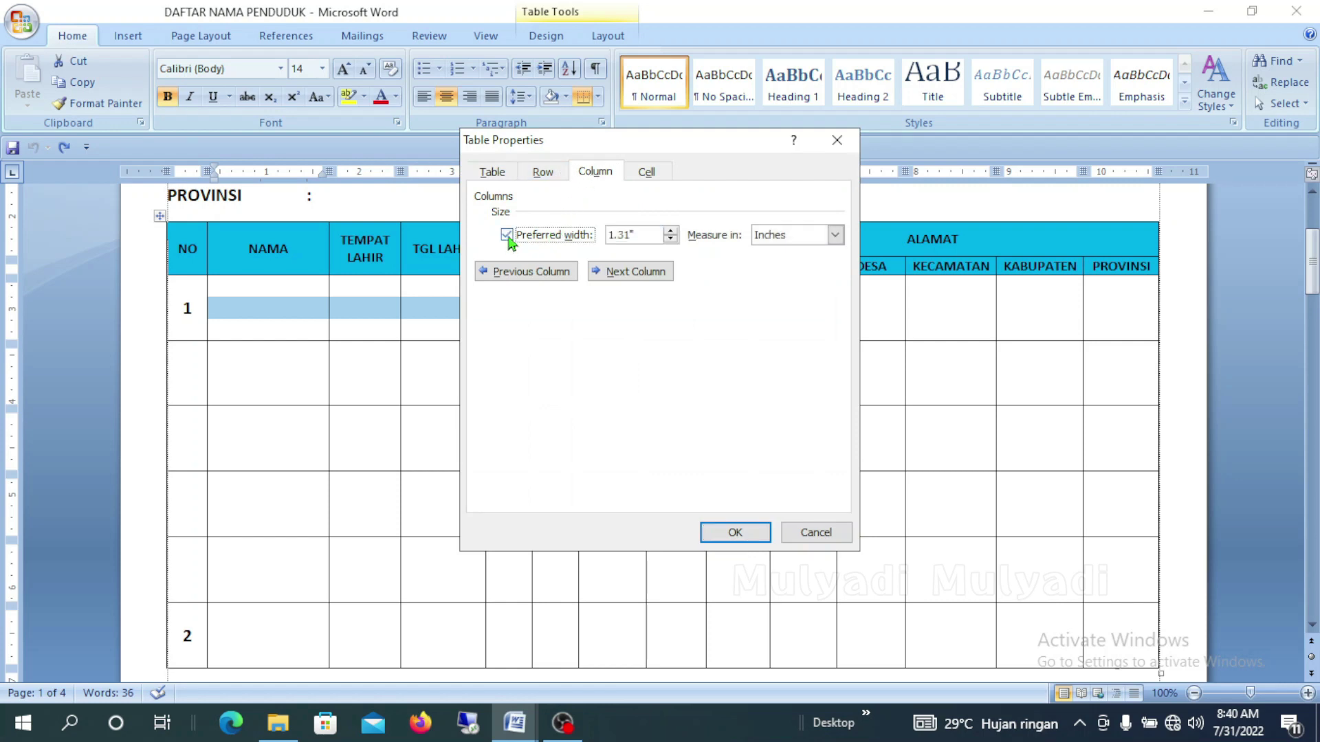
pyautogui.click(671, 232)
pyautogui.click(726, 533)
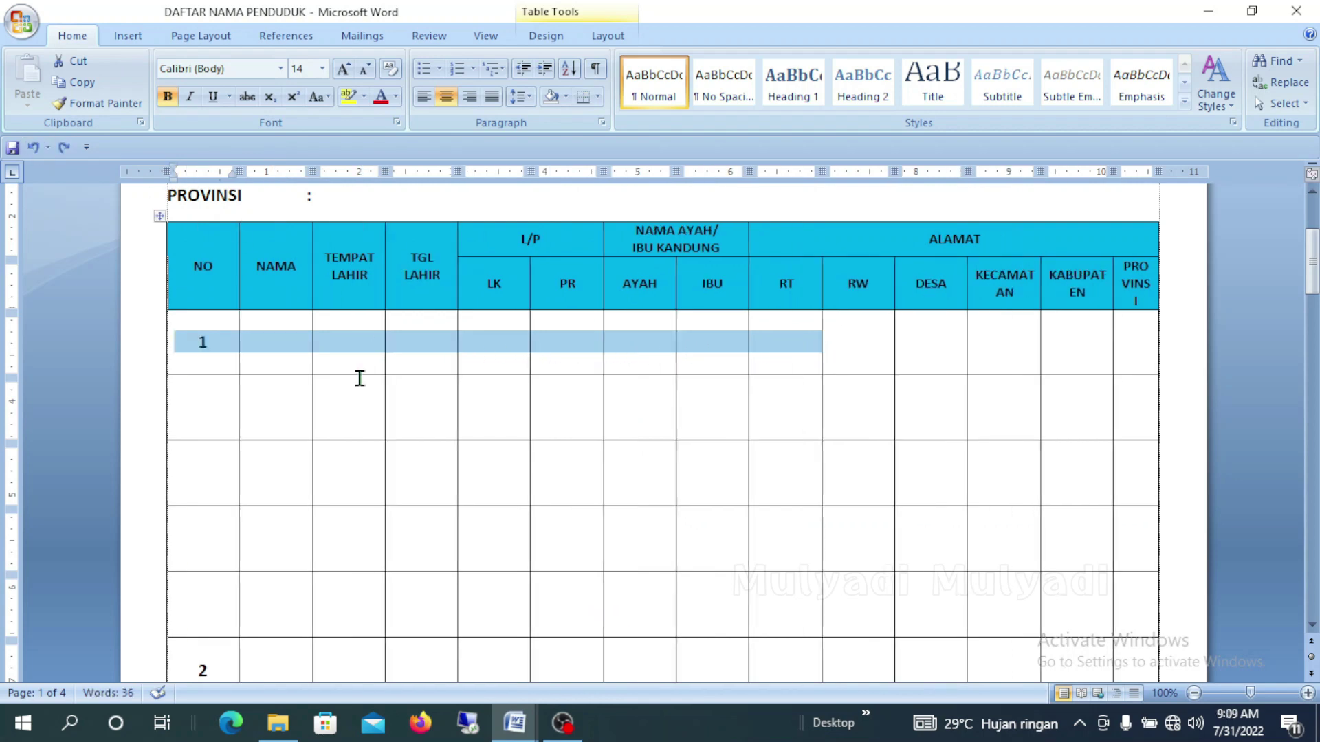
# Select the body cells from NO through PR across the first rows
pyautogui.click(356, 378)
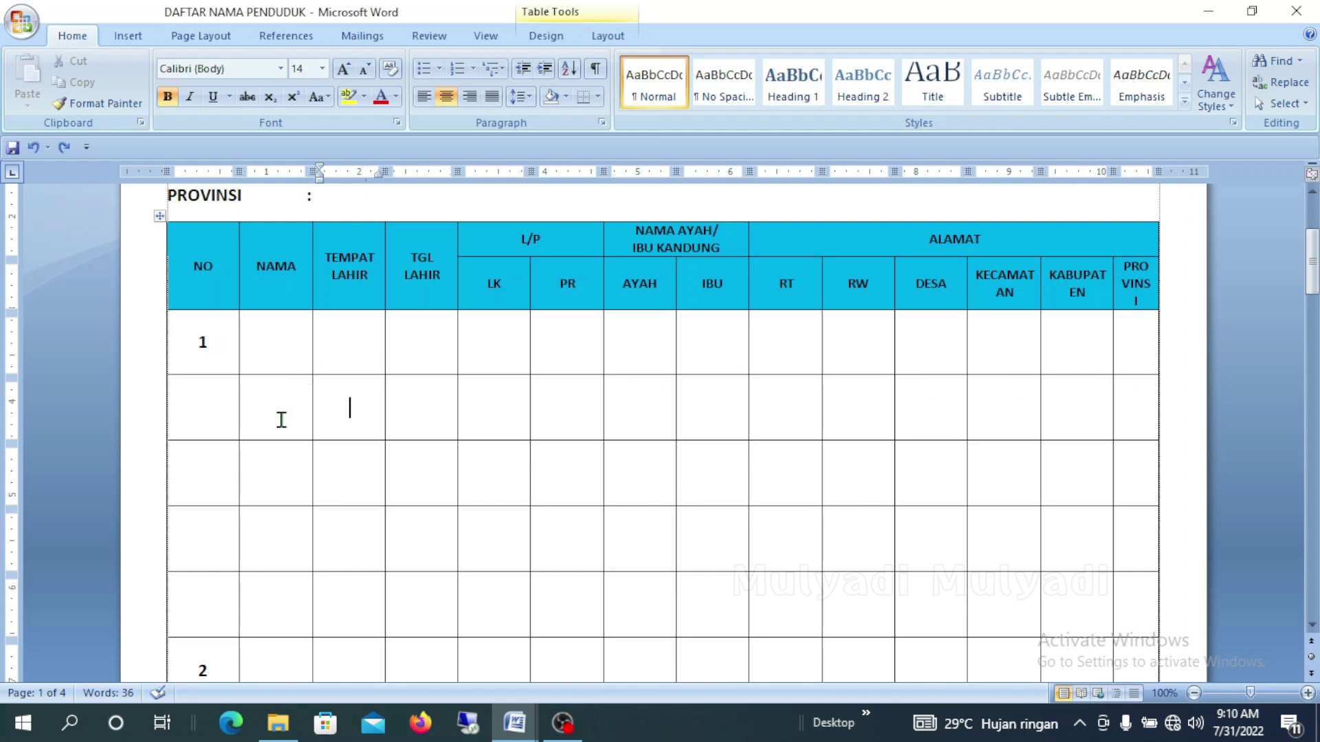
pyautogui.moveTo(170, 337)
pyautogui.mouseDown()
pyautogui.moveTo(621, 389)
pyautogui.moveTo(1126, 712)
pyautogui.moveTo(1052, 569)
pyautogui.mouseUp()
pyautogui.scroll(5, 824, 428)
pyautogui.scroll(3, 823, 428)
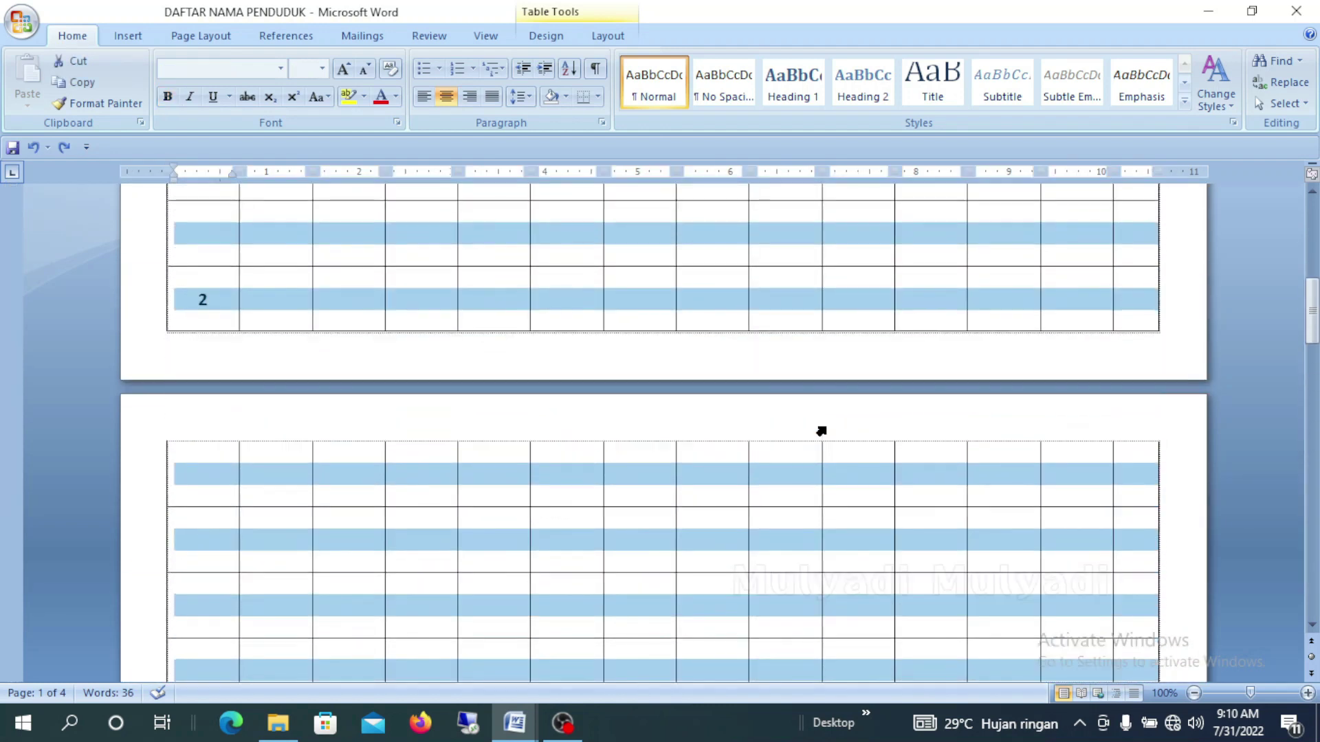
pyautogui.scroll(5, 824, 428)
pyautogui.scroll(-3, 824, 428)
pyautogui.rightClick(771, 408)
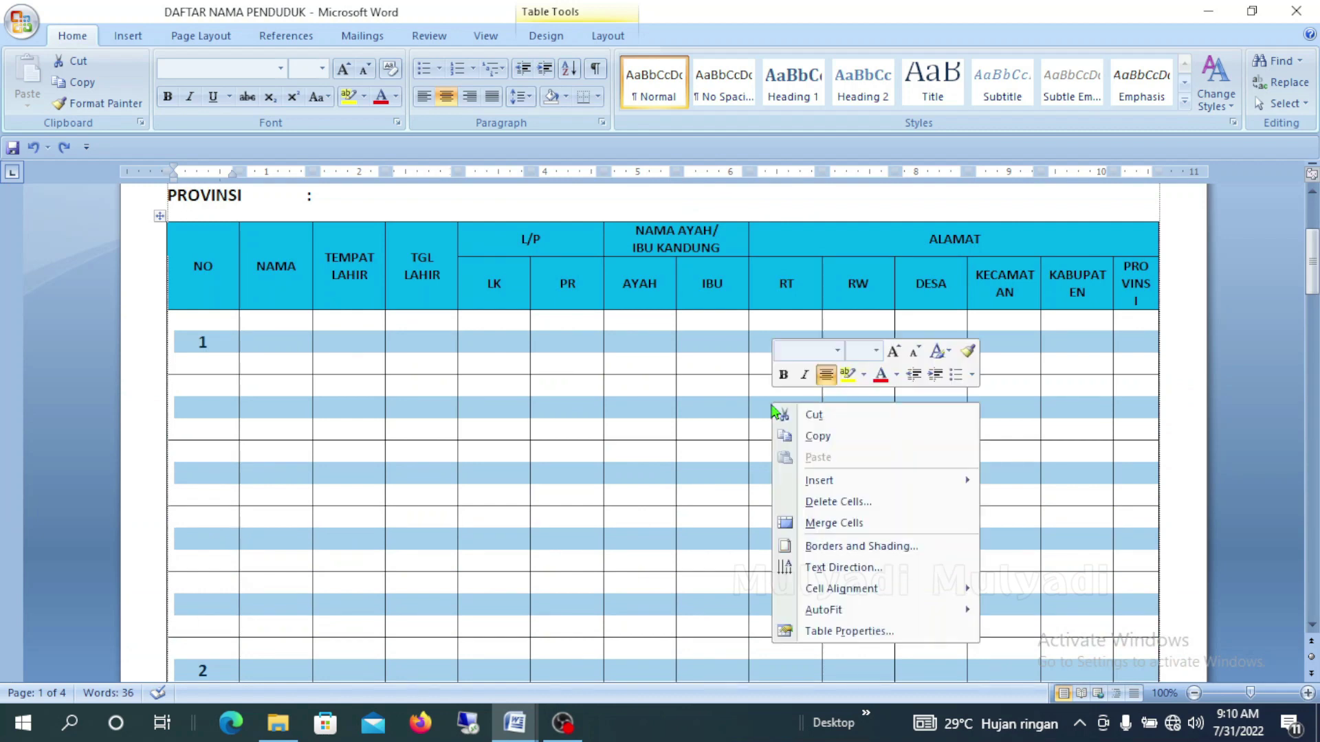
# Add dashed ½ pt inside horizontal borders between the selected rows
pyautogui.click(833, 547)
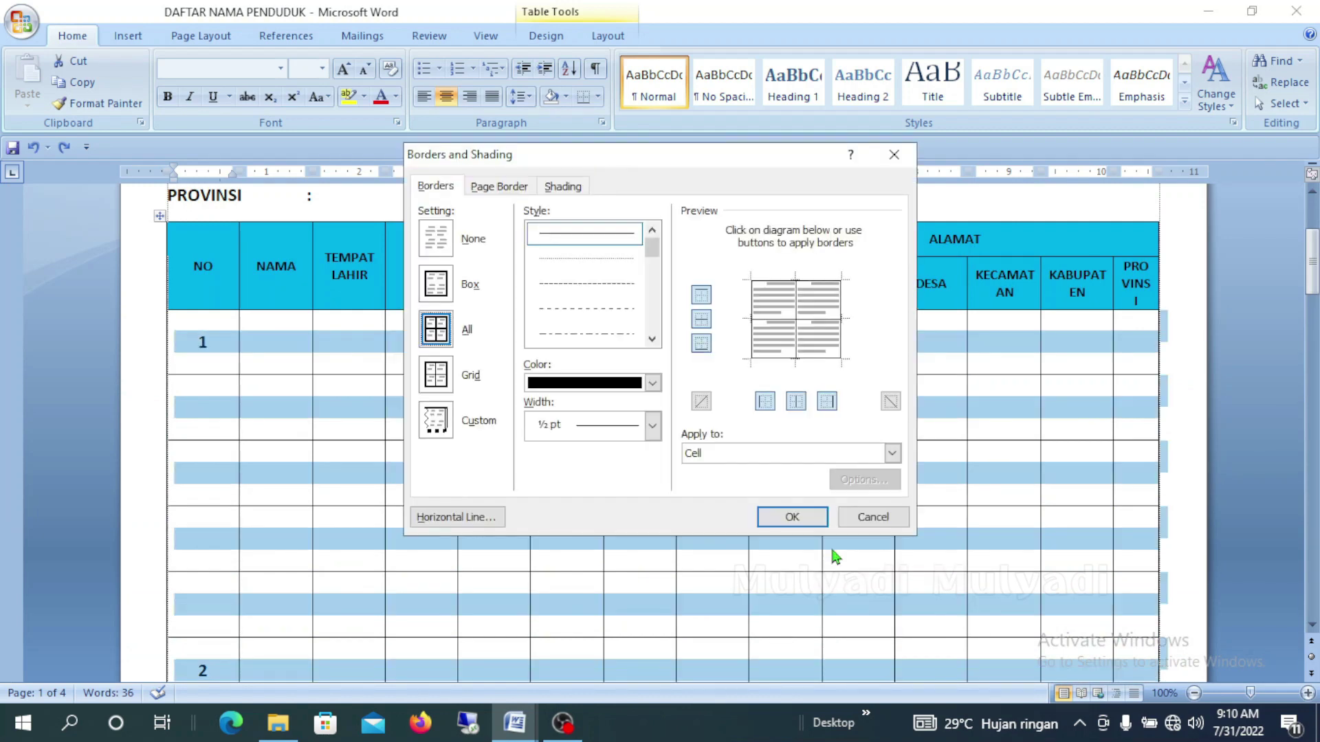
pyautogui.click(440, 421)
pyautogui.click(441, 421)
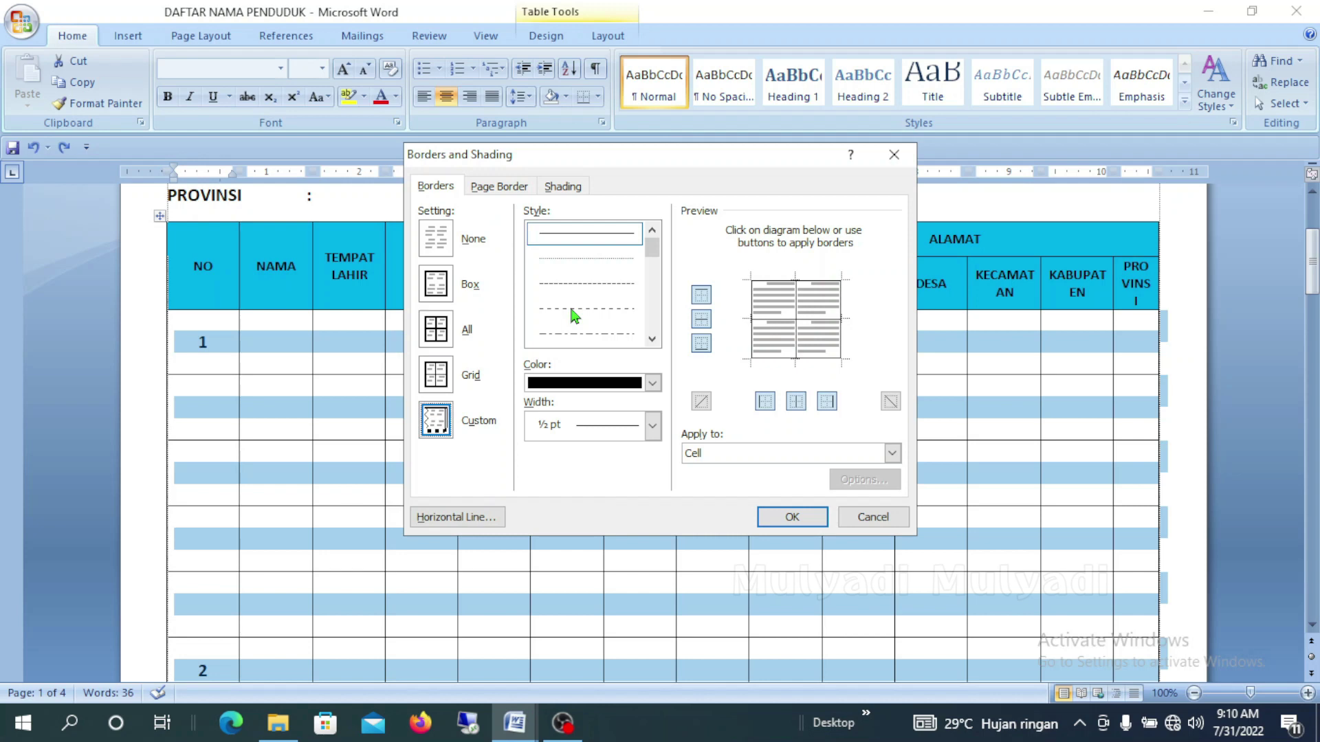
pyautogui.click(574, 309)
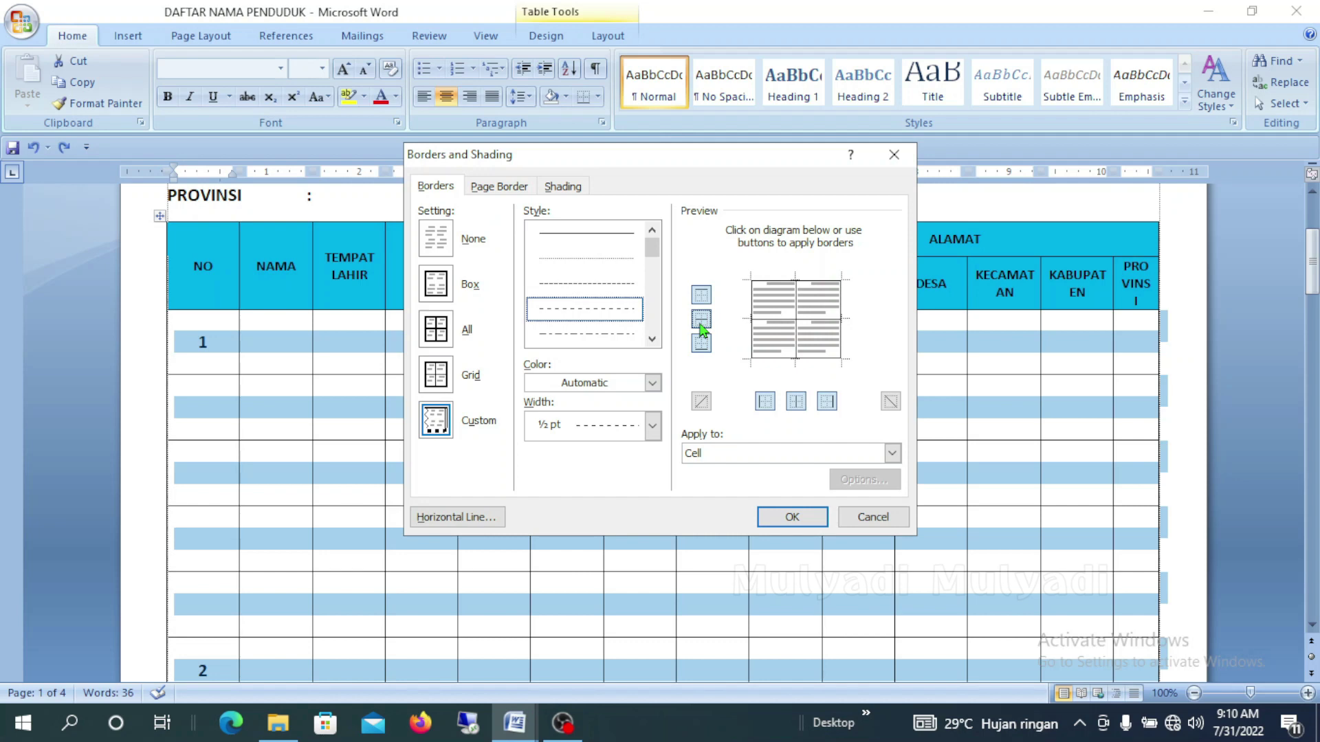
pyautogui.click(700, 323)
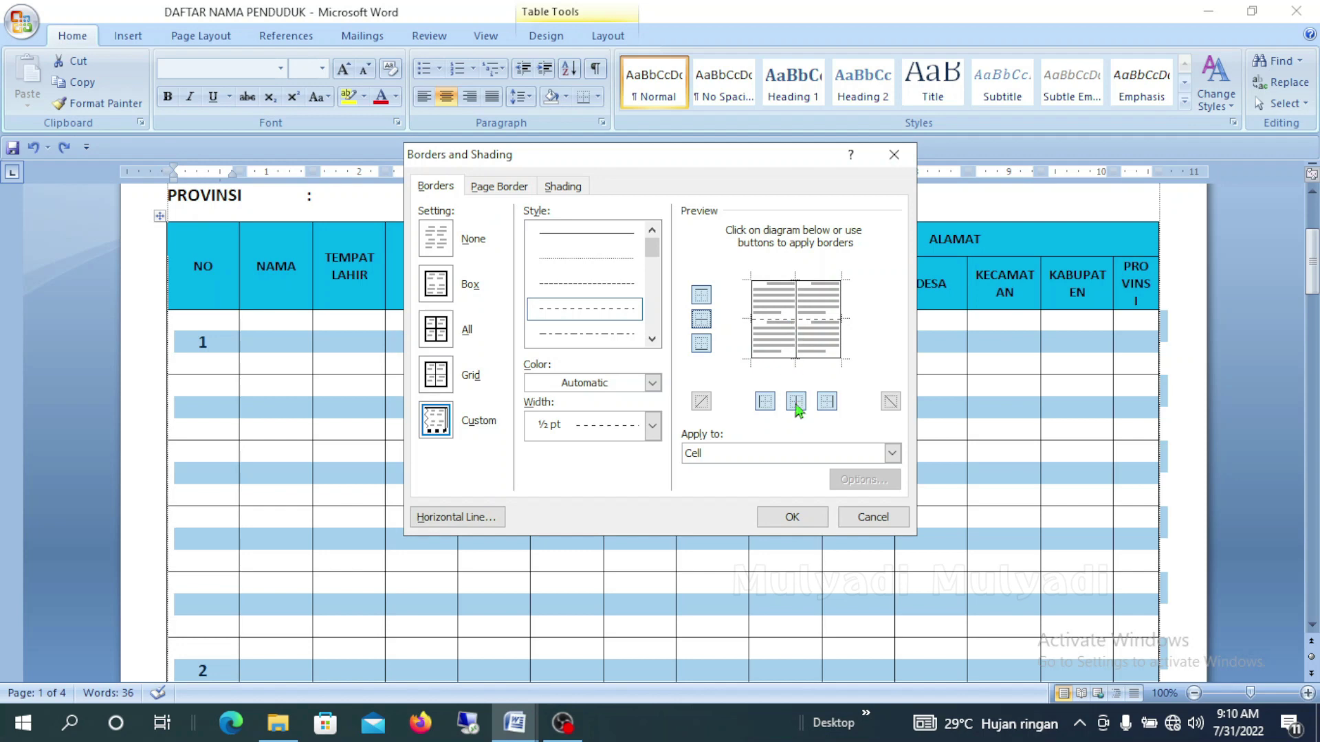
pyautogui.click(792, 517)
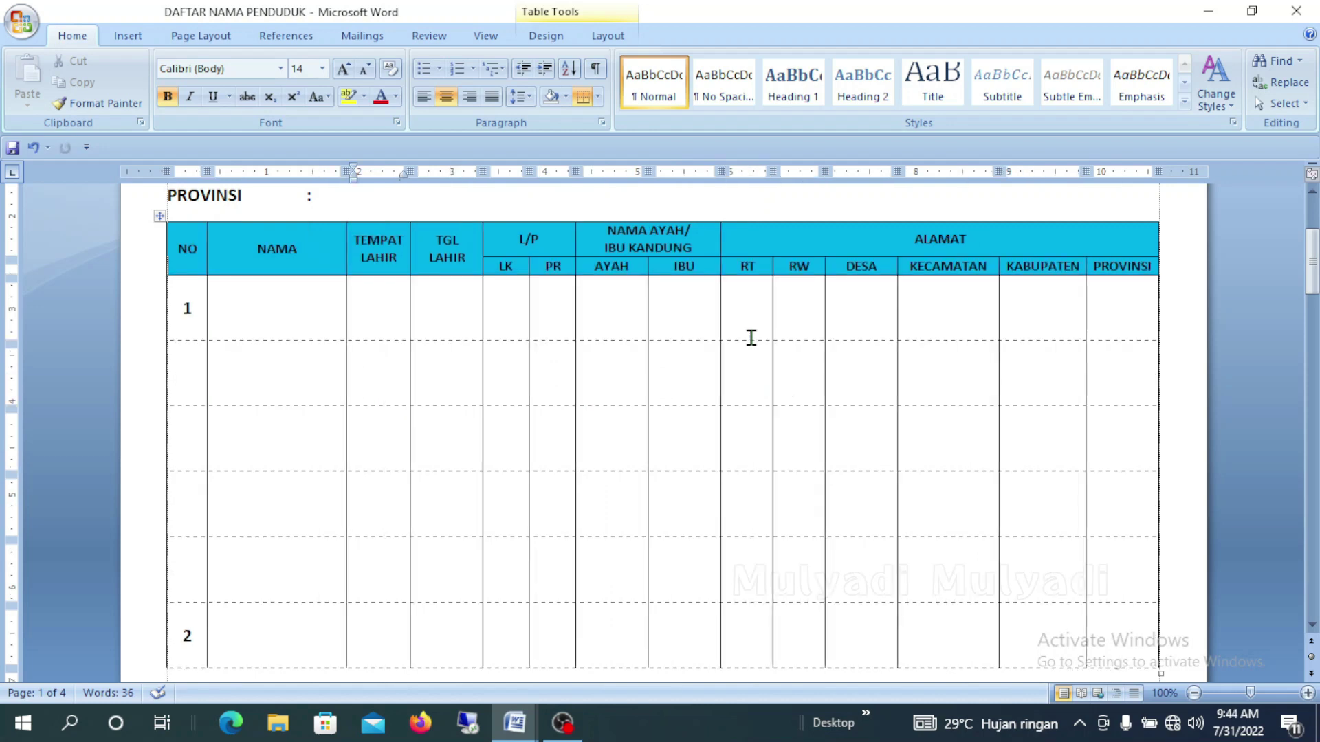
pyautogui.moveTo(182, 249); pyautogui.dragTo(1018, 264)
pyautogui.click(1023, 267)
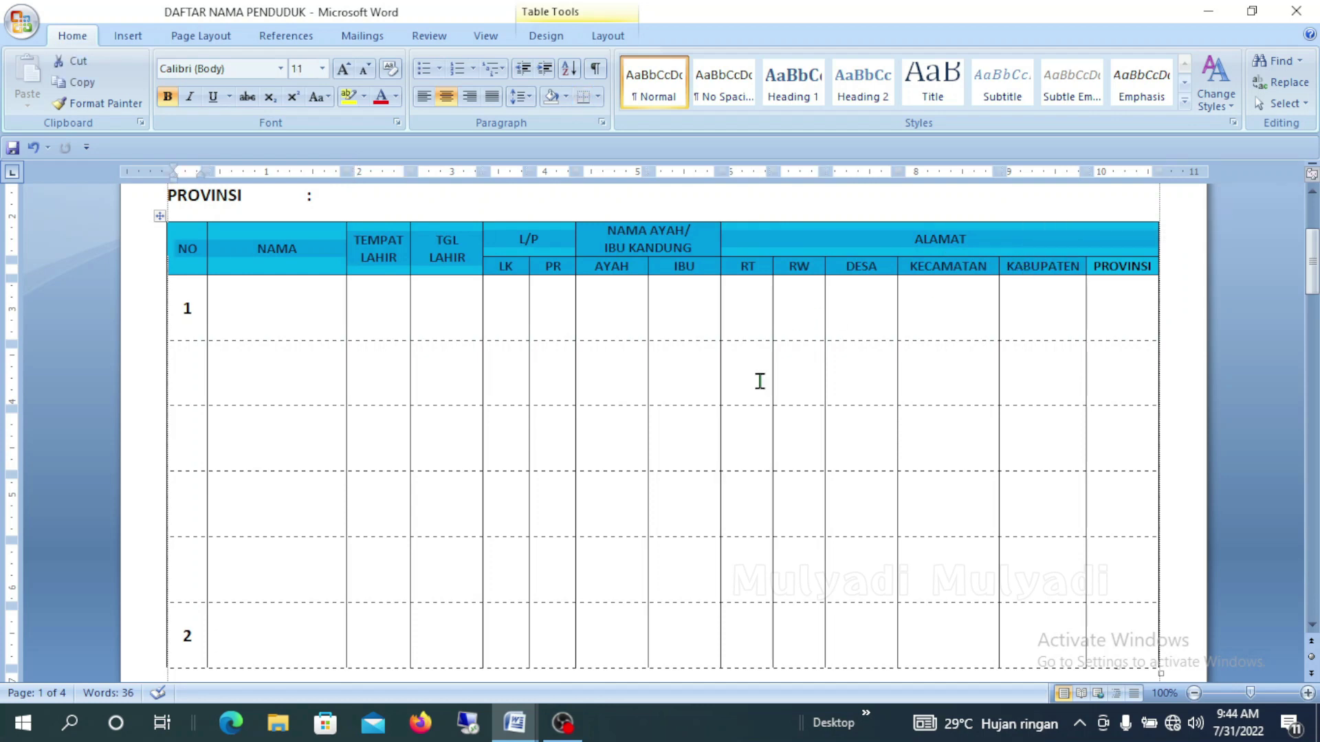
pyautogui.moveTo(182, 308); pyautogui.dragTo(1107, 264)
pyautogui.click(1119, 282)
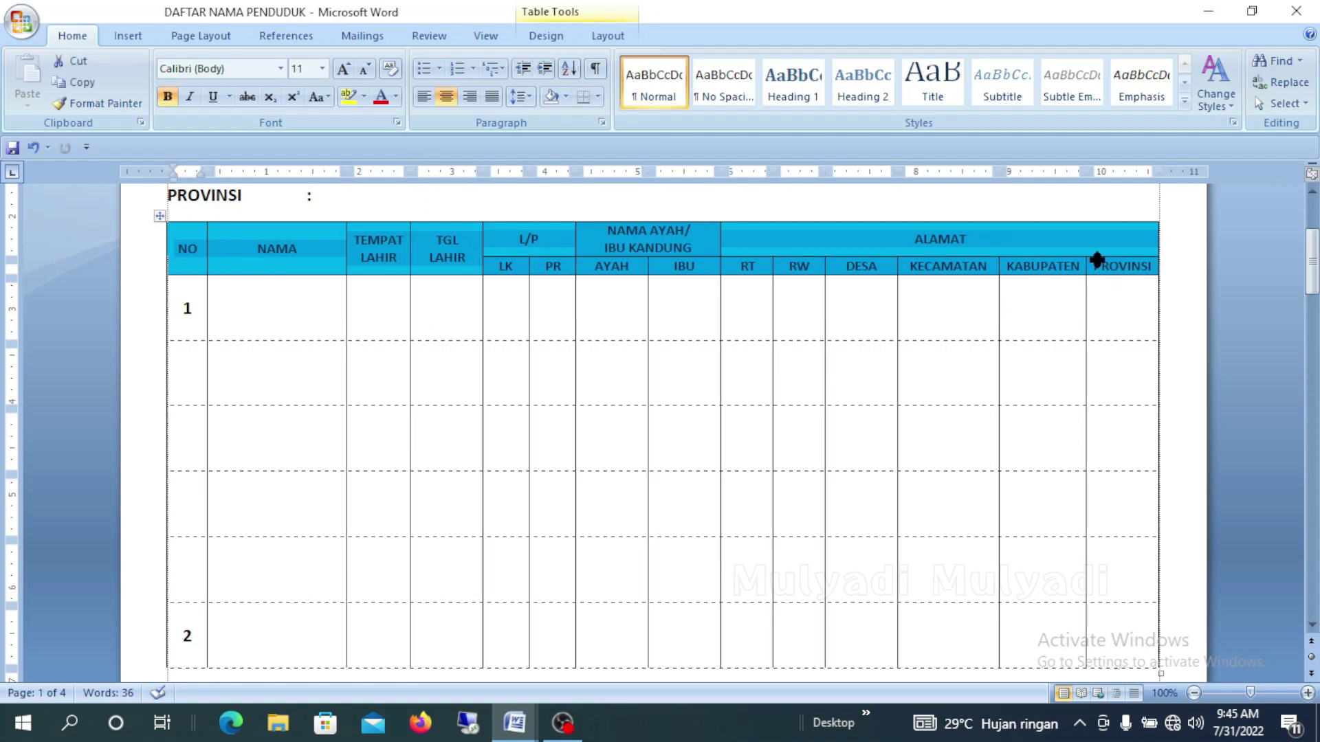
pyautogui.rightClick(874, 242)
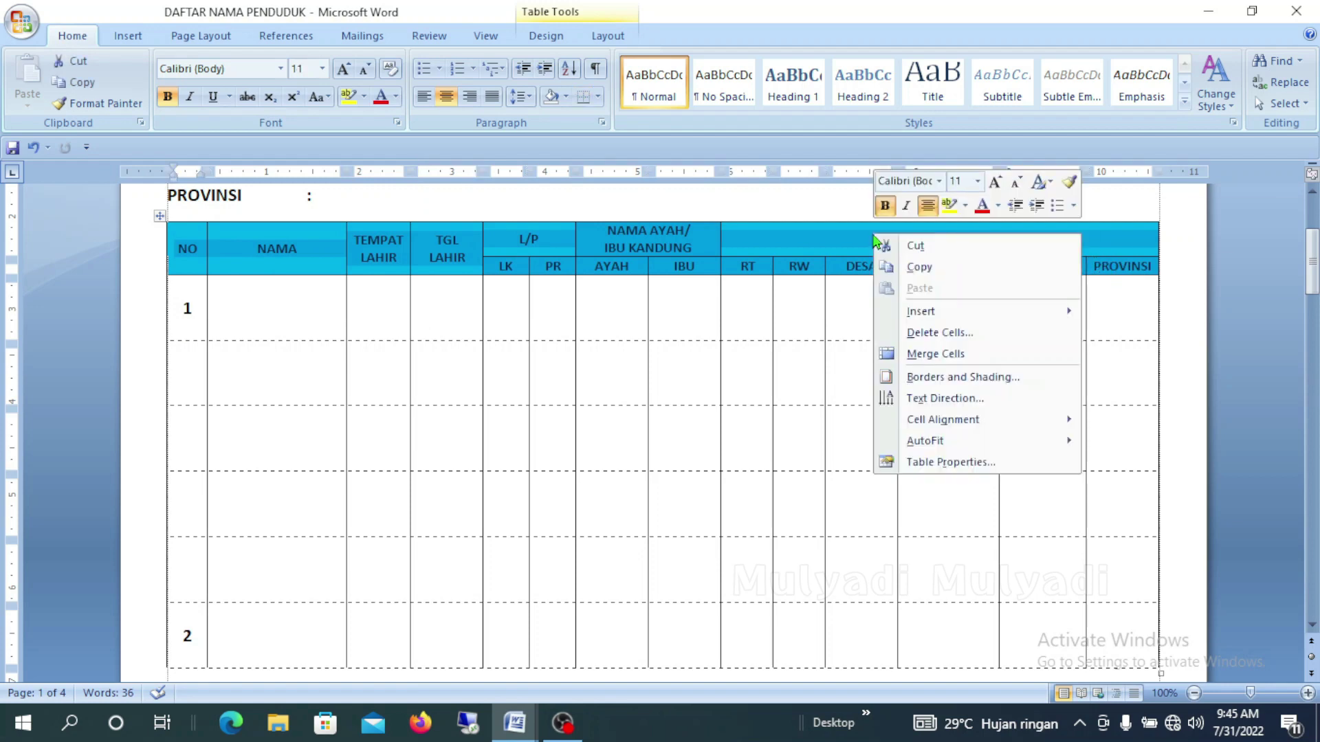
pyautogui.click(932, 462)
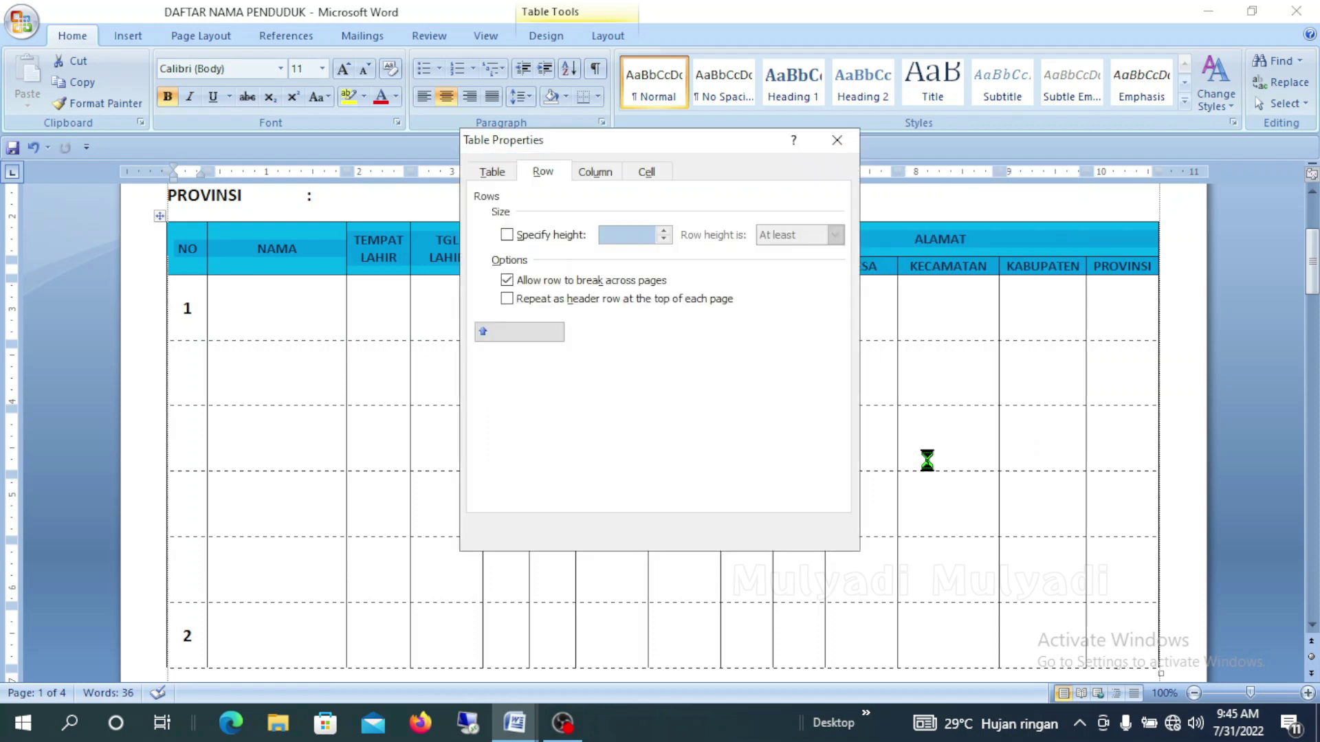
pyautogui.click(507, 300)
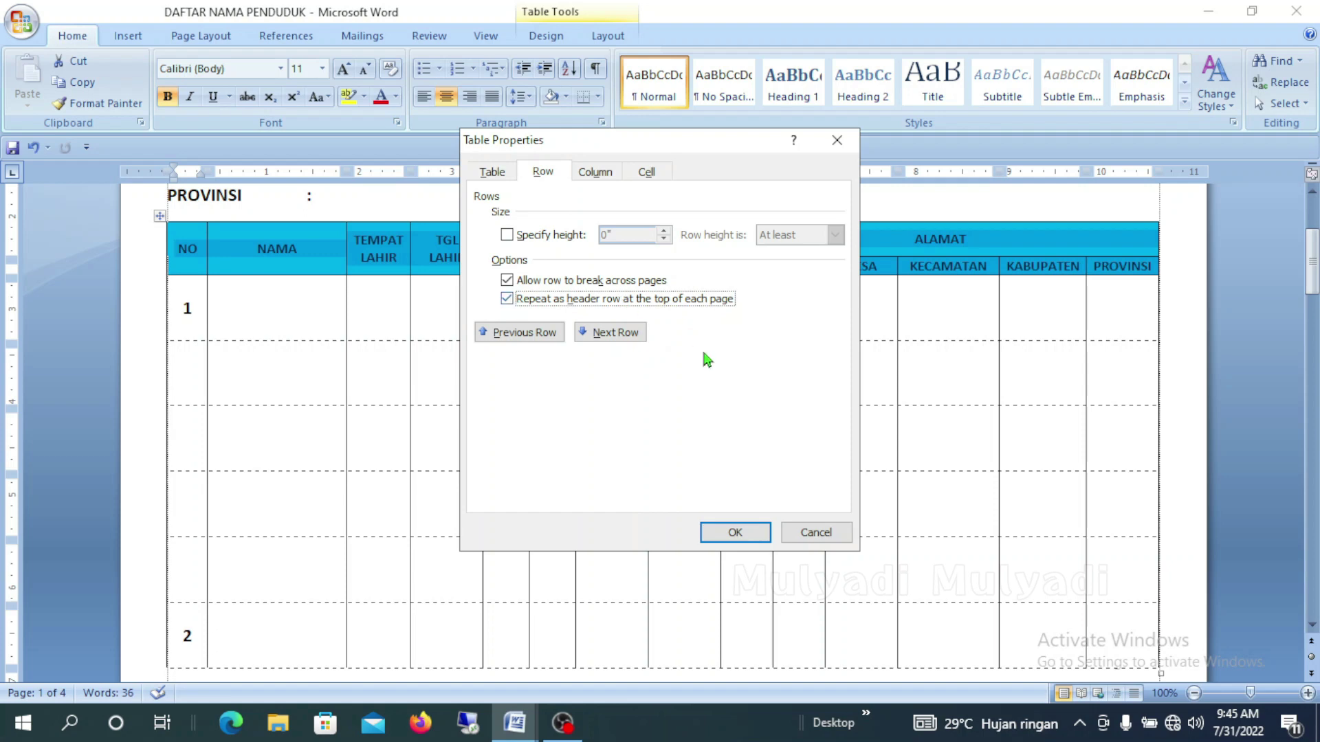
pyautogui.click(735, 532)
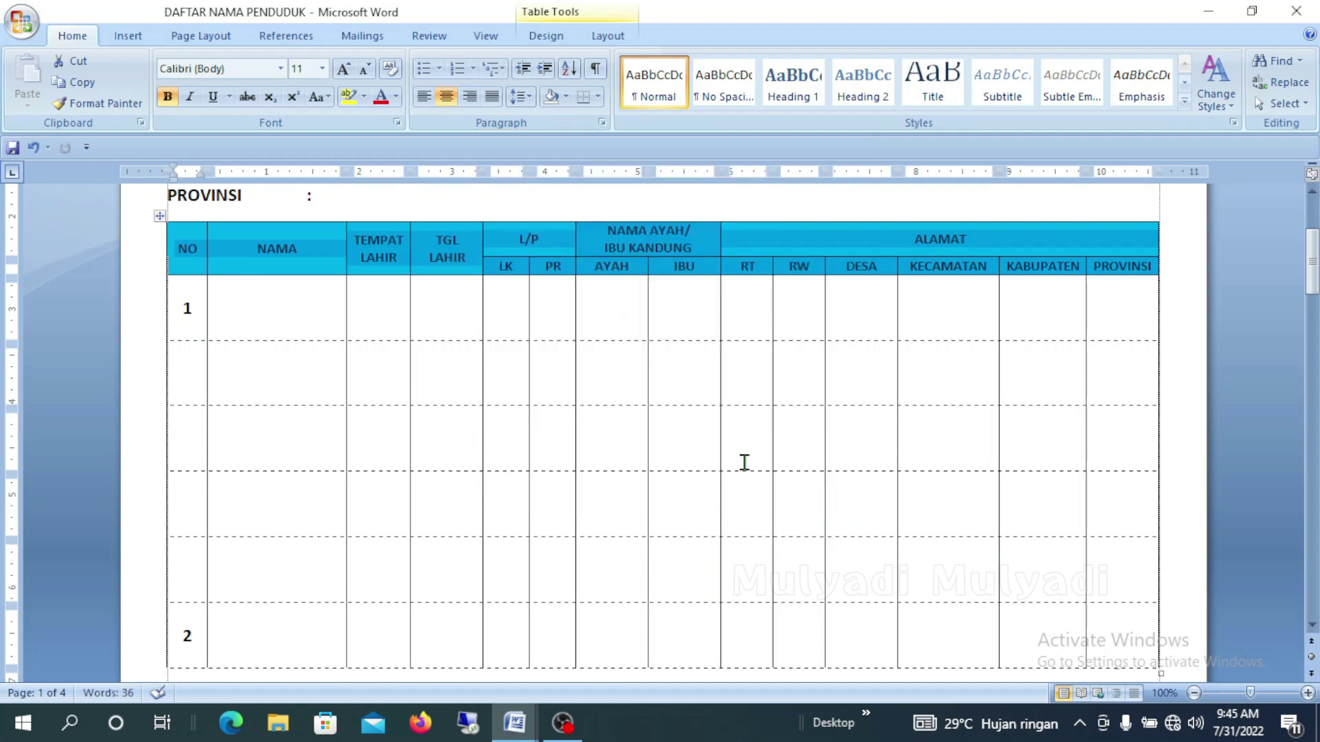
pyautogui.keyDown('ctrl'); pyautogui.scroll(-4, 744, 462); pyautogui.keyUp('ctrl')
pyautogui.keyDown('ctrl'); pyautogui.scroll(-1, 745, 462); pyautogui.keyUp('ctrl')
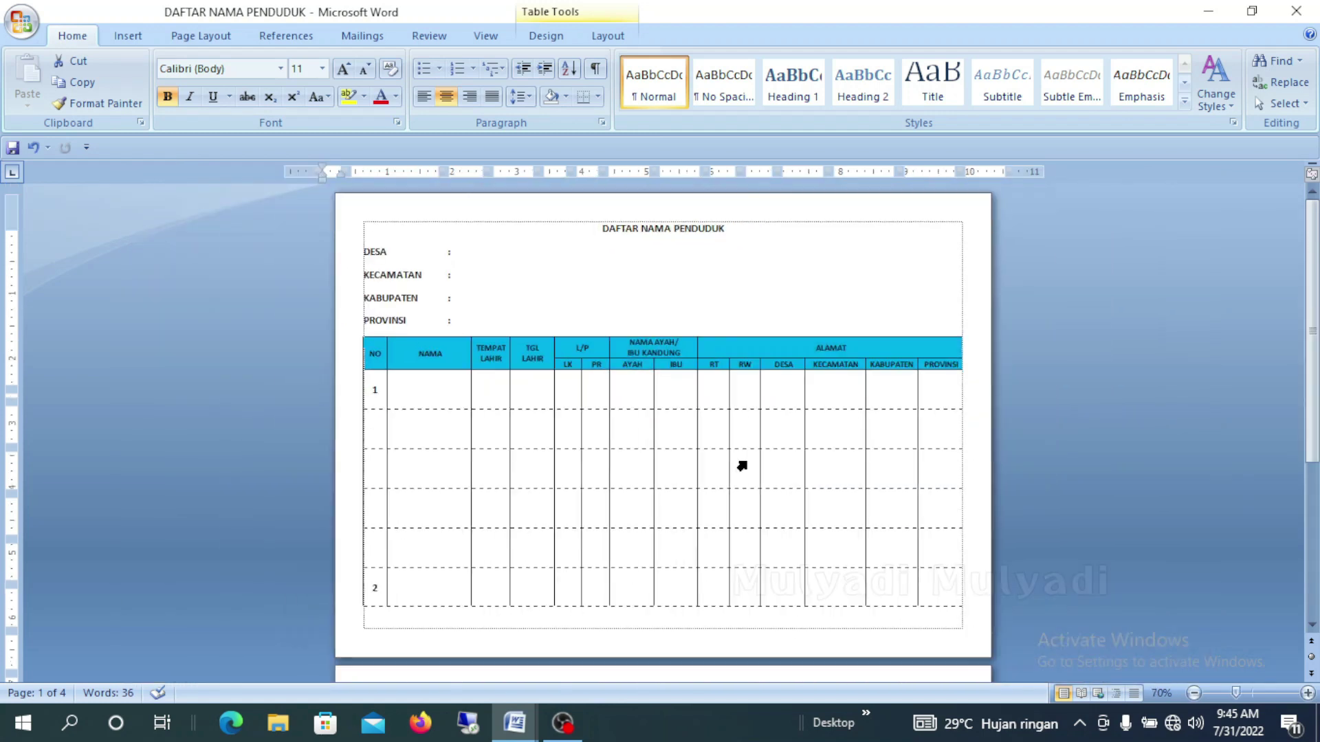
pyautogui.keyDown('ctrl'); pyautogui.scroll(-1, 744, 462); pyautogui.keyUp('ctrl')
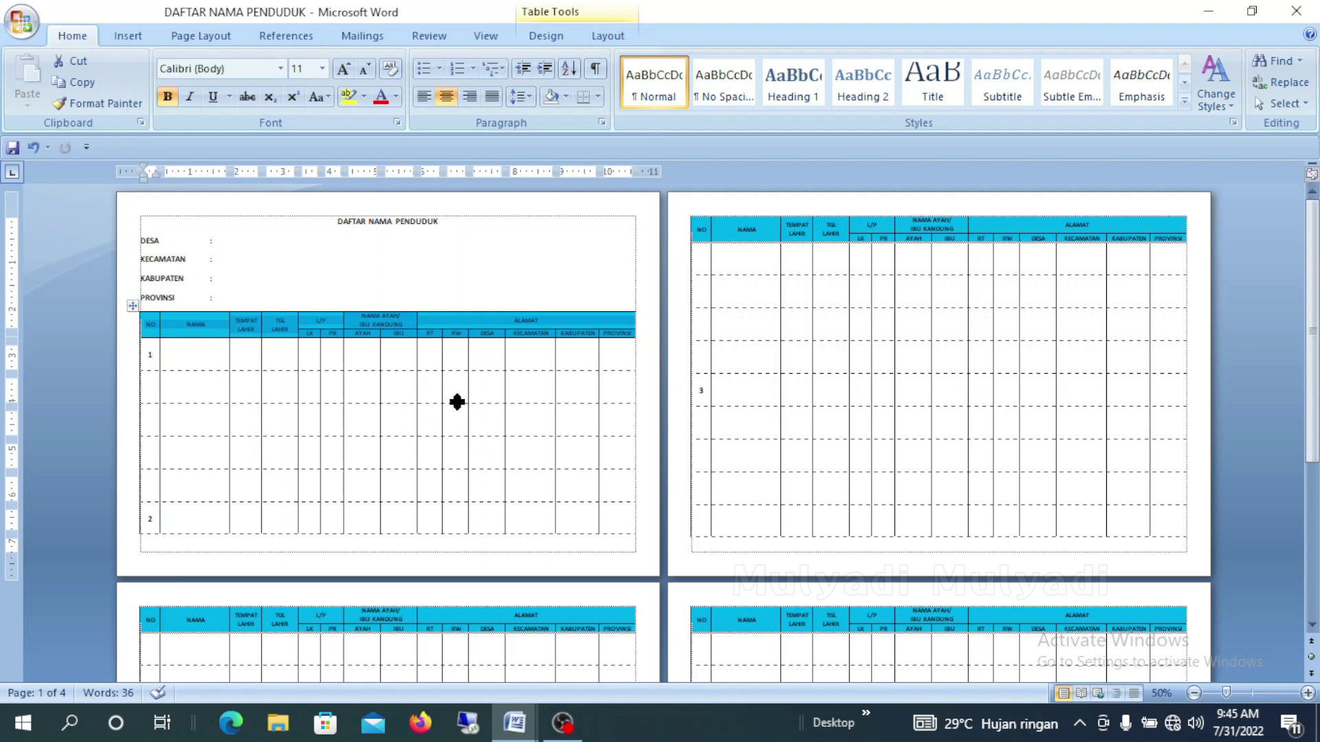
pyautogui.click(481, 335)
pyautogui.moveTo(140, 330)
pyautogui.mouseDown()
pyautogui.moveTo(566, 330)
pyautogui.moveTo(499, 329)
pyautogui.mouseUp()
pyautogui.rightClick(499, 329)
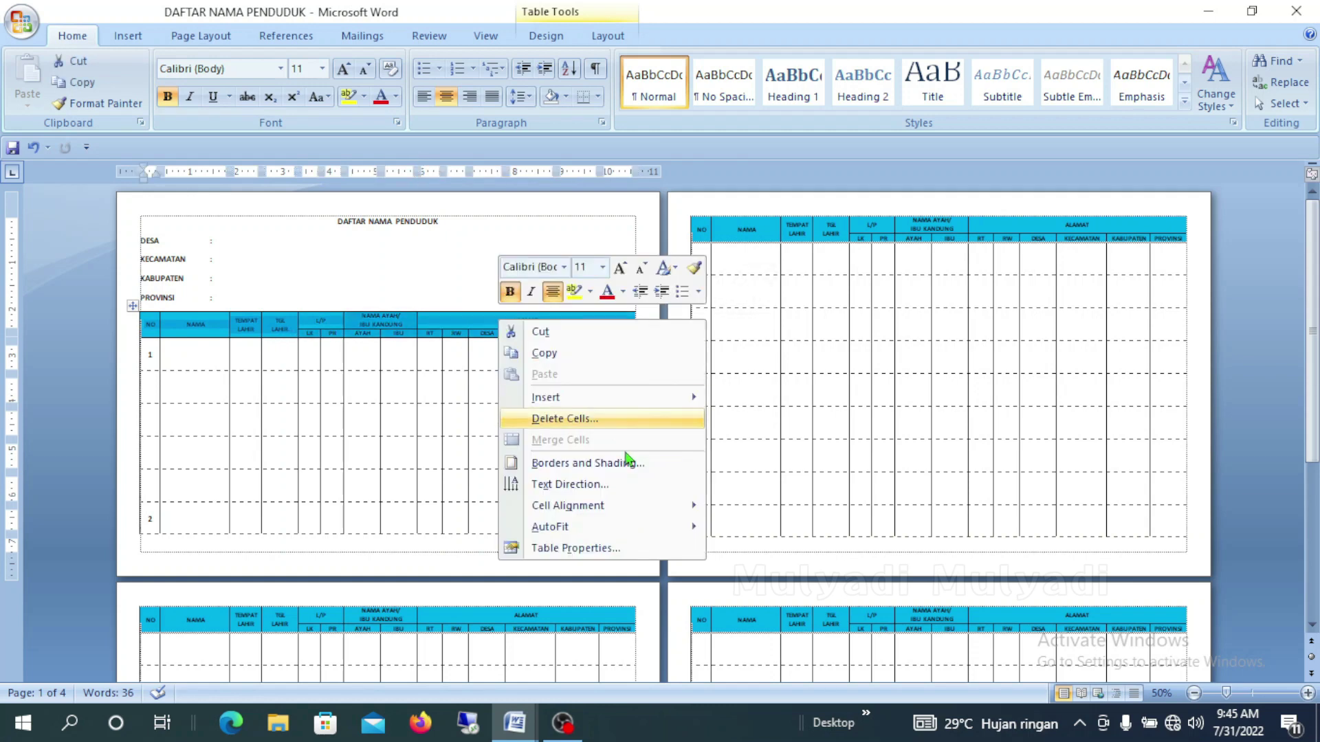
pyautogui.click(555, 550)
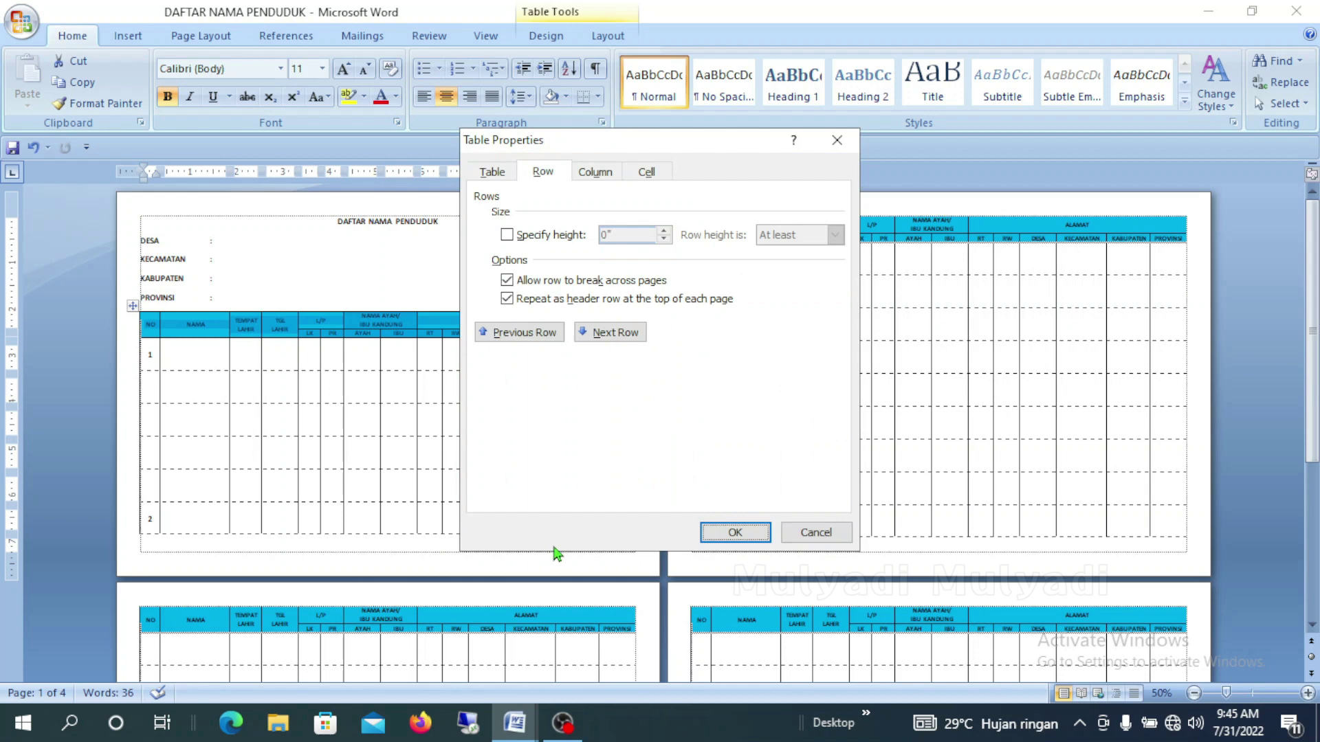
pyautogui.click(507, 299)
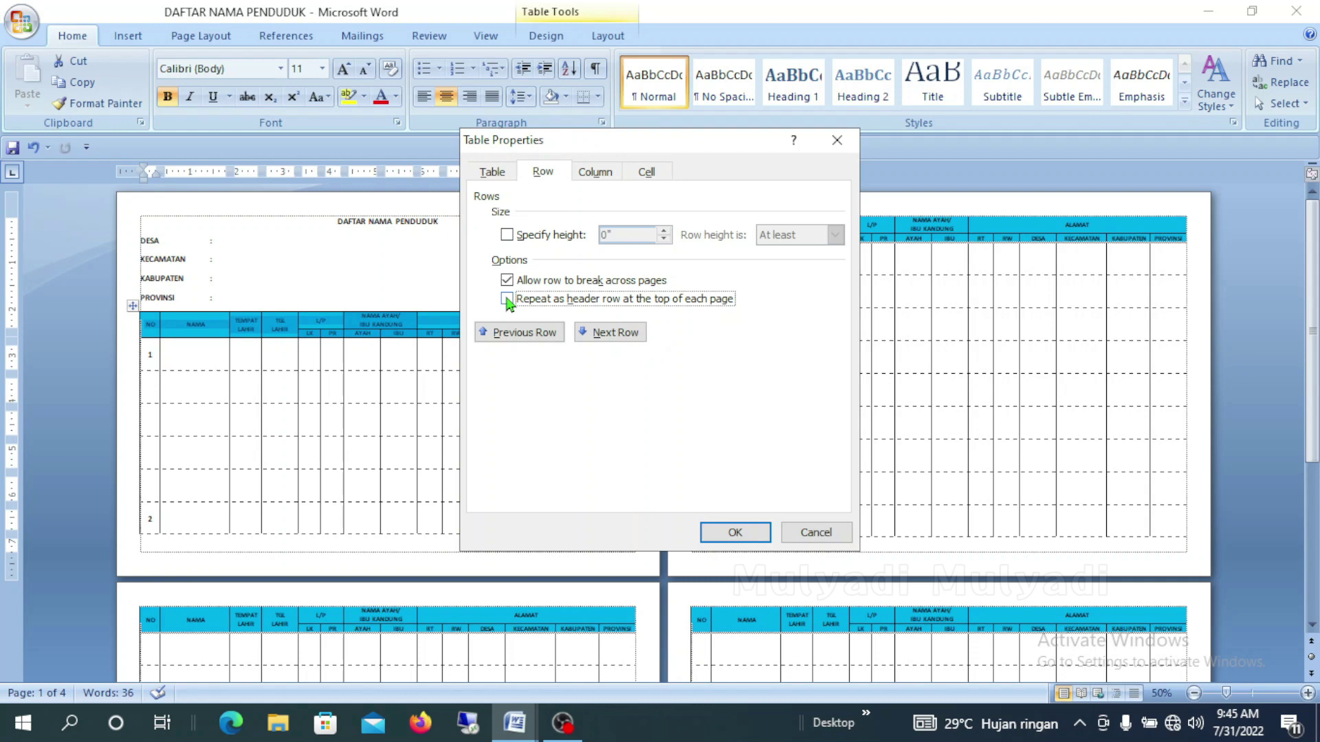
pyautogui.click(735, 533)
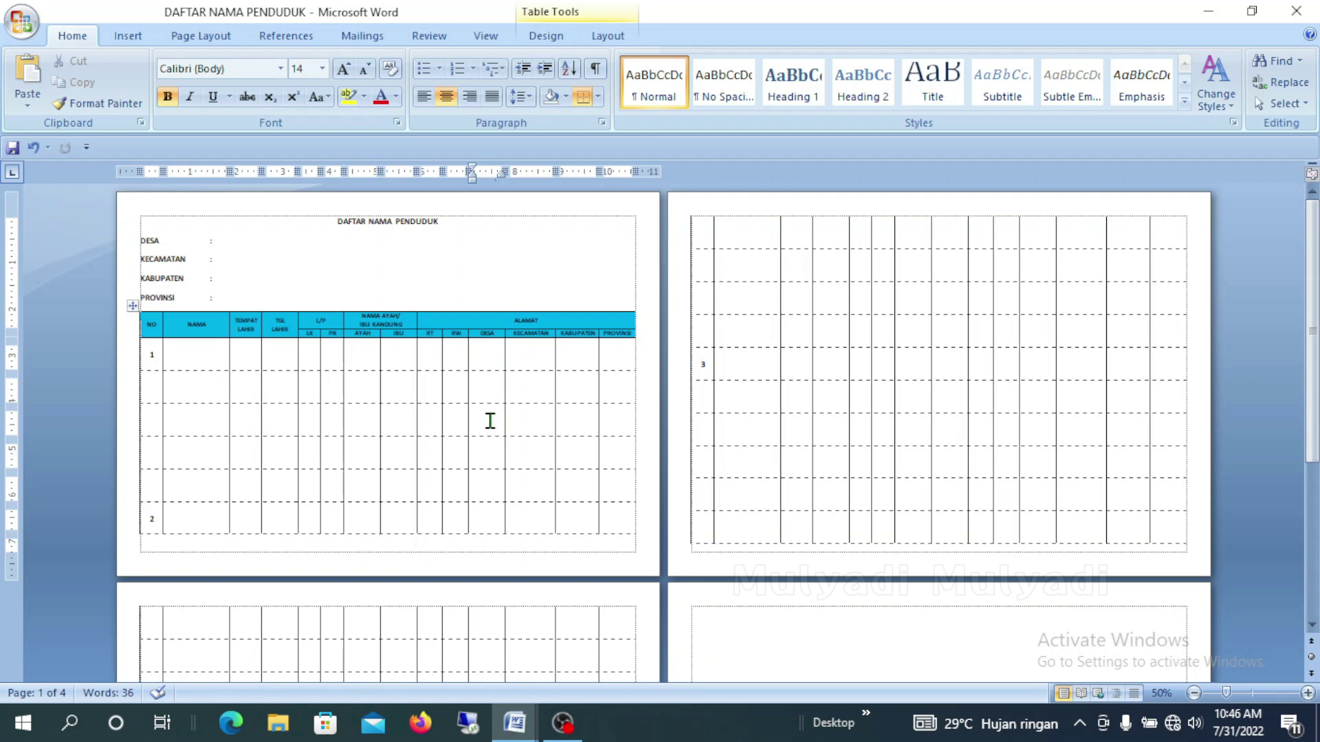
# Delete the manually typed 1 from the first NO cell
pyautogui.scroll(-1, 490, 421)
pyautogui.scroll(-2, 490, 421)
pyautogui.scroll(3, 490, 421)
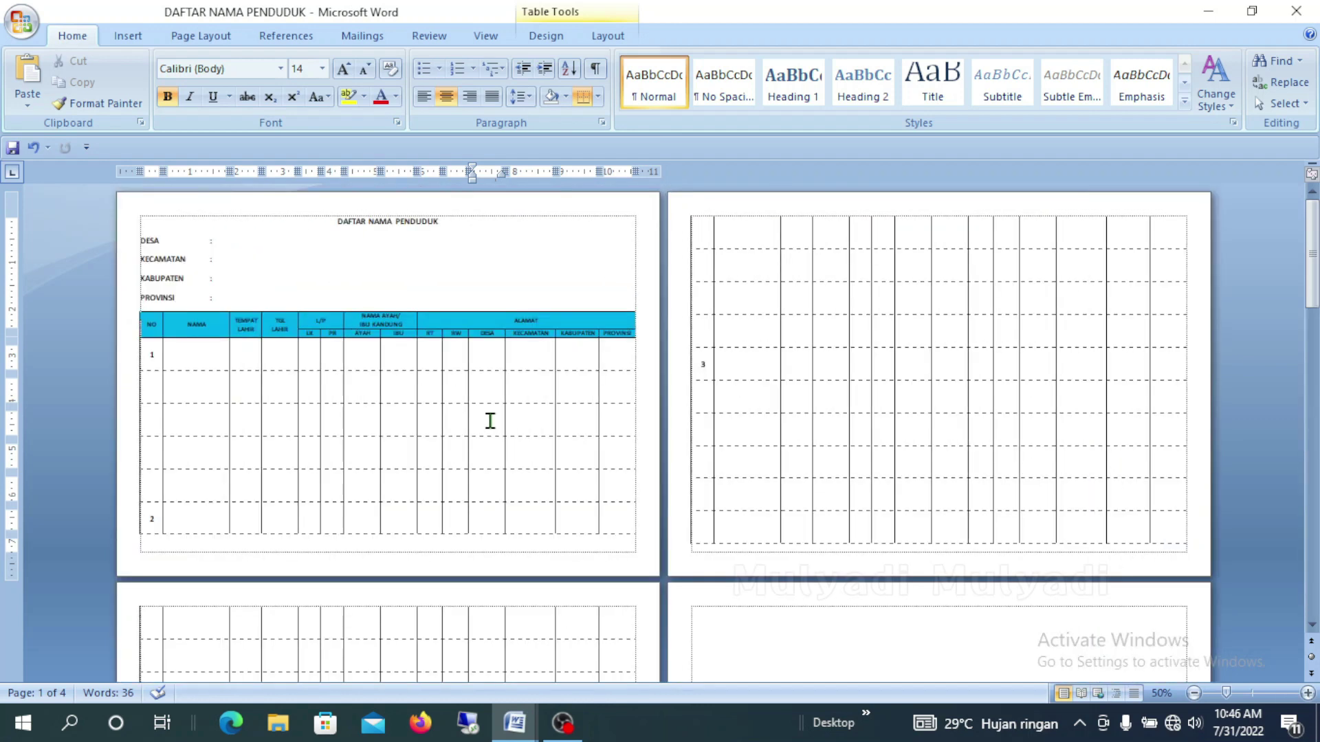
pyautogui.scroll(2, 490, 420)
pyautogui.scroll(2, 491, 421)
pyautogui.scroll(1, 490, 421)
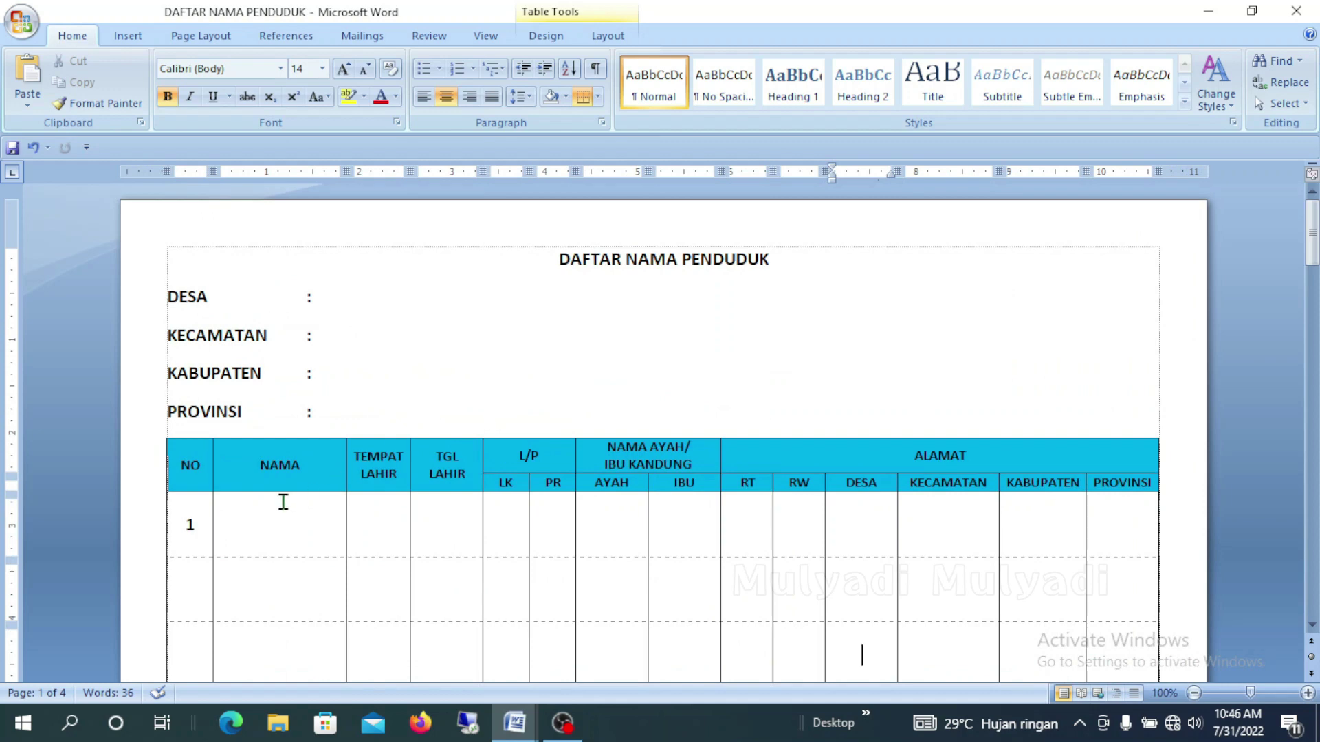
pyautogui.click(194, 525)
pyautogui.press('BackSpace')
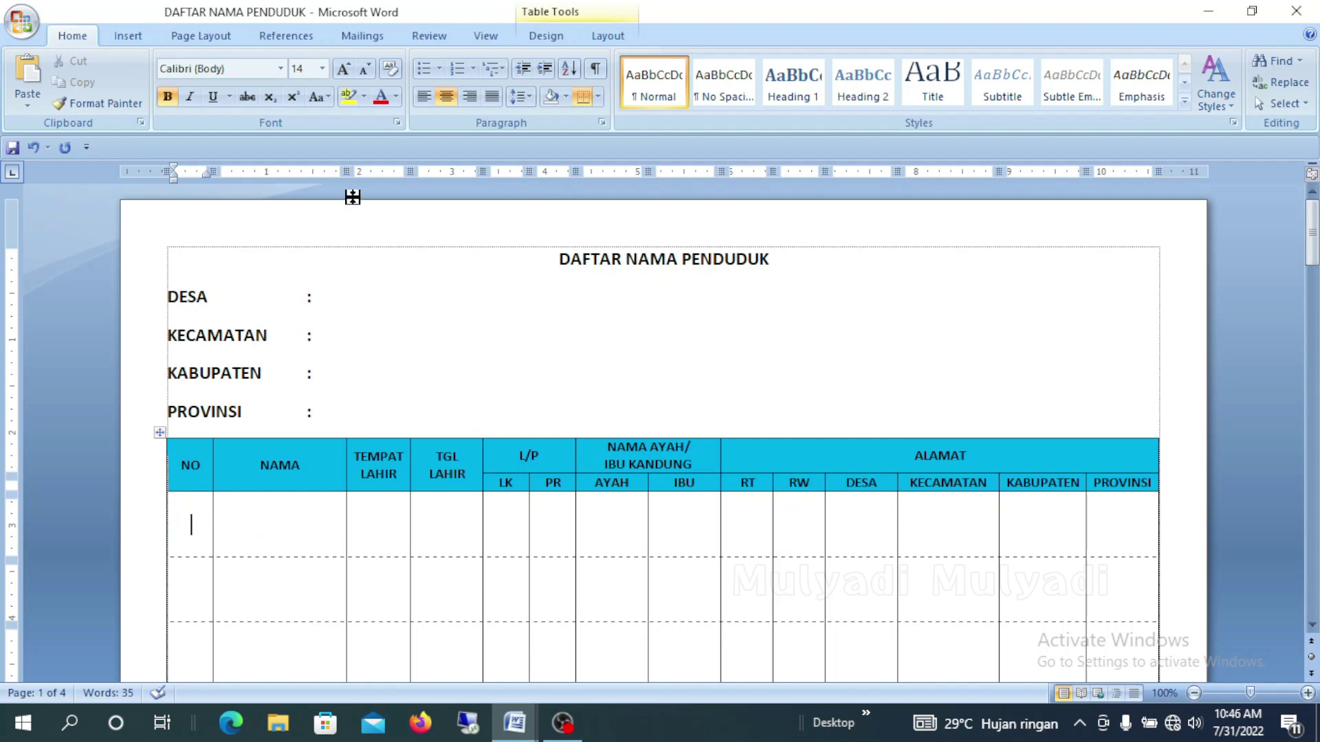
# Apply centred automatic numbering to the NO cell and reduce its indent twice
pyautogui.click(474, 69)
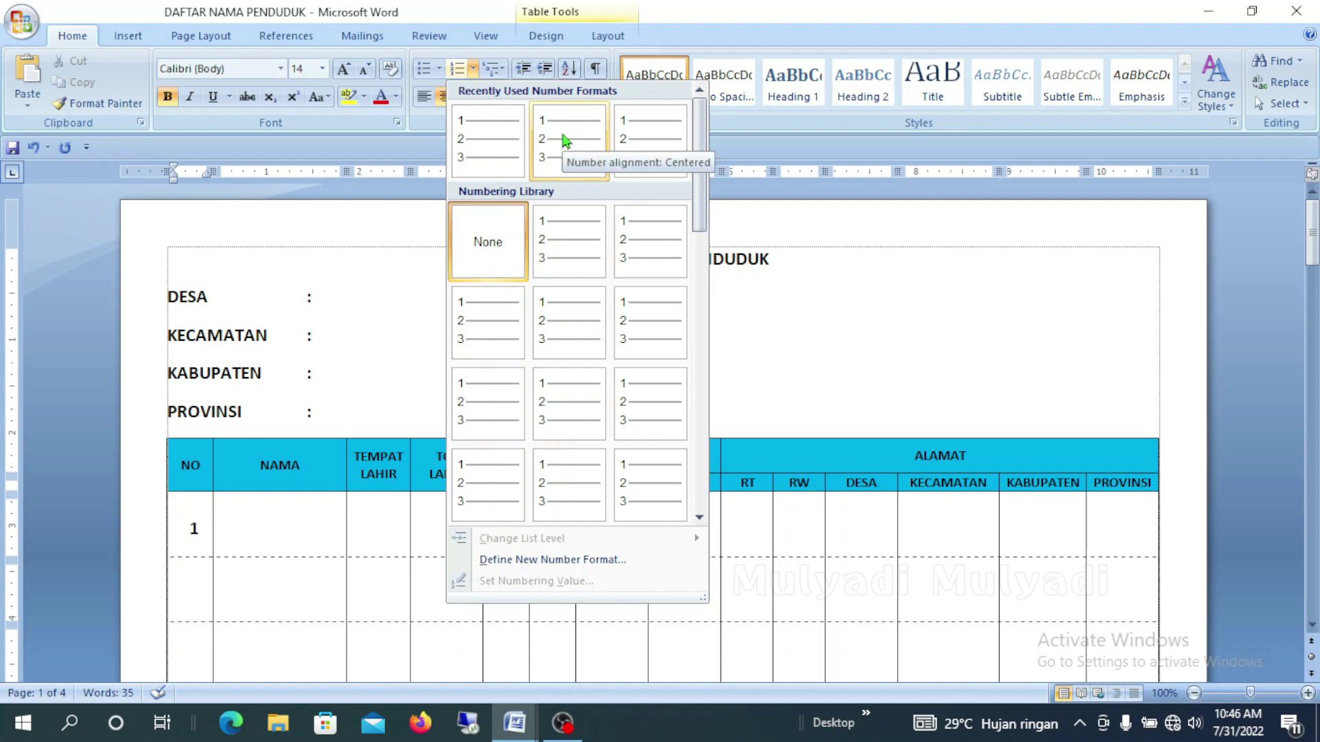
pyautogui.click(565, 219)
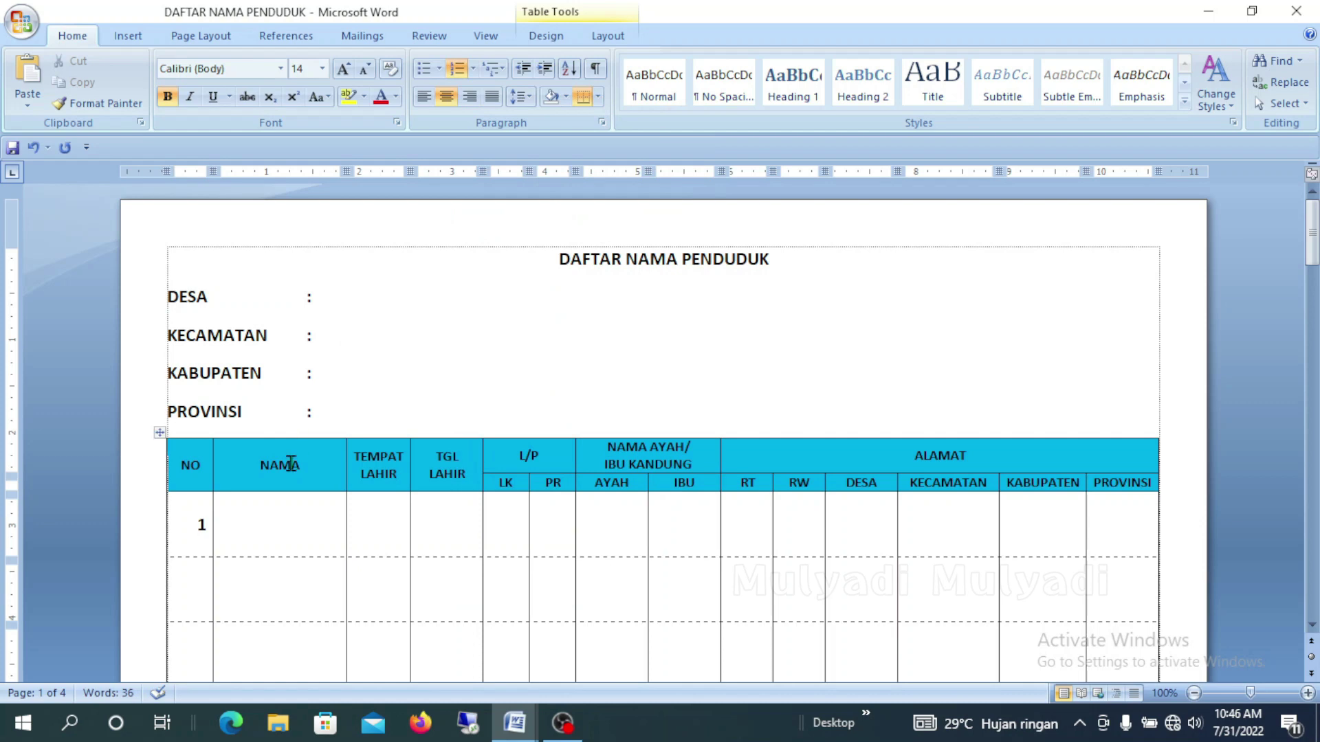
pyautogui.moveTo(202, 529)
pyautogui.click(200, 528)
pyautogui.hotkey('ctrl', 'shift', 'm')
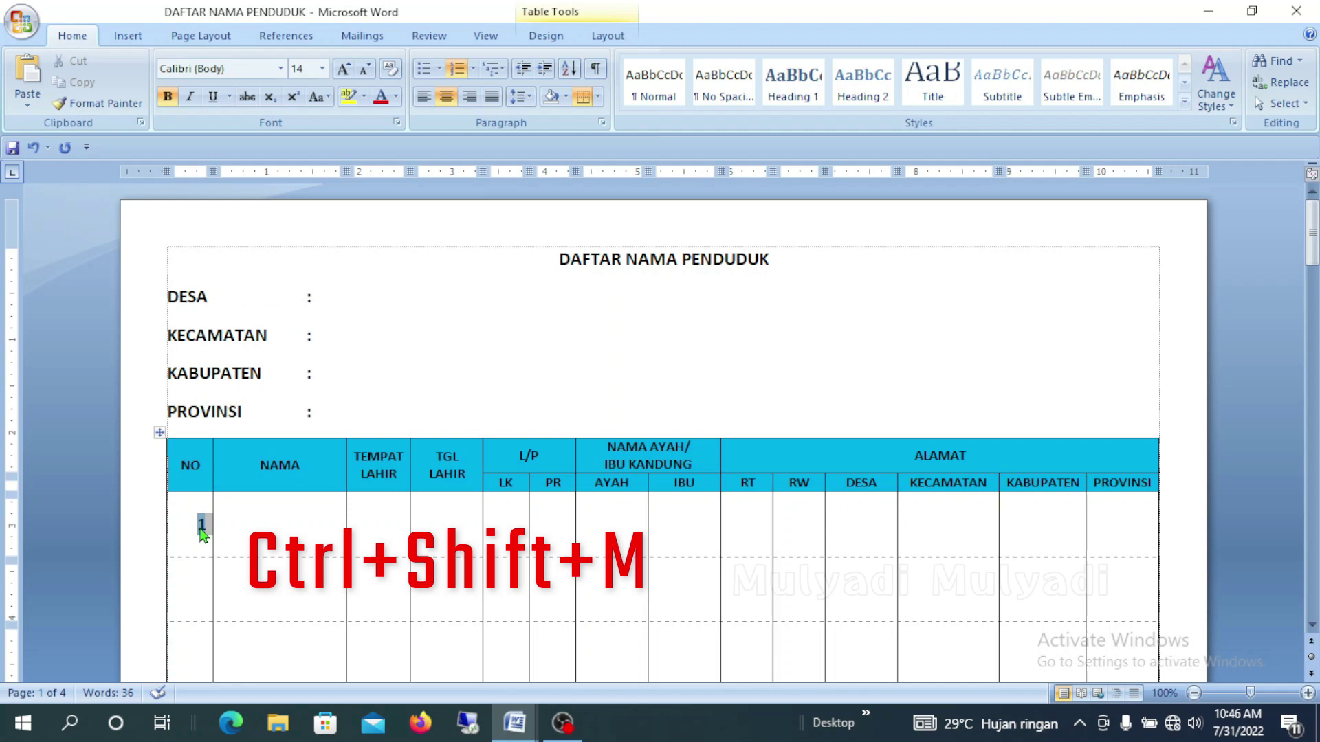
pyautogui.hotkey('ctrl', 'shift', 'm')
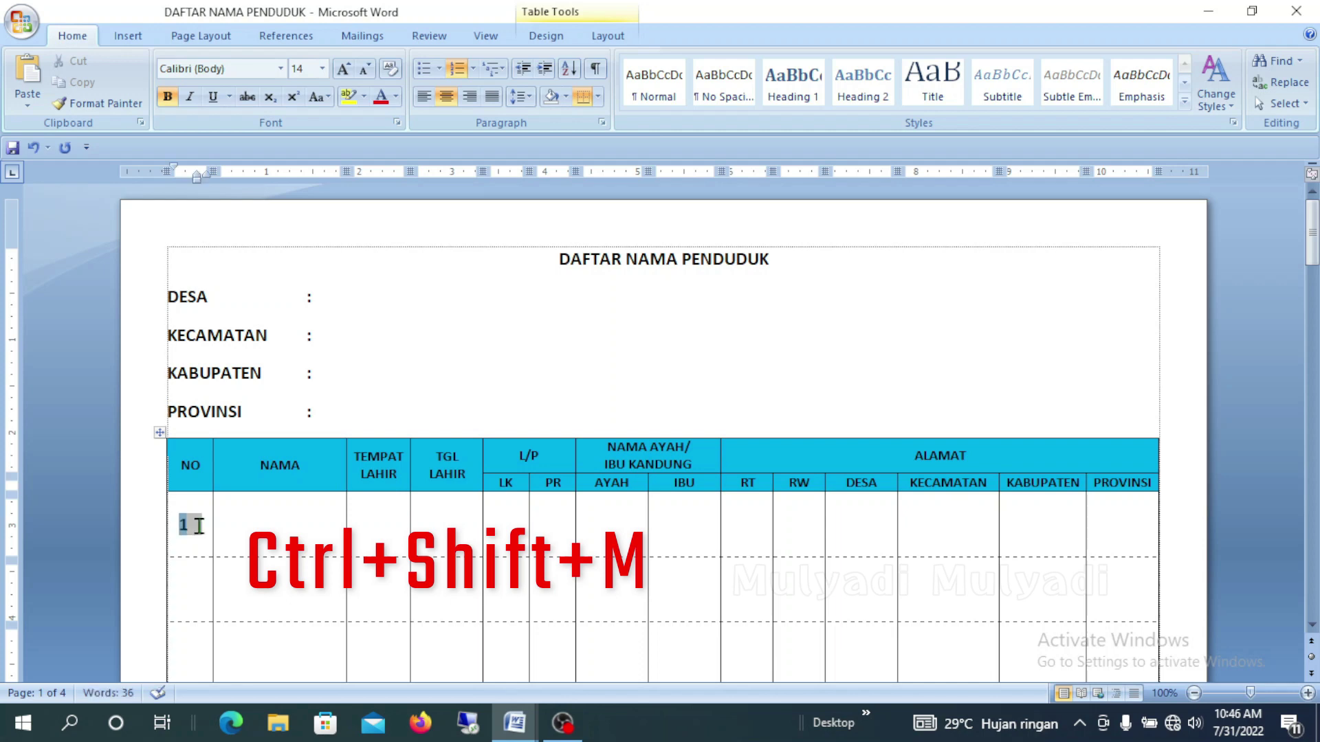
# Copy the numbered NO cell and paste it down the NO column, numbering 1–26
pyautogui.click(168, 551)
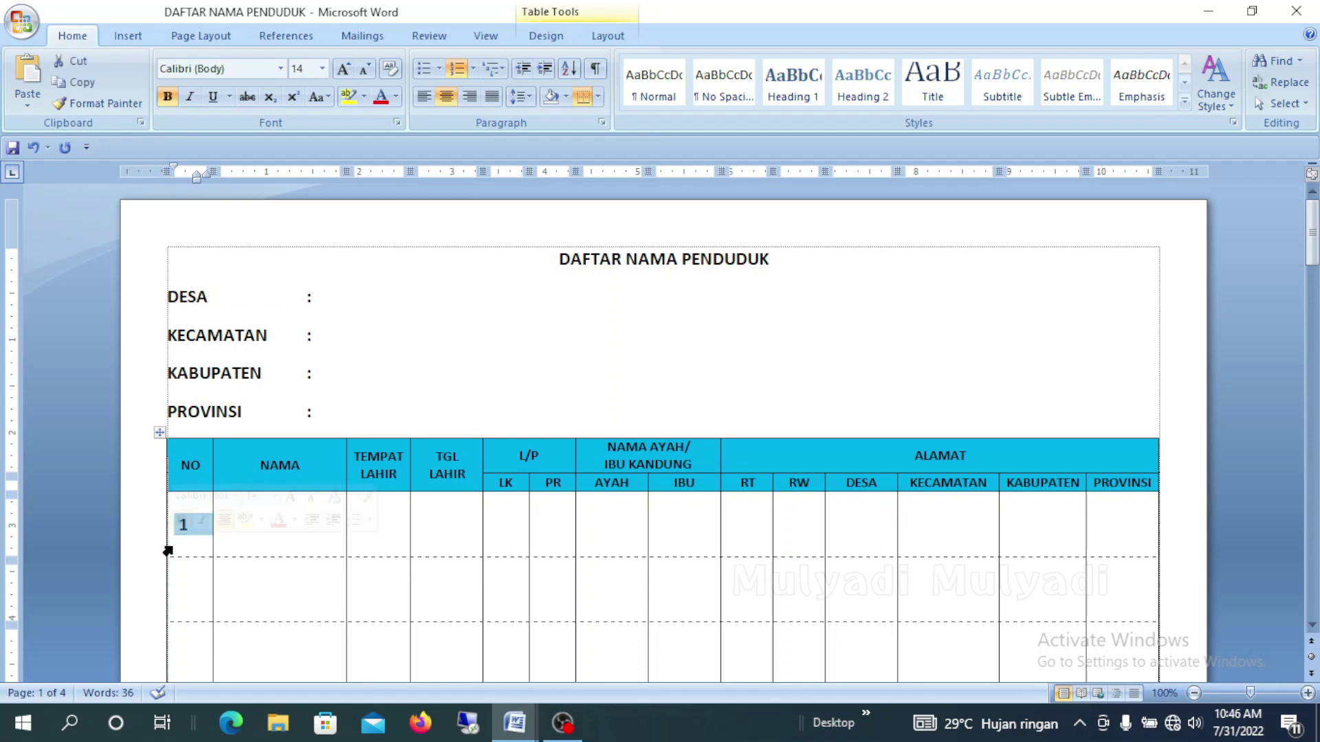
pyautogui.rightClick(168, 551)
pyautogui.click(207, 322)
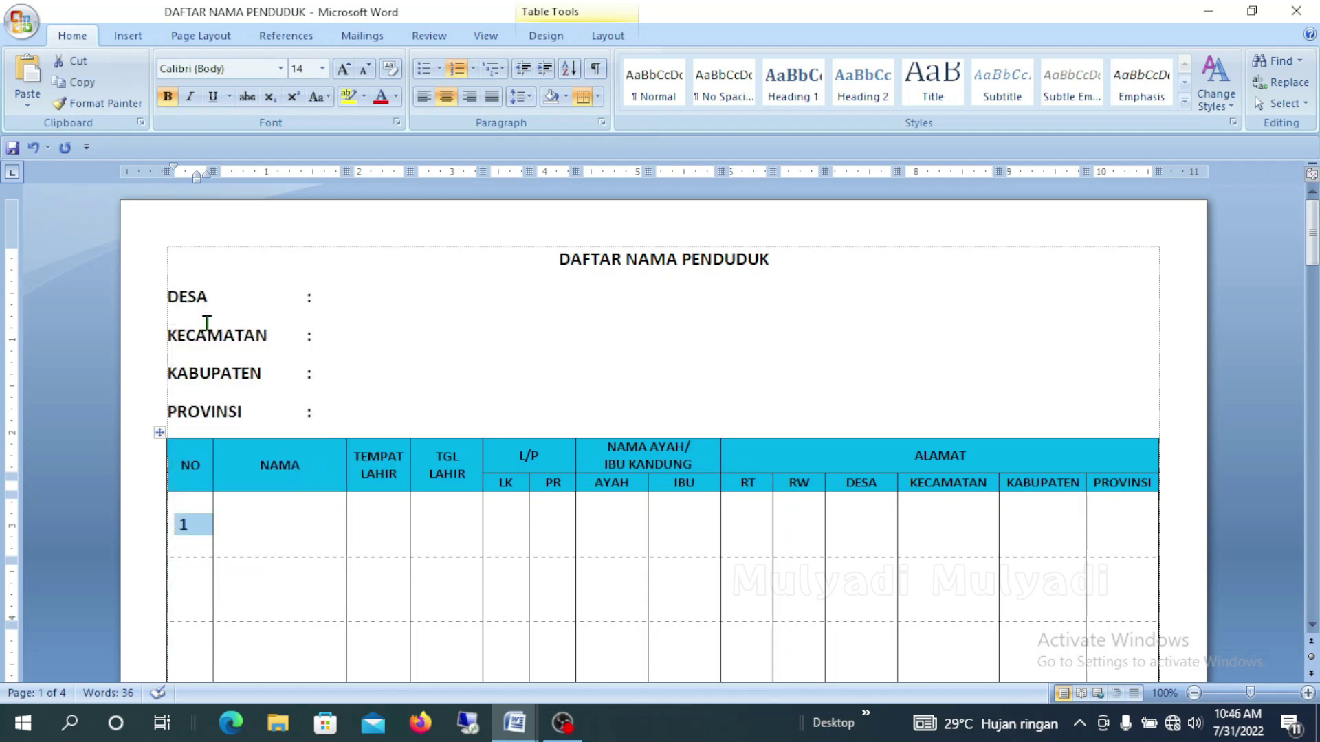
pyautogui.moveTo(167, 595)
pyautogui.mouseDown()
pyautogui.moveTo(177, 692)
pyautogui.moveTo(182, 668)
pyautogui.mouseUp()
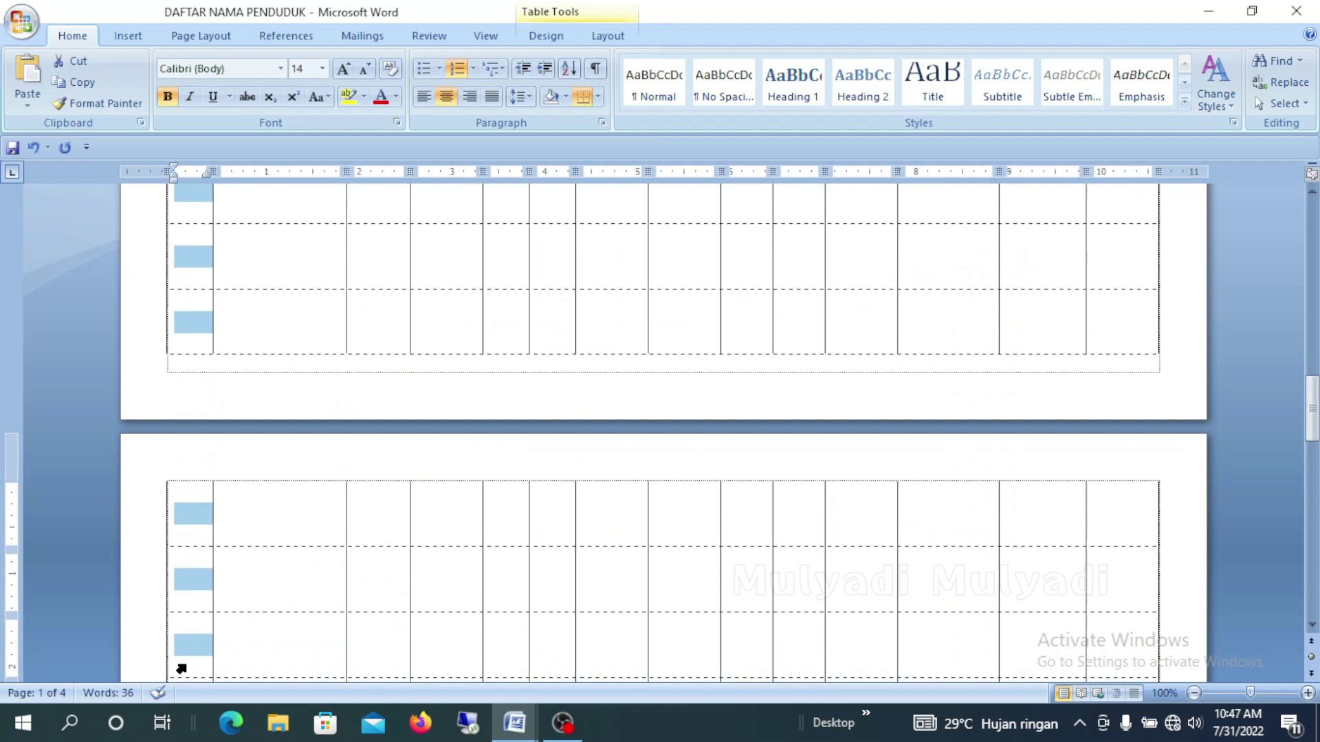
pyautogui.moveTo(181, 669); pyautogui.dragTo(189, 560)
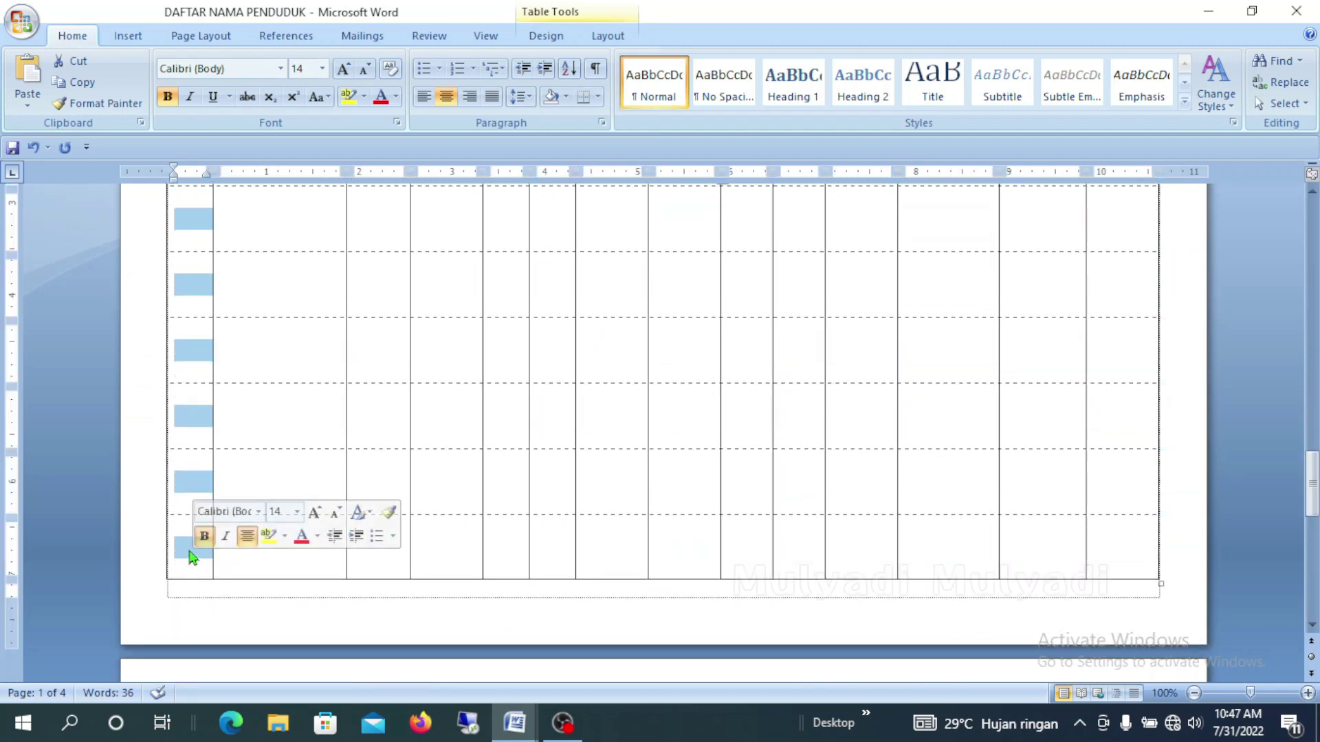
pyautogui.rightClick(192, 556)
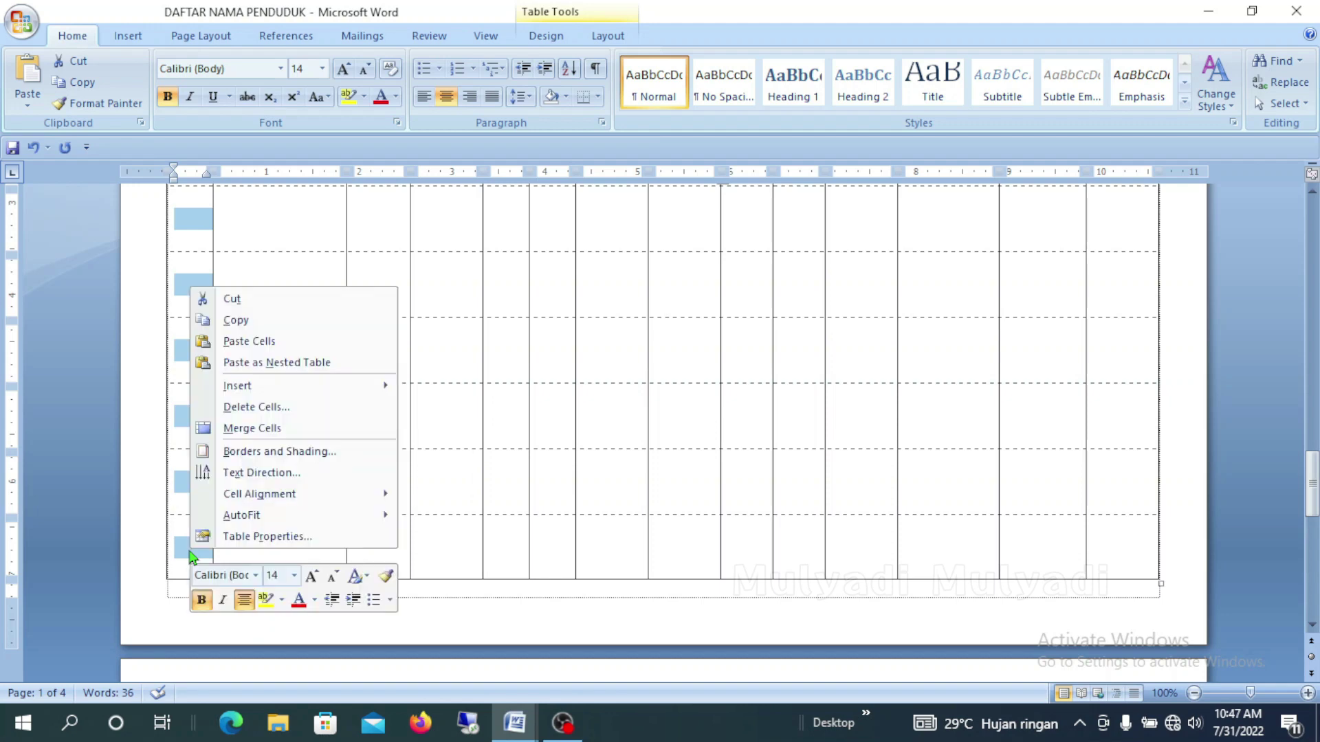
pyautogui.click(245, 343)
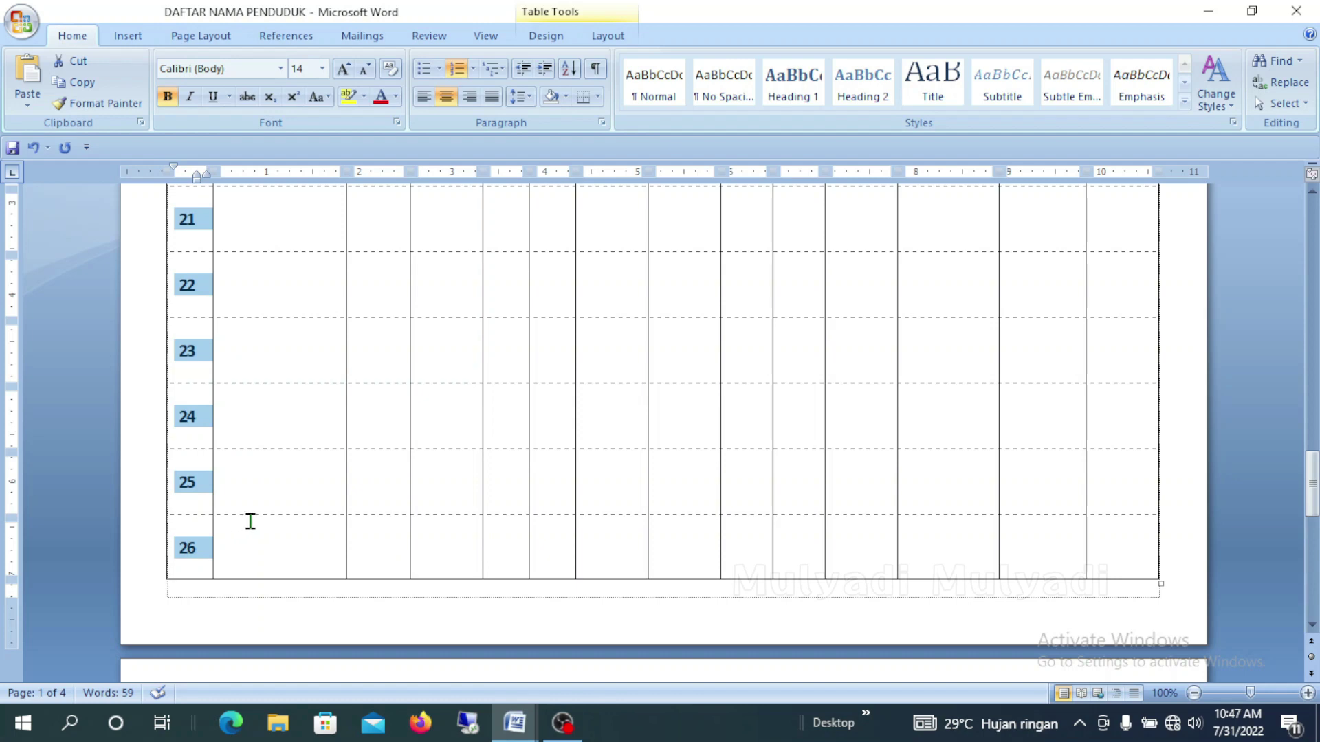
pyautogui.scroll(3, 250, 521)
pyautogui.scroll(3, 250, 521)
pyautogui.scroll(5, 250, 521)
pyautogui.scroll(3, 253, 516)
pyautogui.scroll(5, 253, 516)
pyautogui.scroll(5, 252, 516)
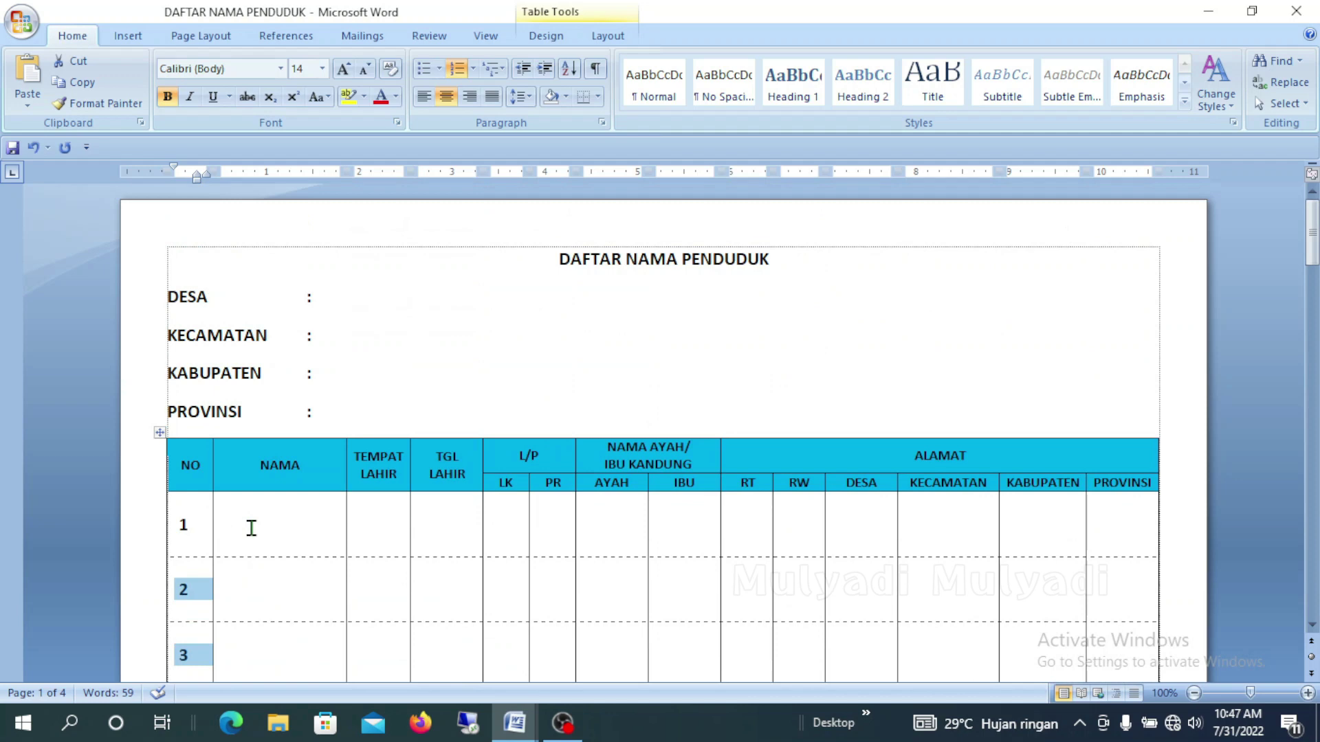